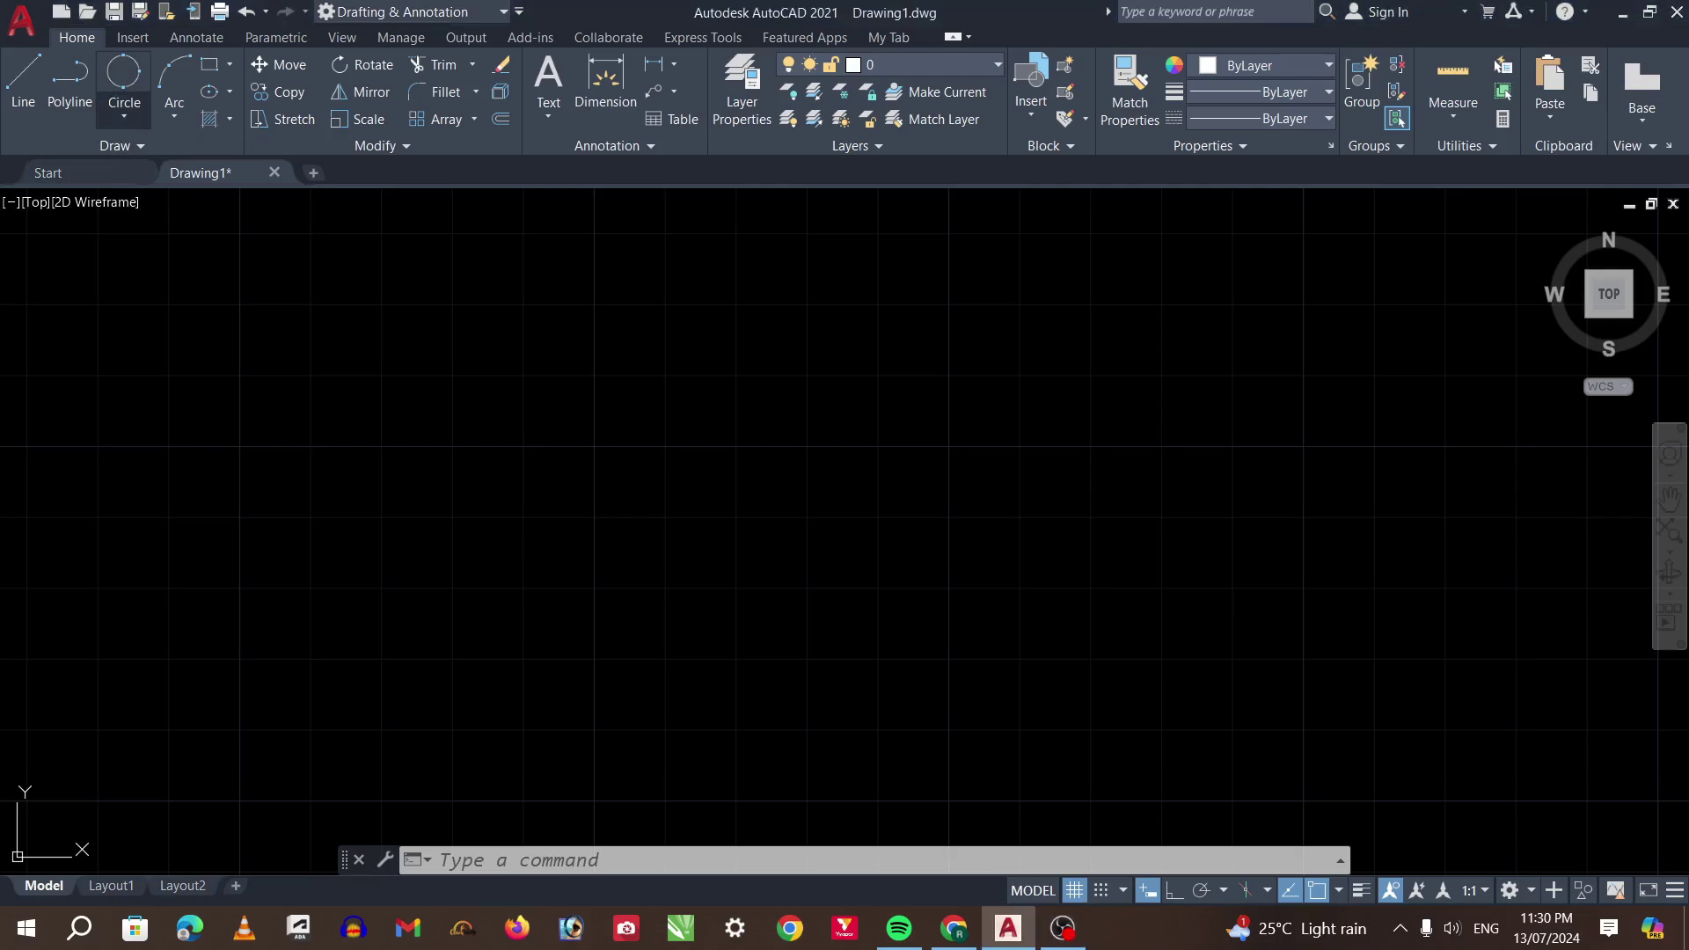
Draw a trial circle, then window-select it and erase it
click(125, 116)
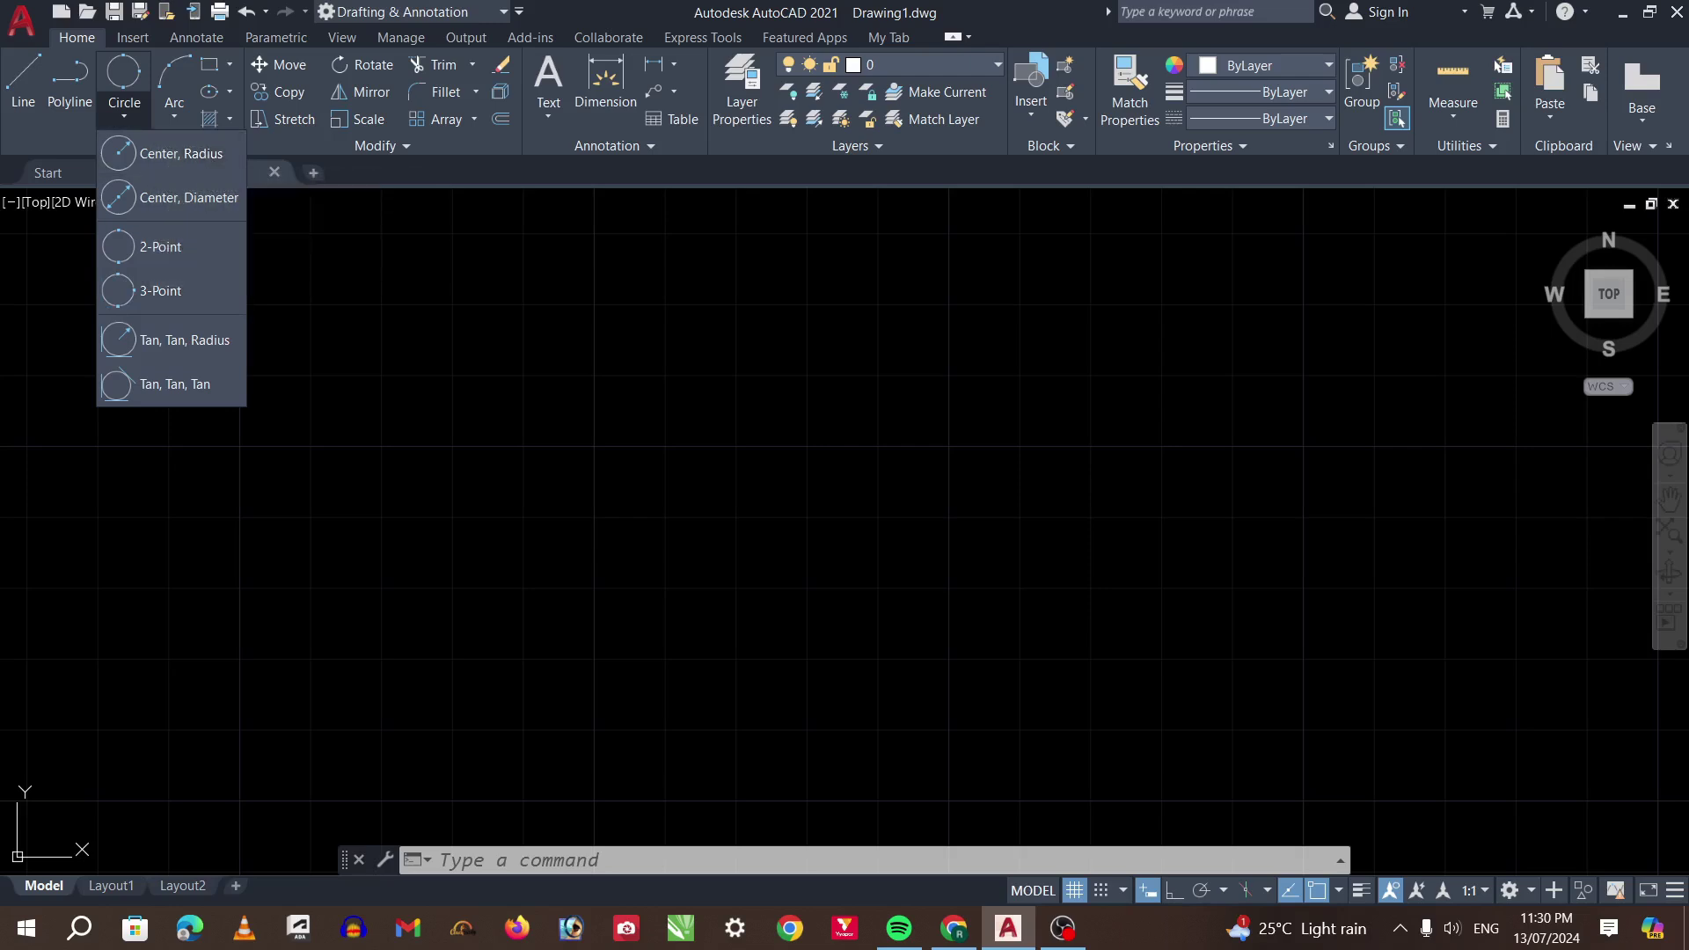
key(Escape)
key(Escape)
text(C)
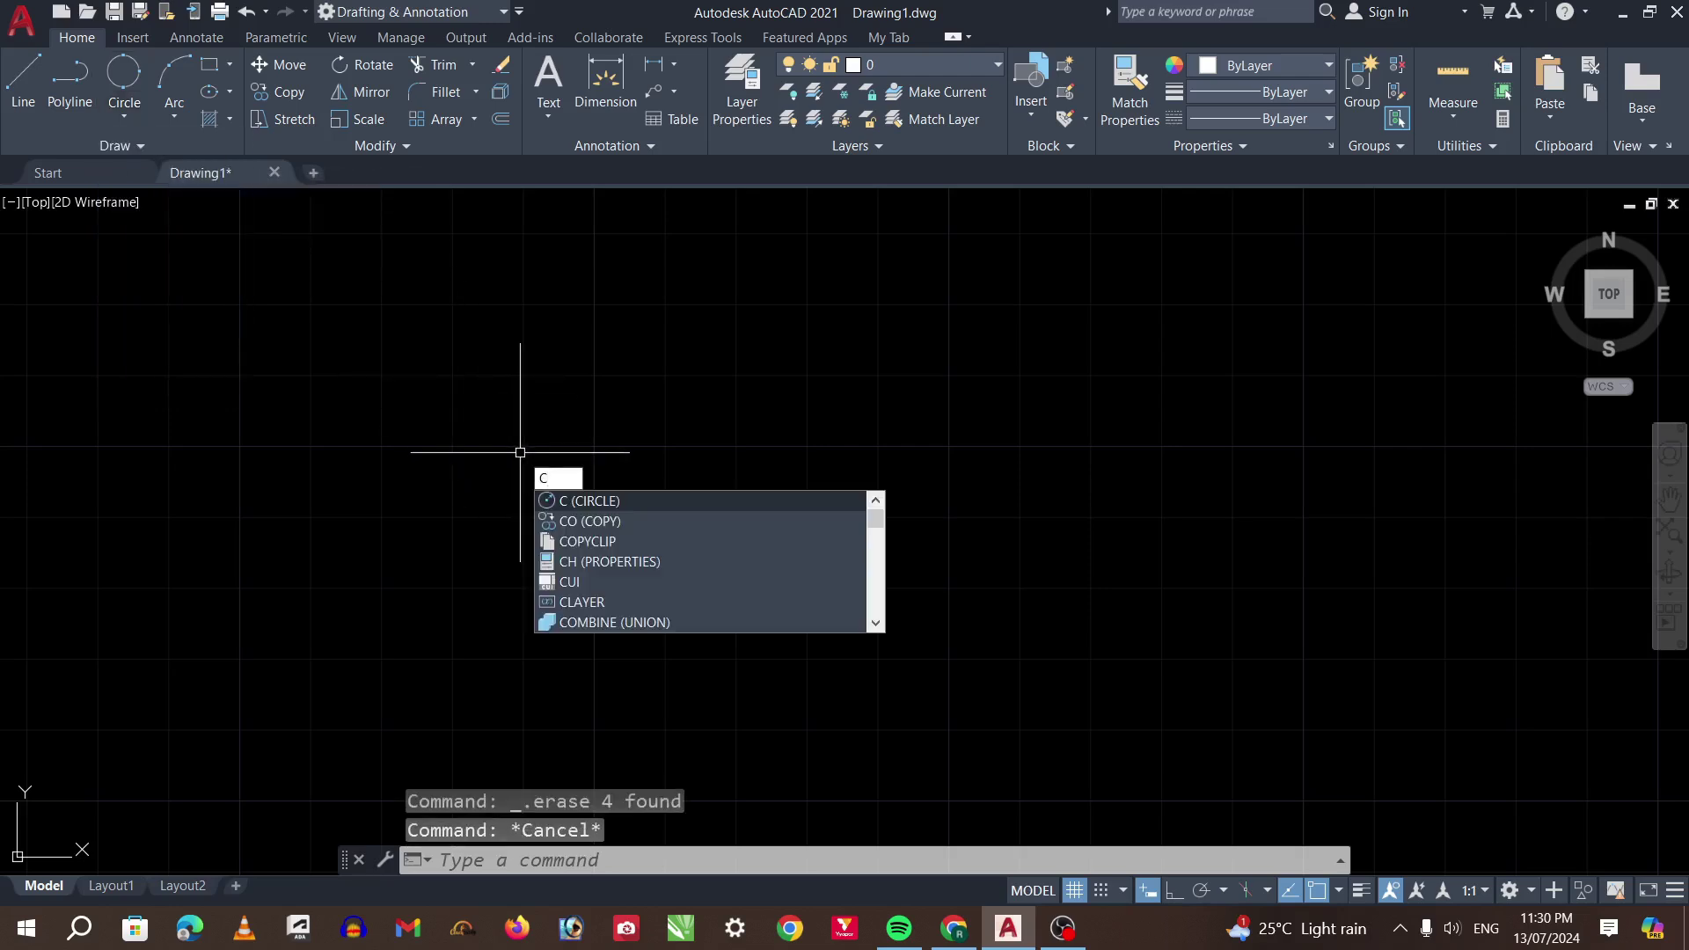
key(Return)
click(485, 468)
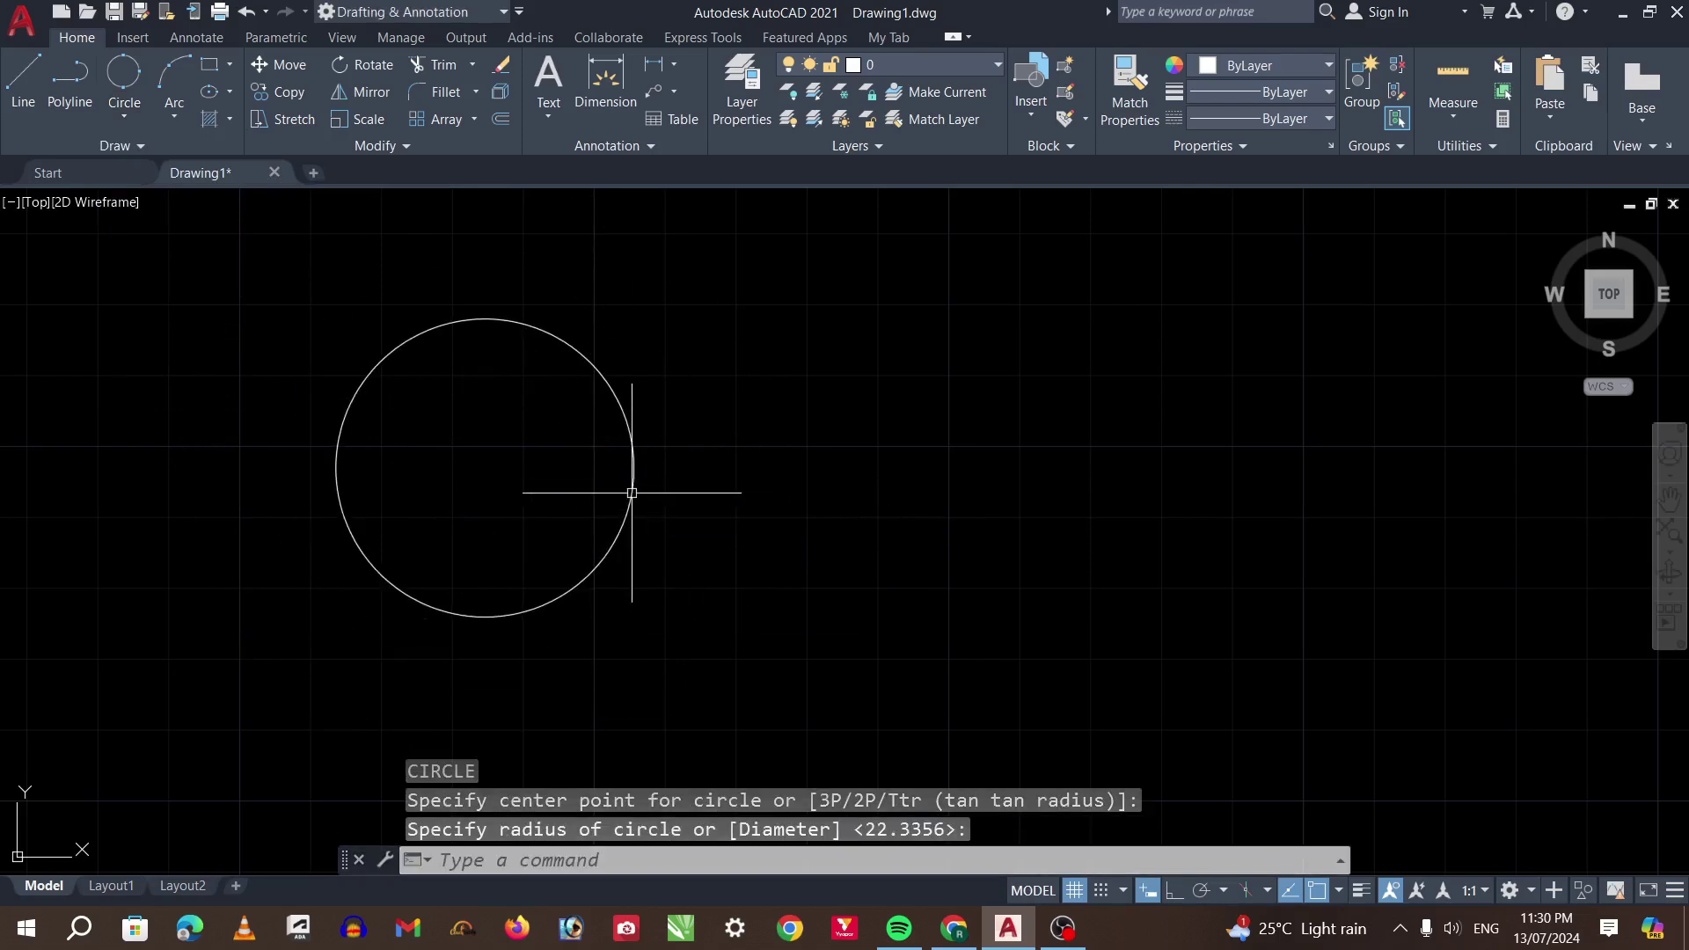
key(Escape)
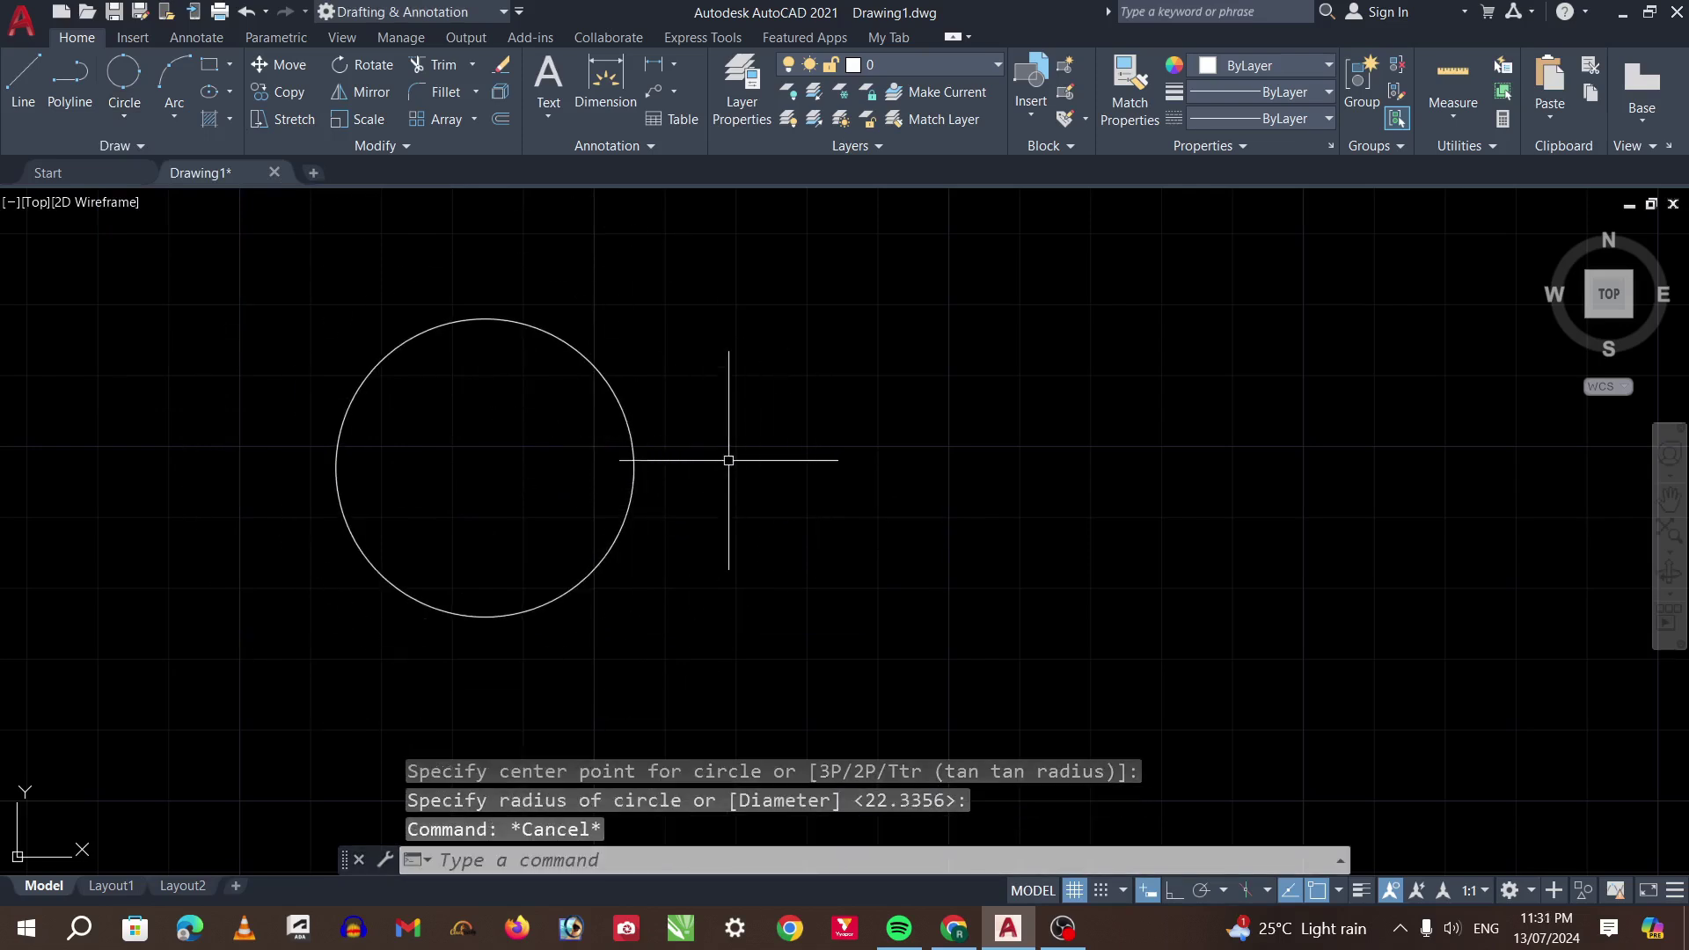
scroll(343, 563, down, 4)
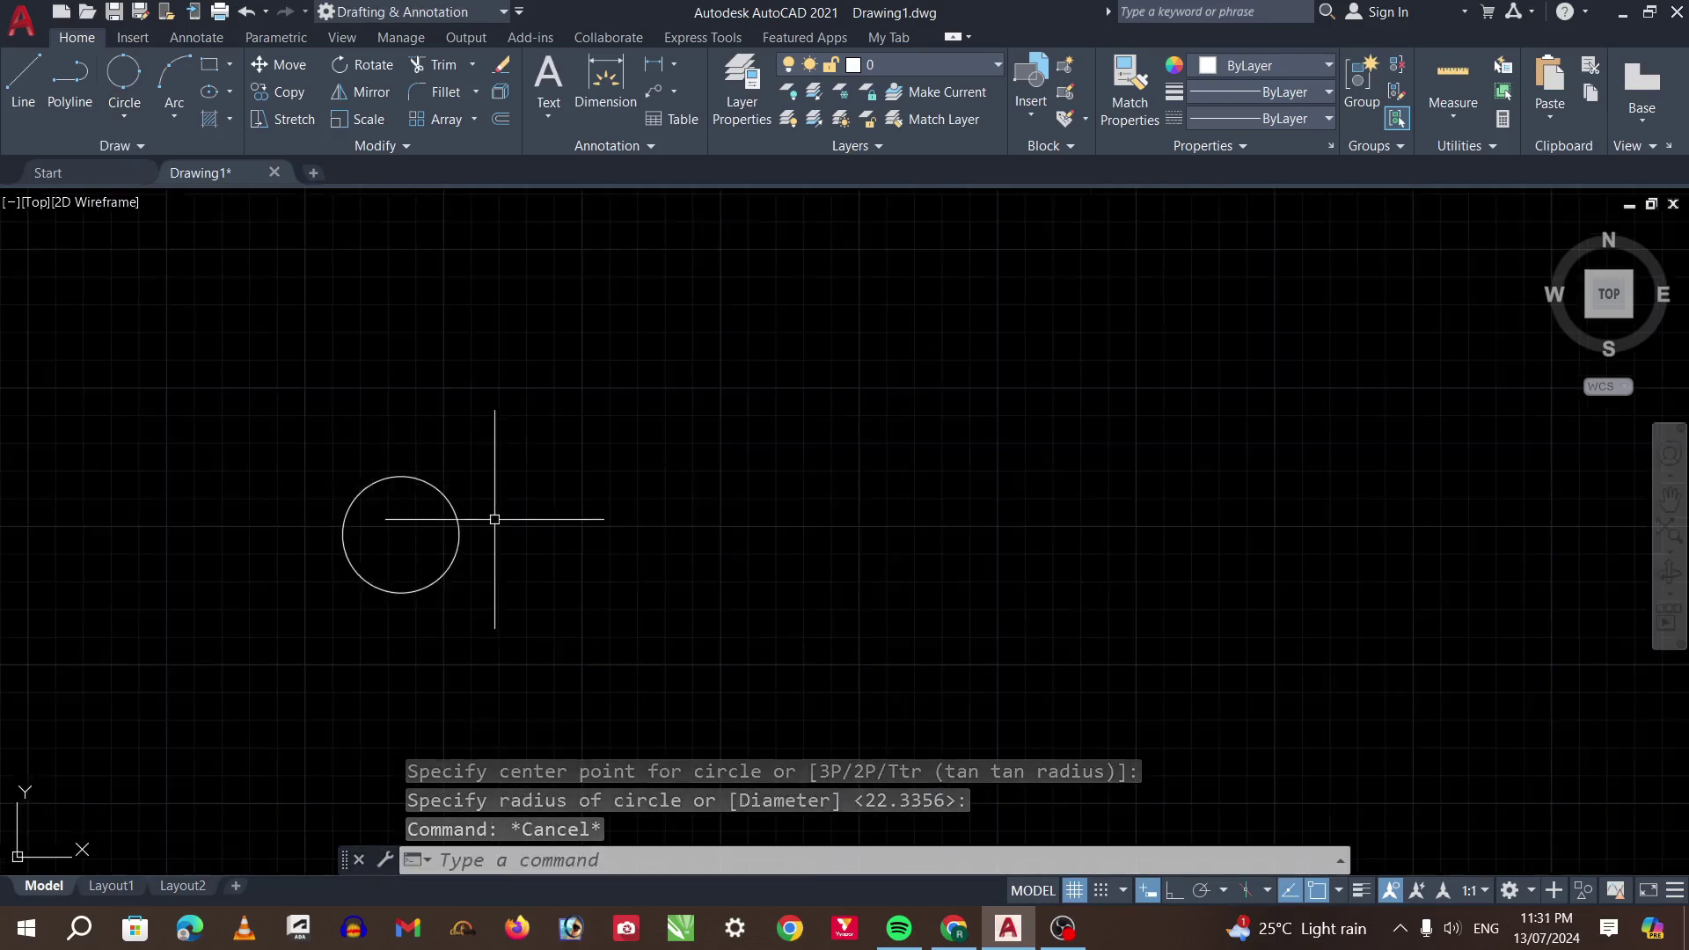
click(299, 426)
click(519, 640)
key(Delete)
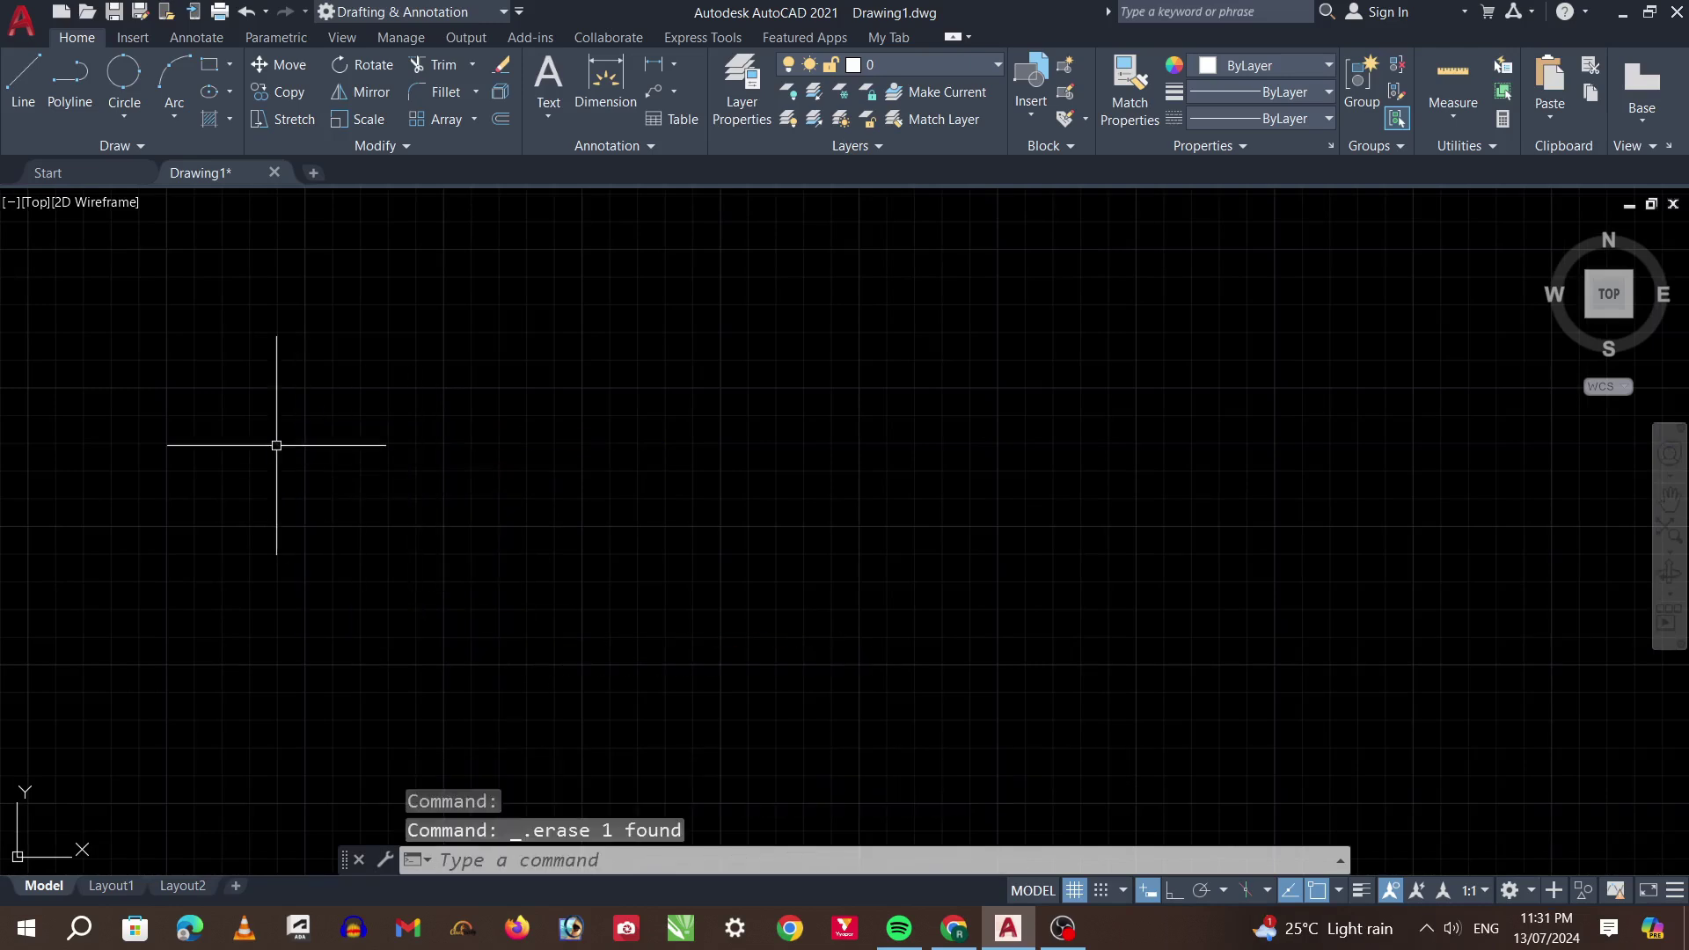
Draw a Center, Radius circle with radius 15 on the canvas
click(124, 117)
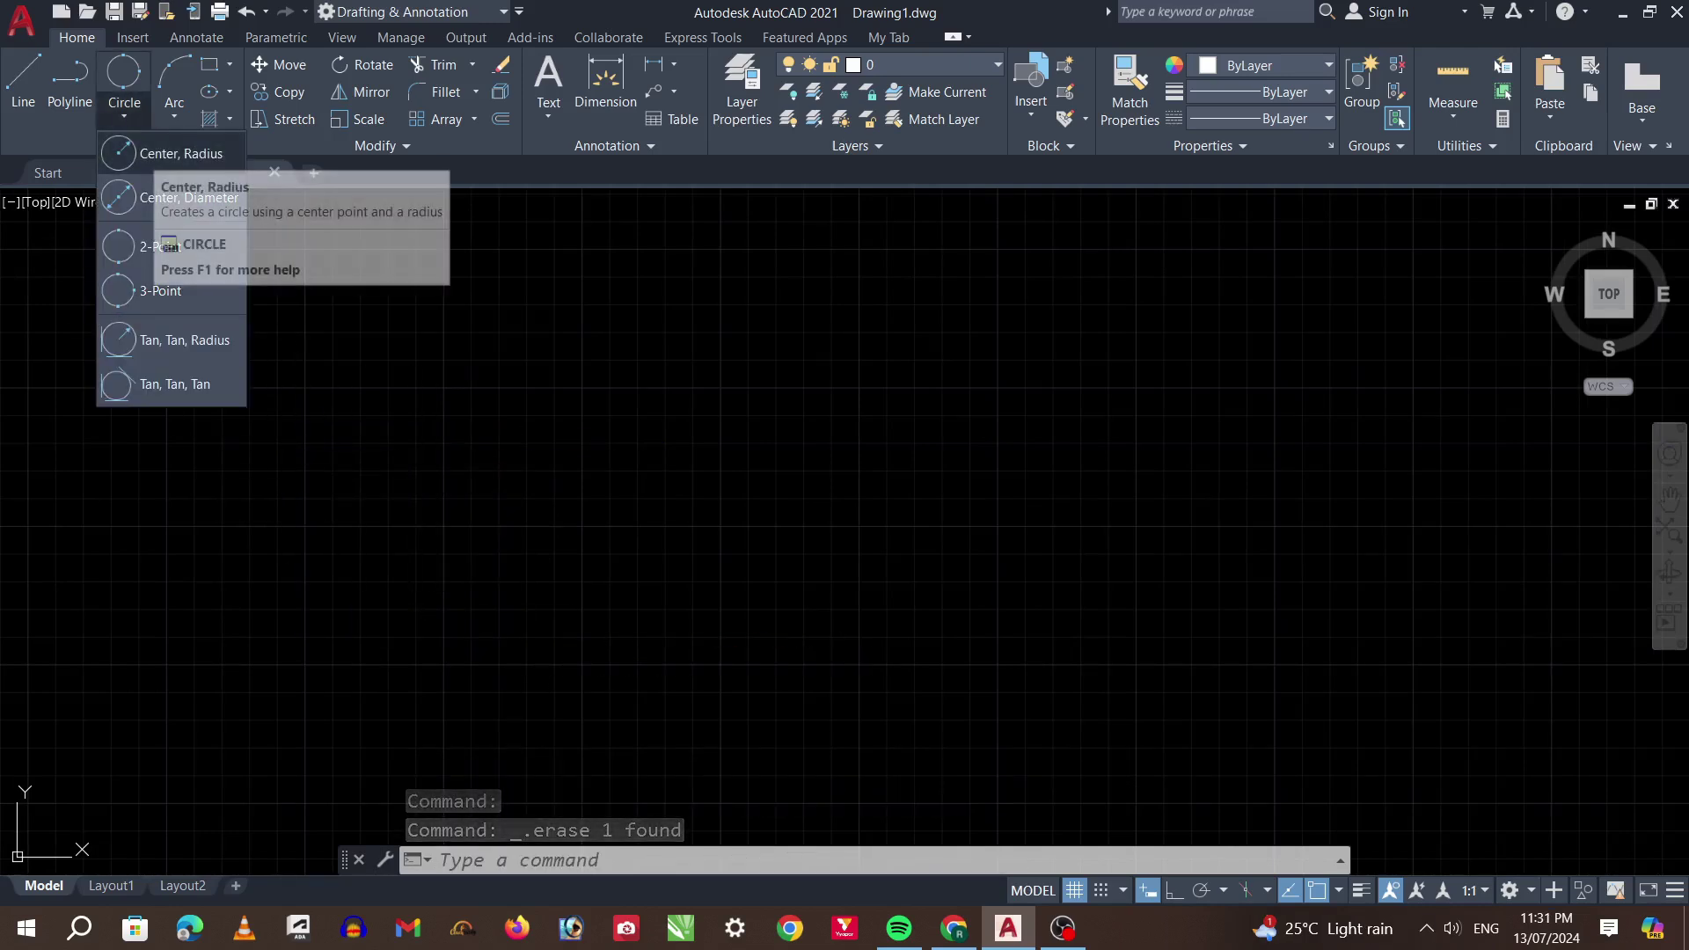
click(150, 155)
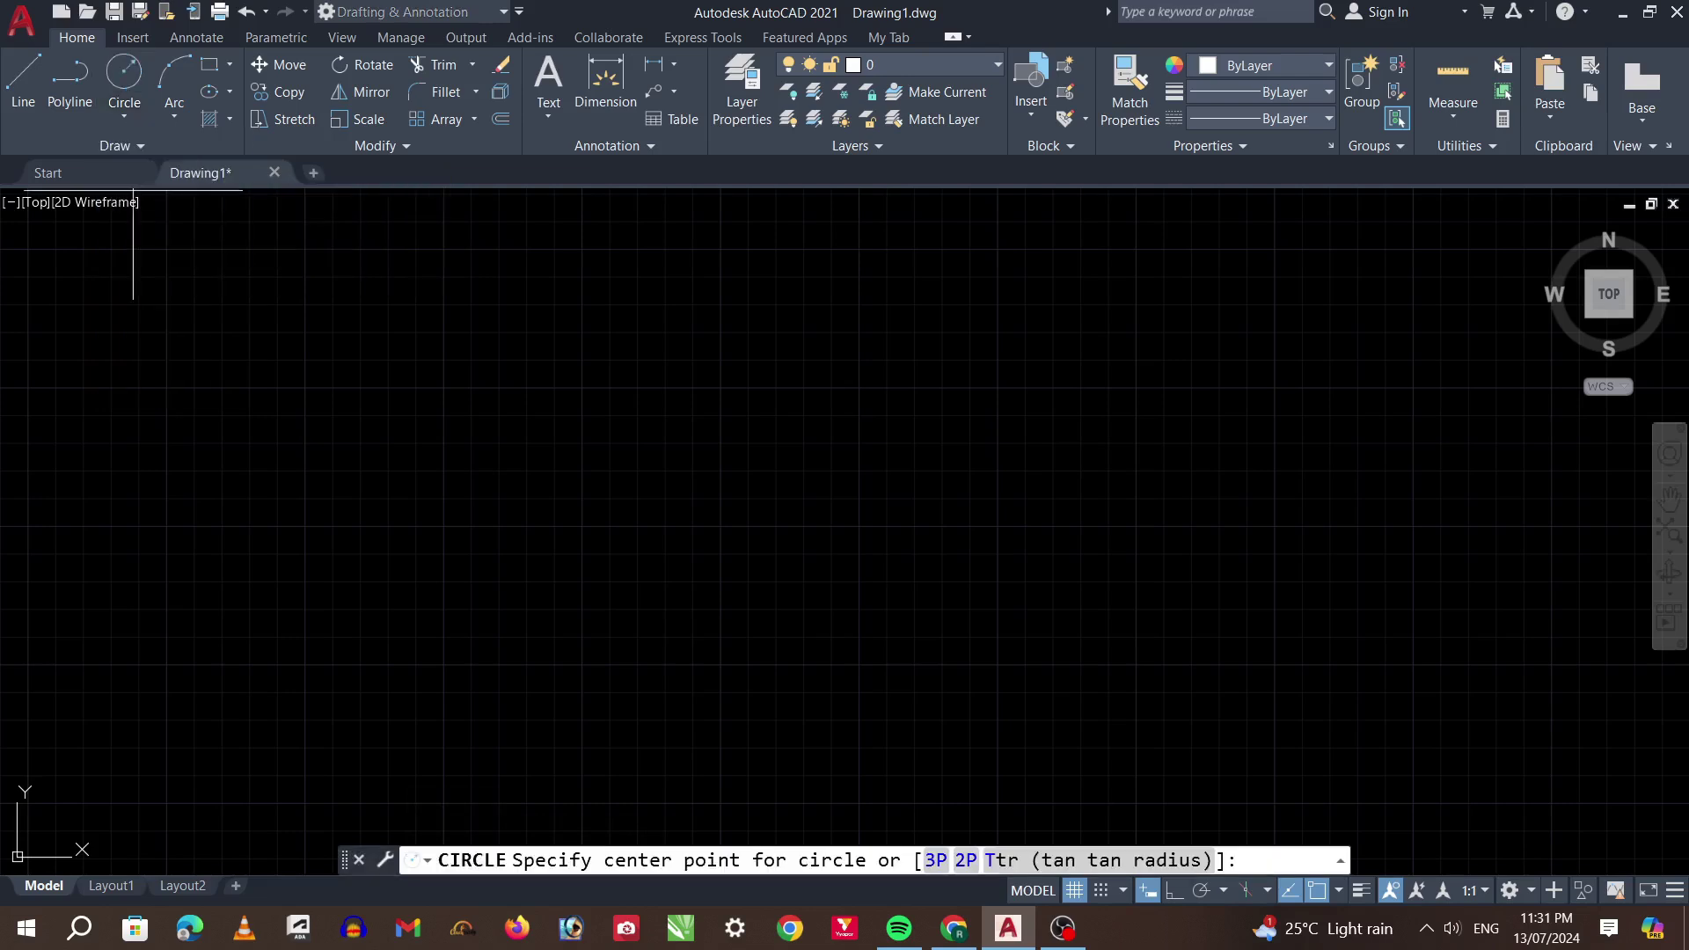
click(613, 493)
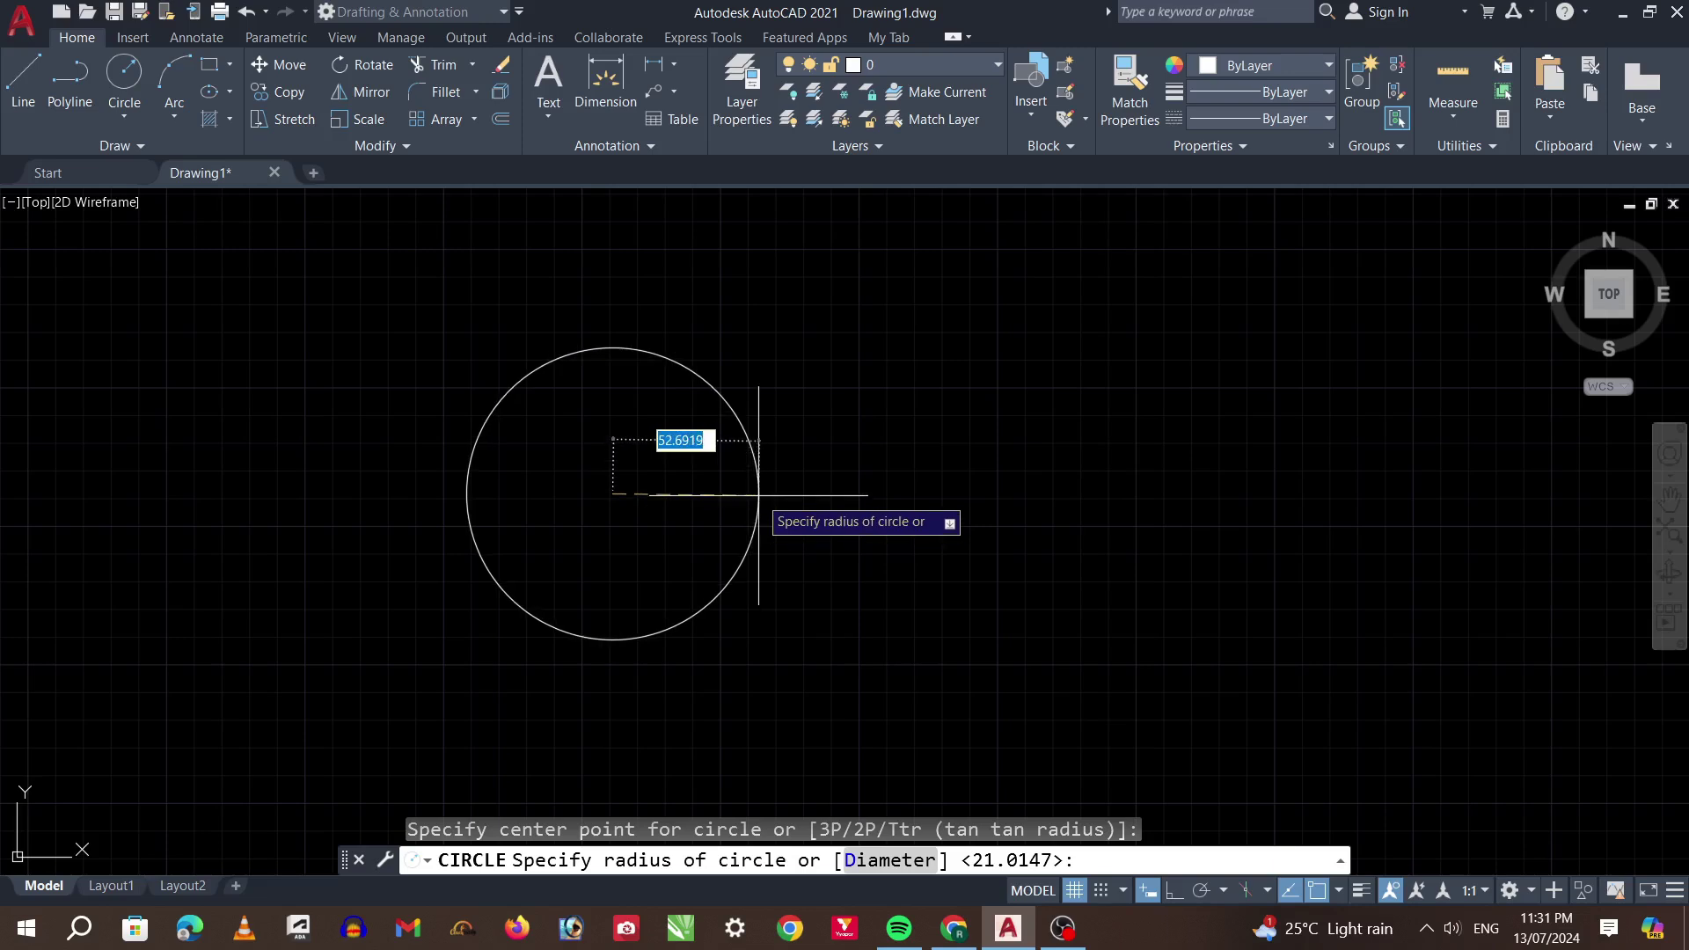
scroll(671, 498, up, 2)
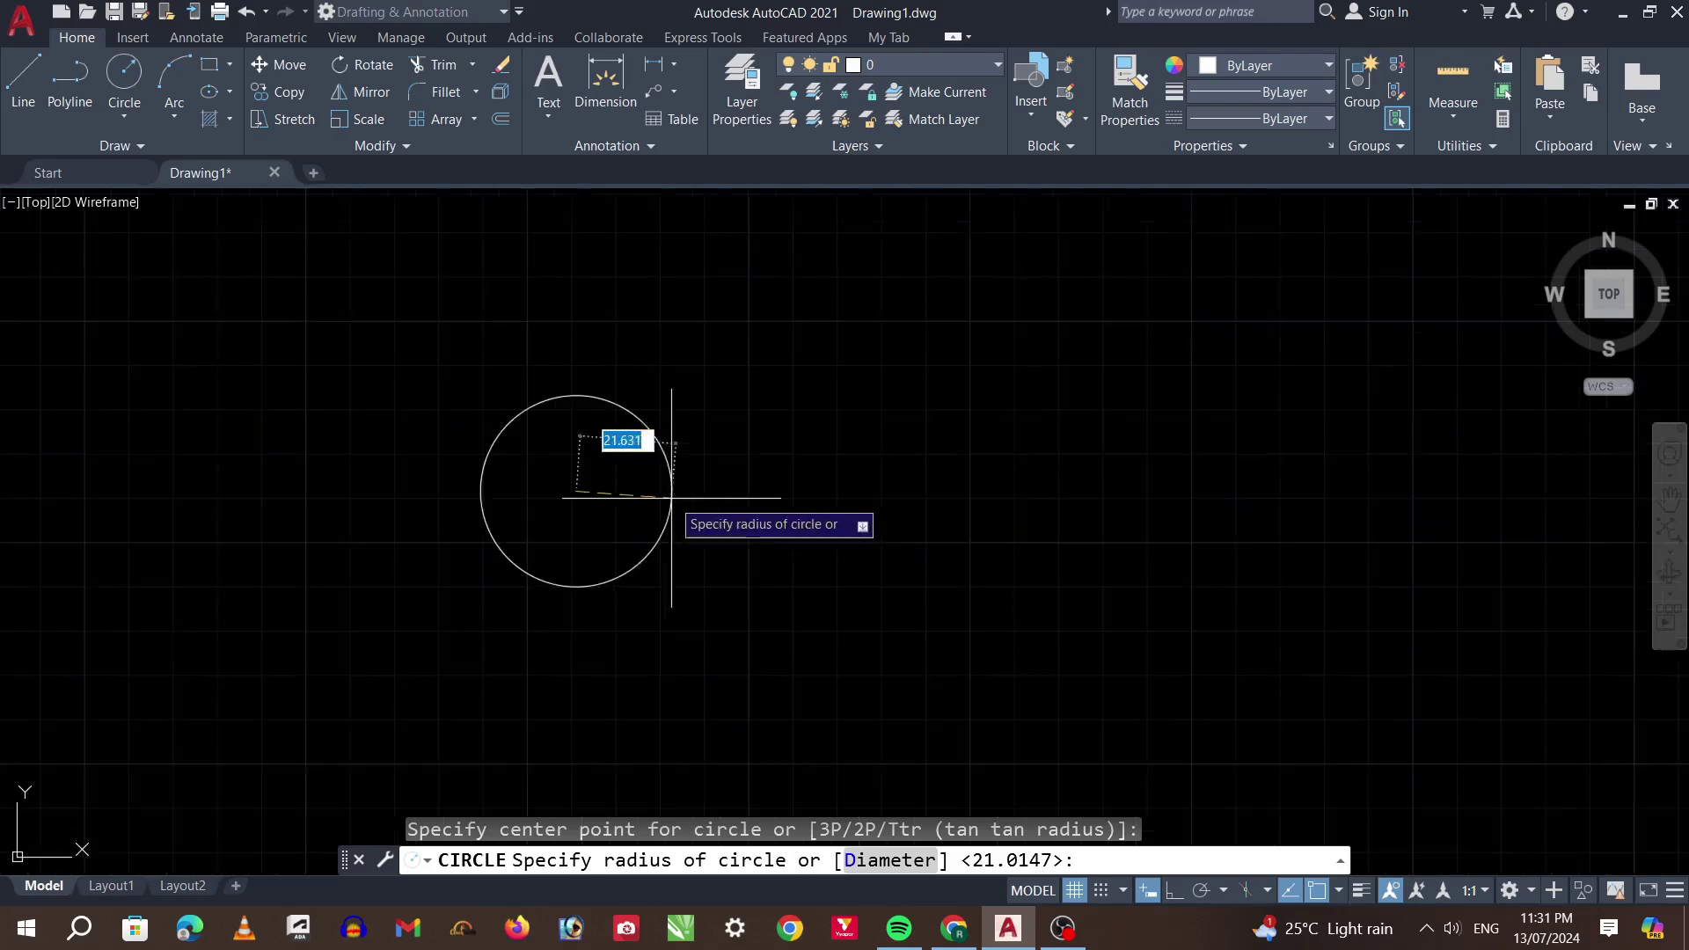
scroll(597, 491, up, 3)
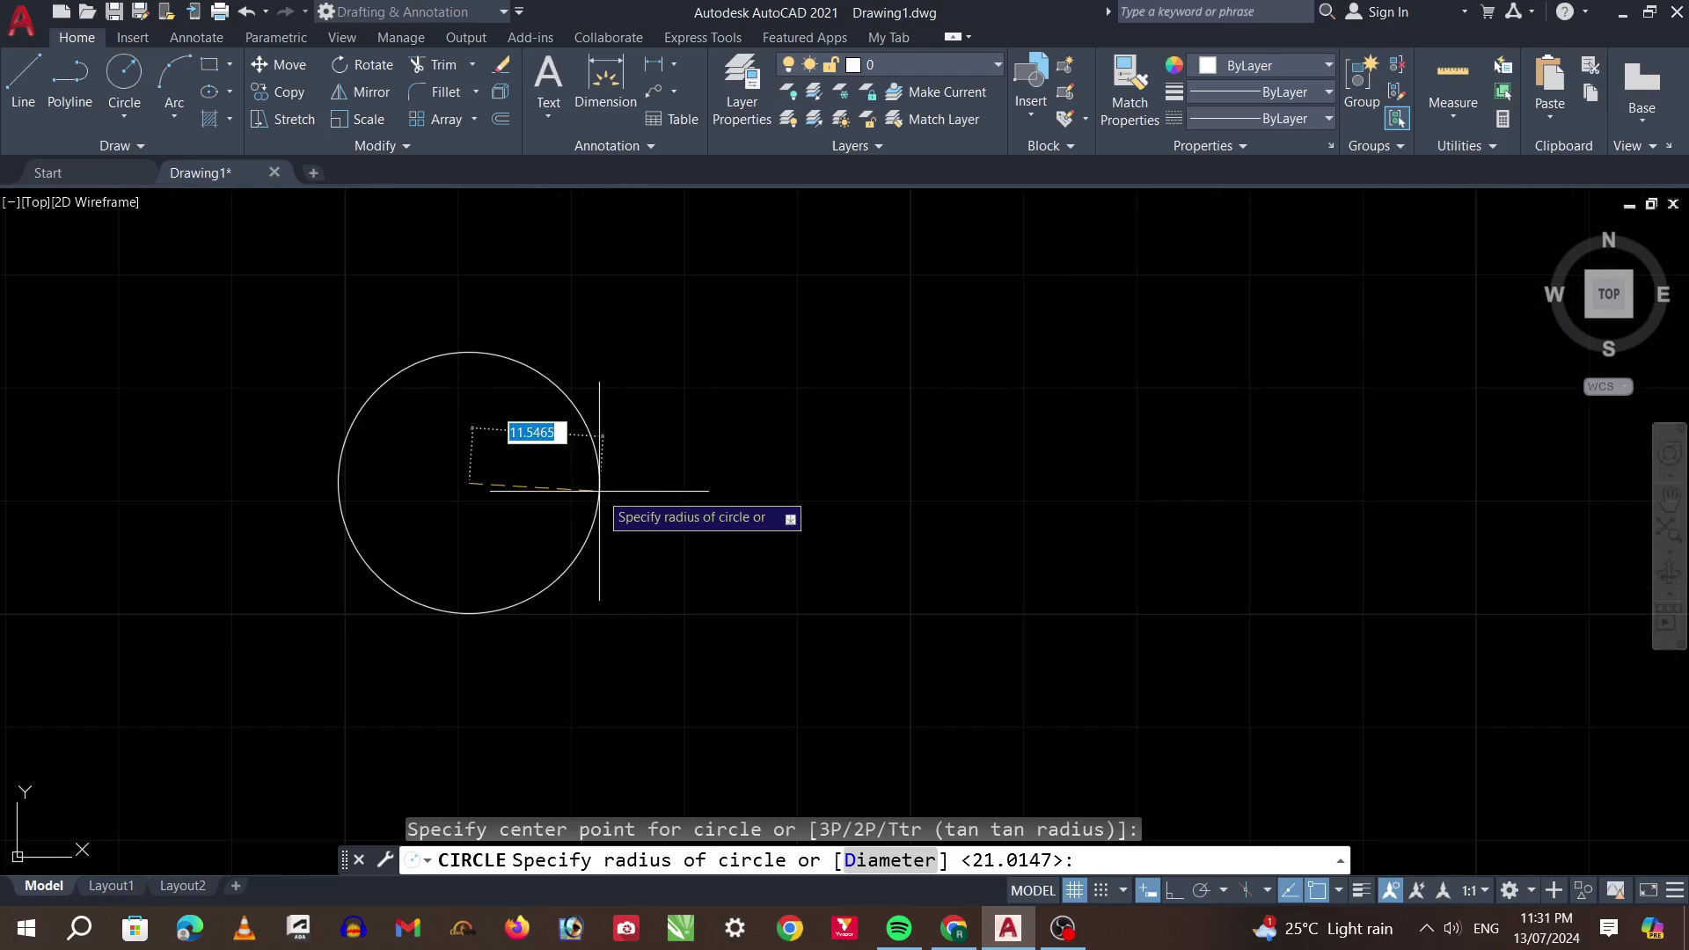
text(15)
key(Return)
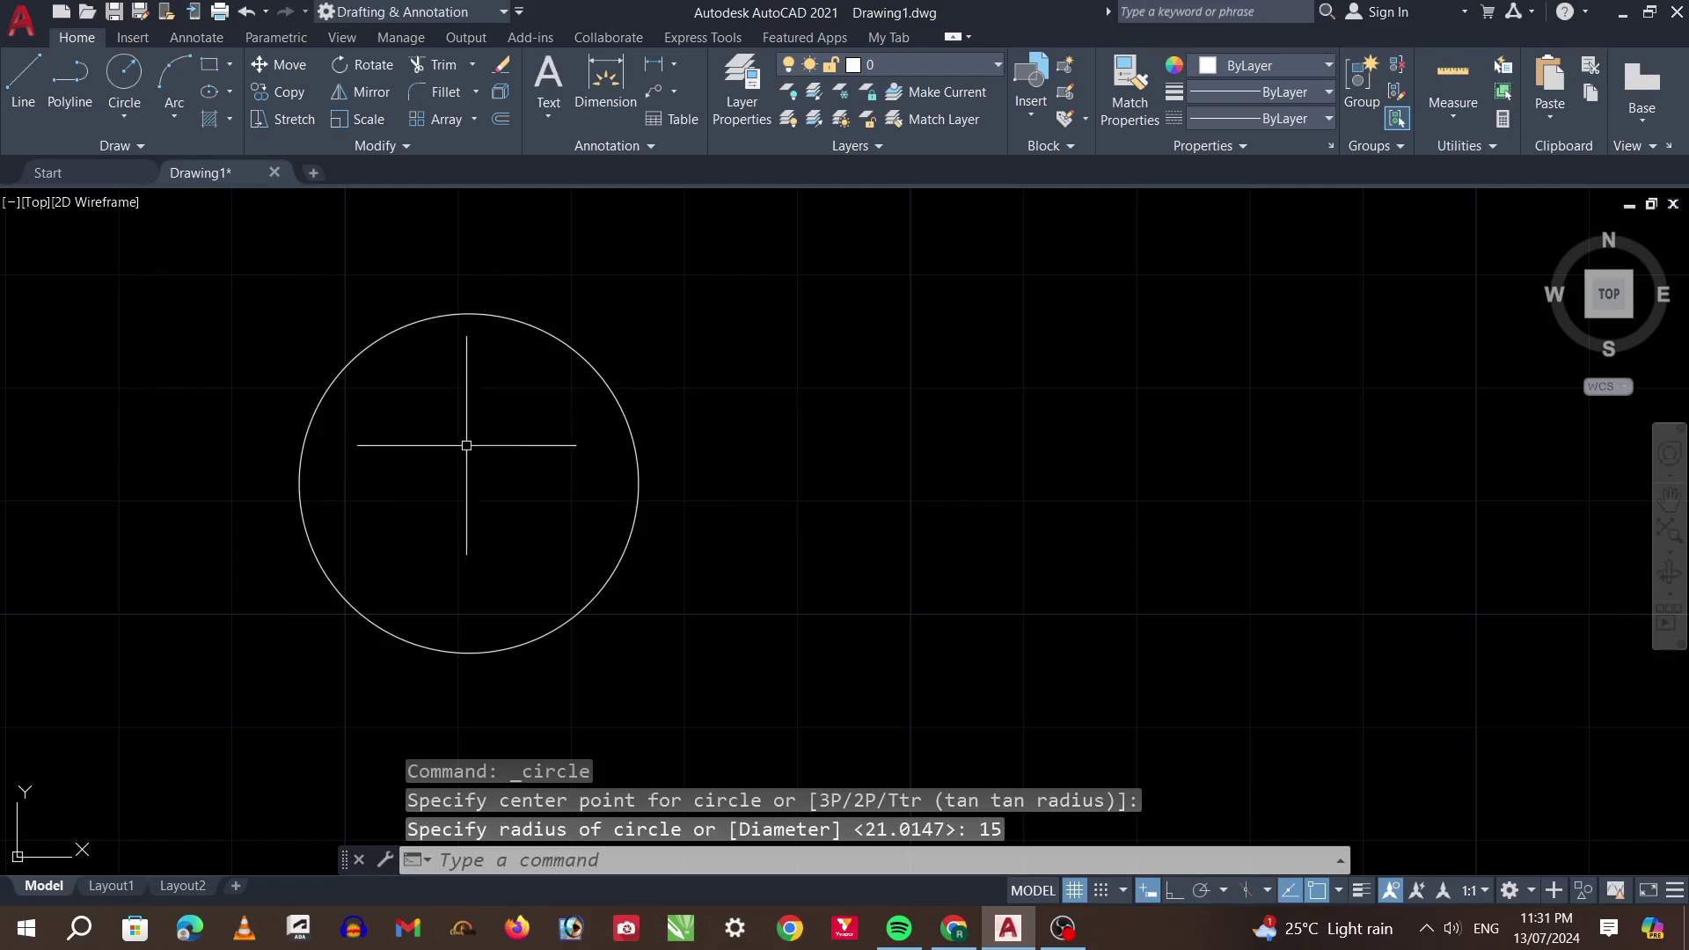
Place an R15 radius dimension inside the first circle
click(673, 64)
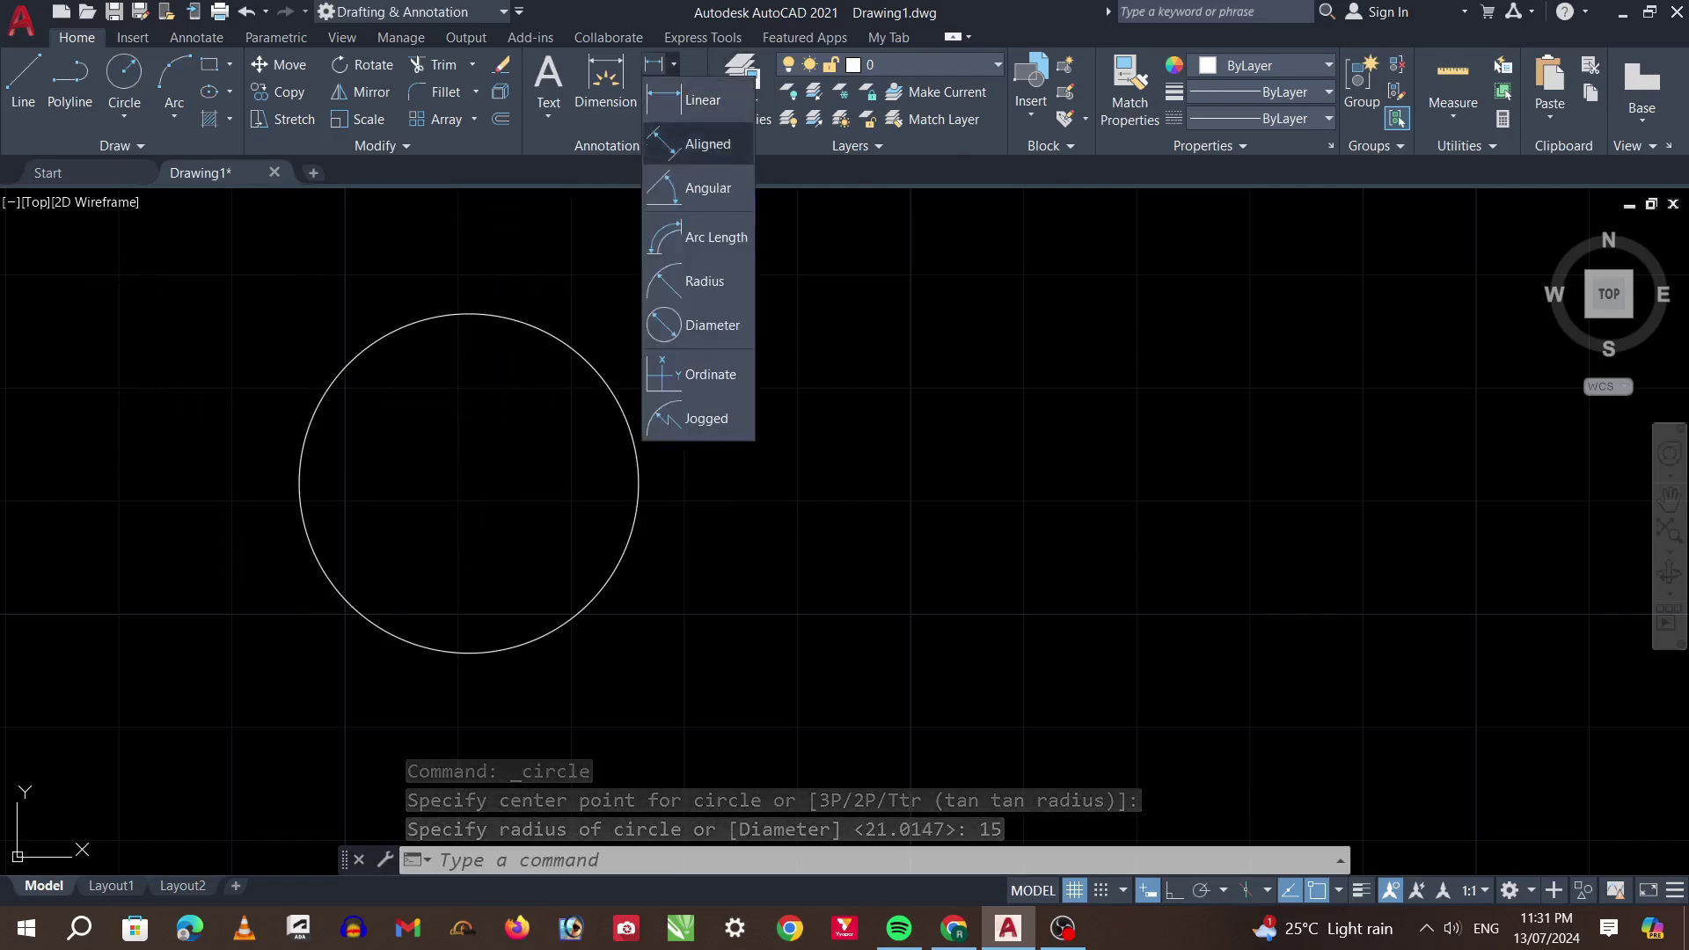
click(699, 281)
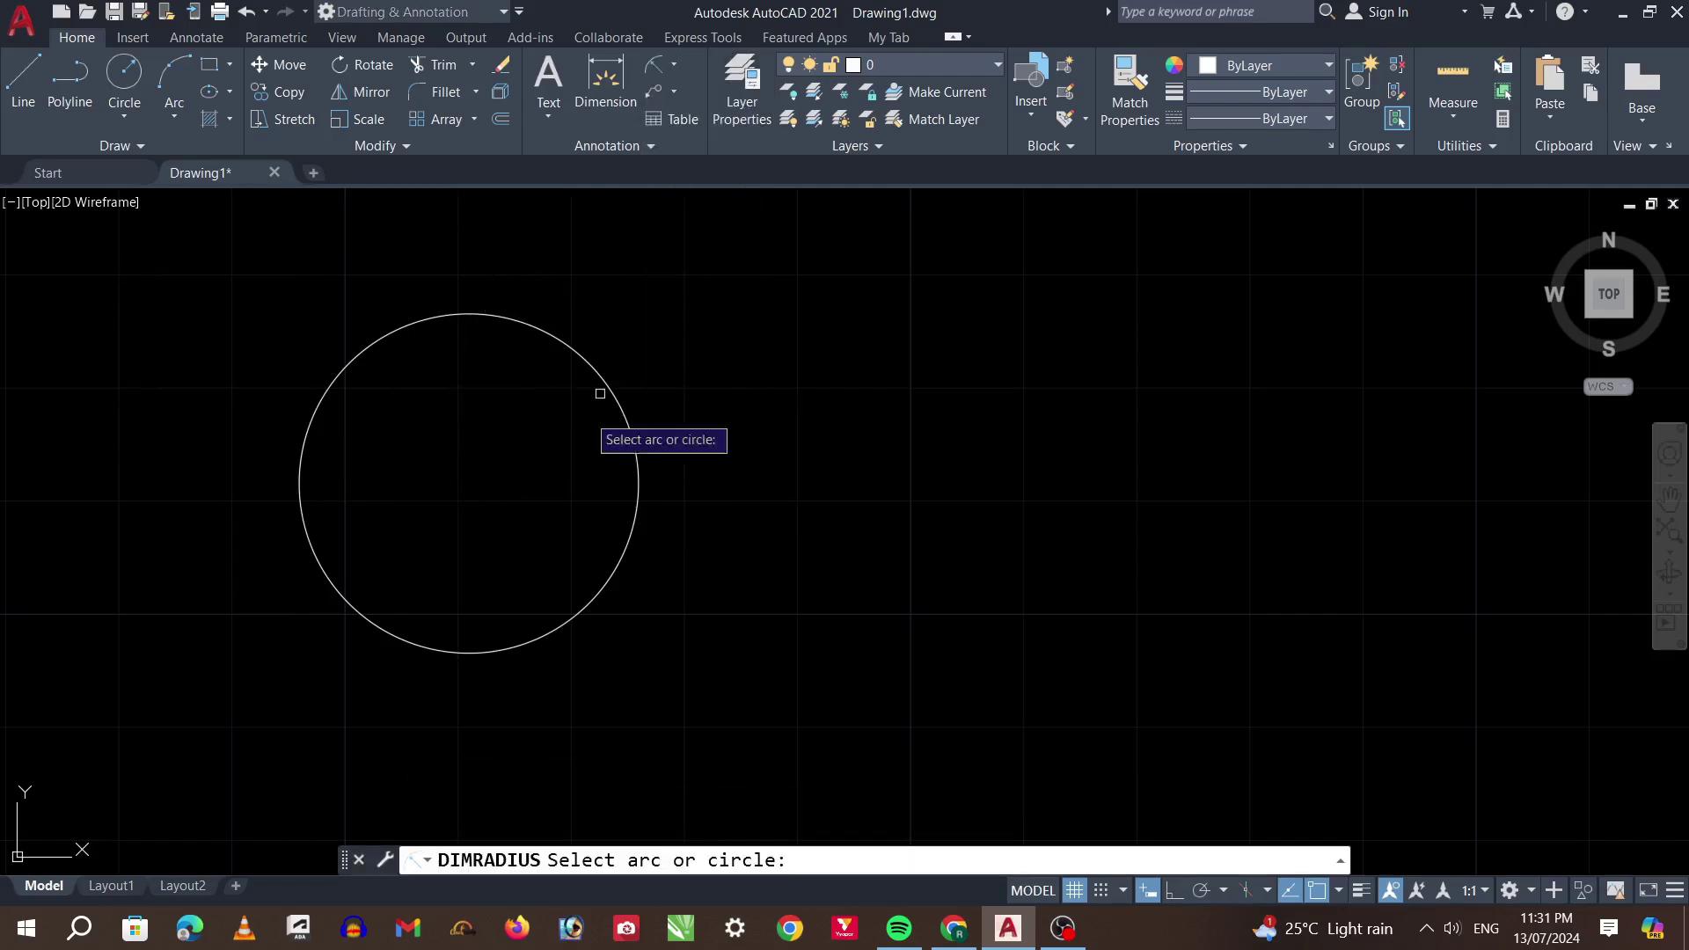
click(635, 471)
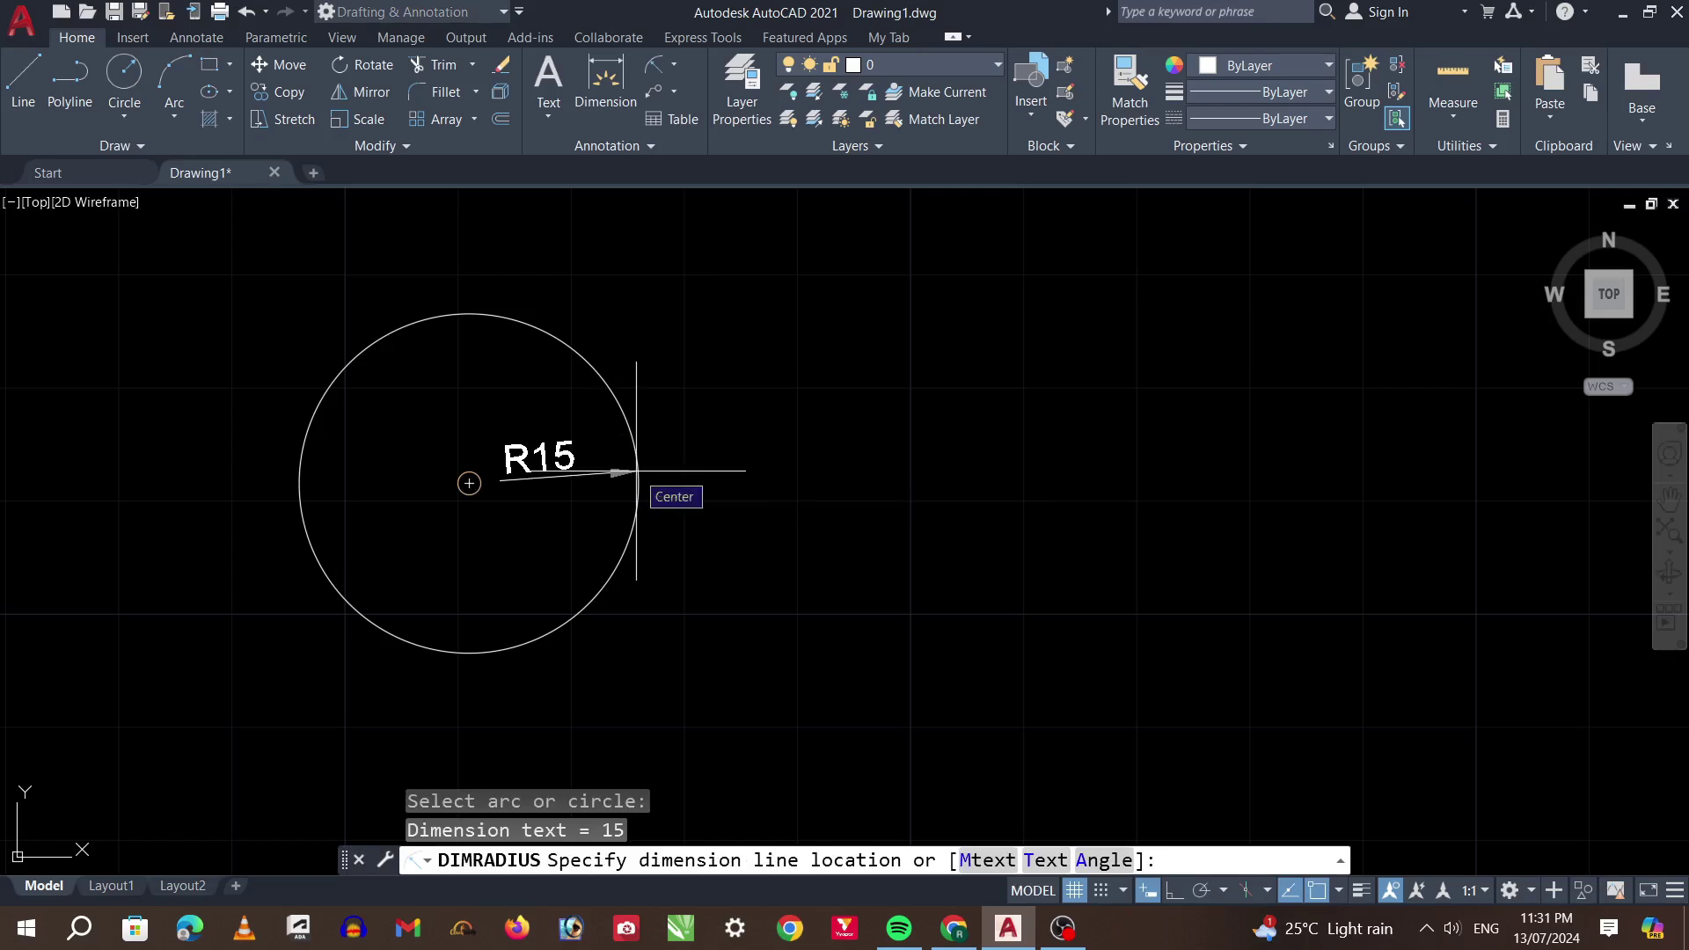
click(637, 480)
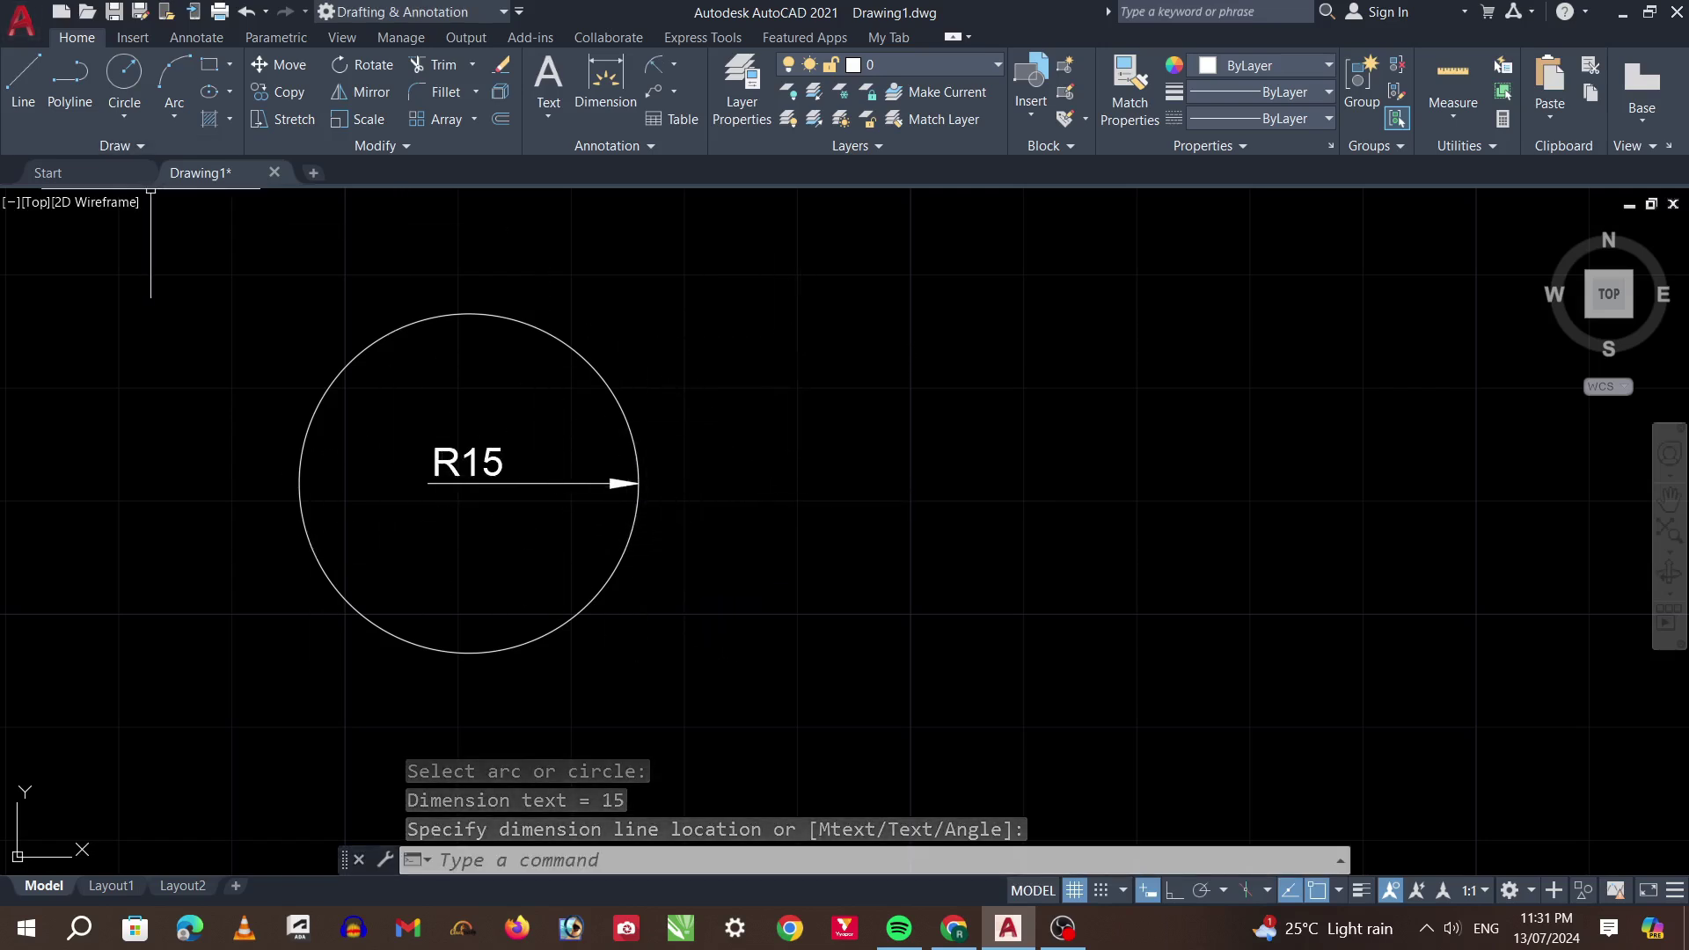
click(124, 116)
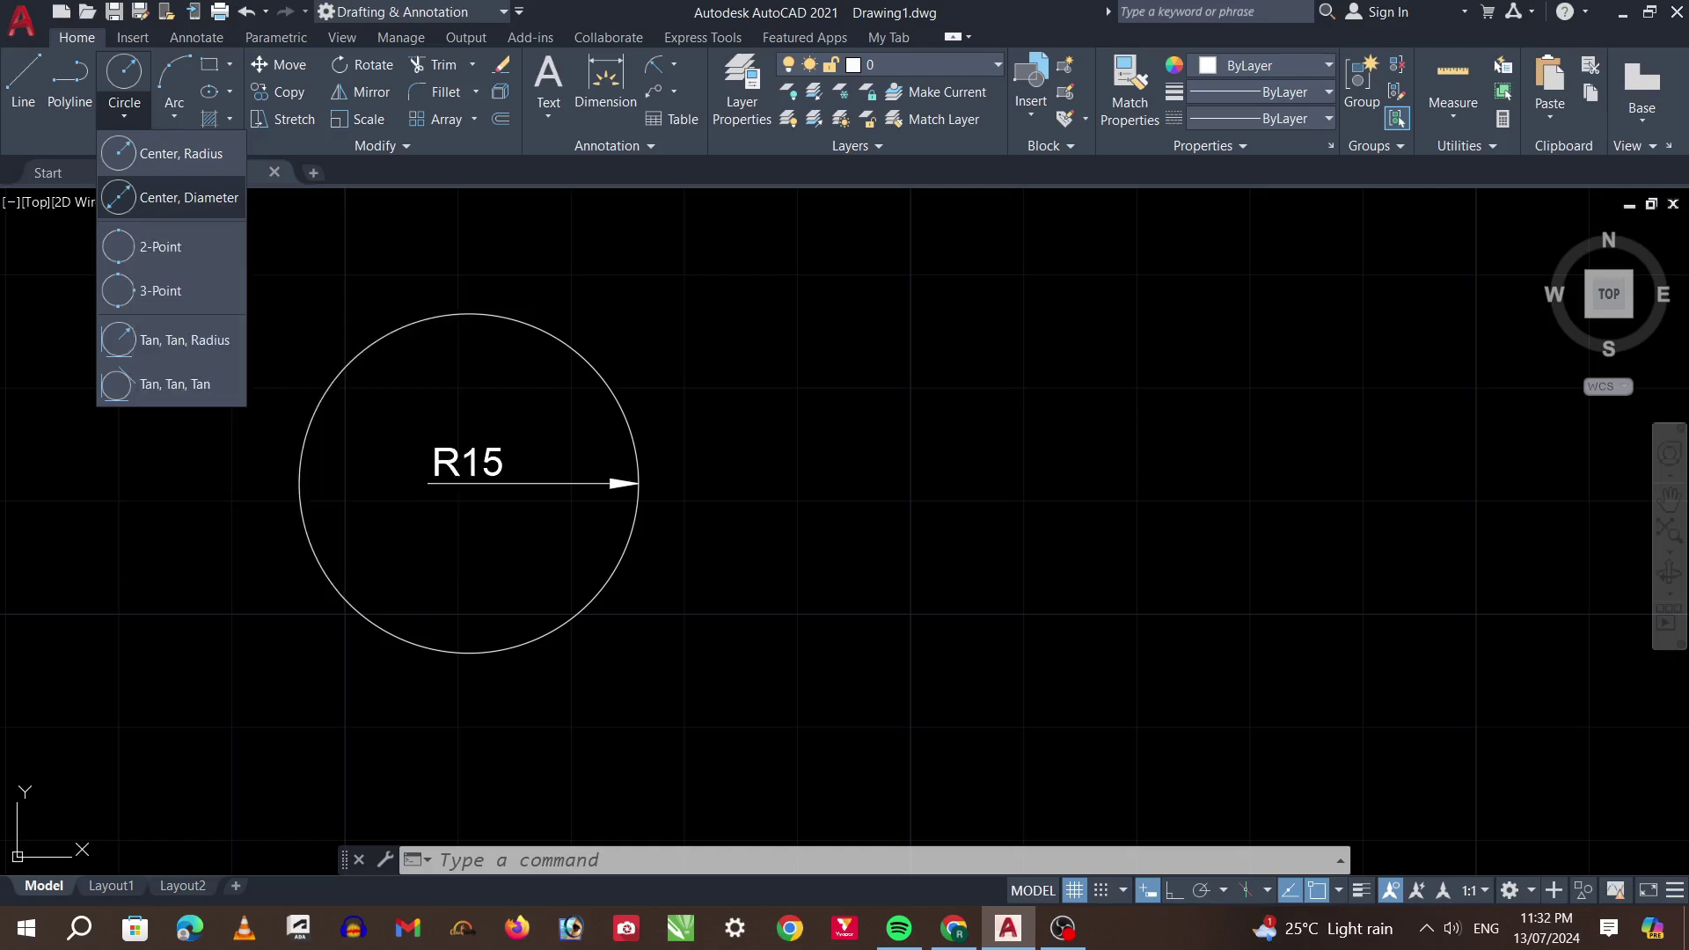
Draw a Center, Diameter circle of diameter 40 right of the R15 circle
scroll(314, 460, down, 6)
scroll(666, 426, up, 4)
click(171, 197)
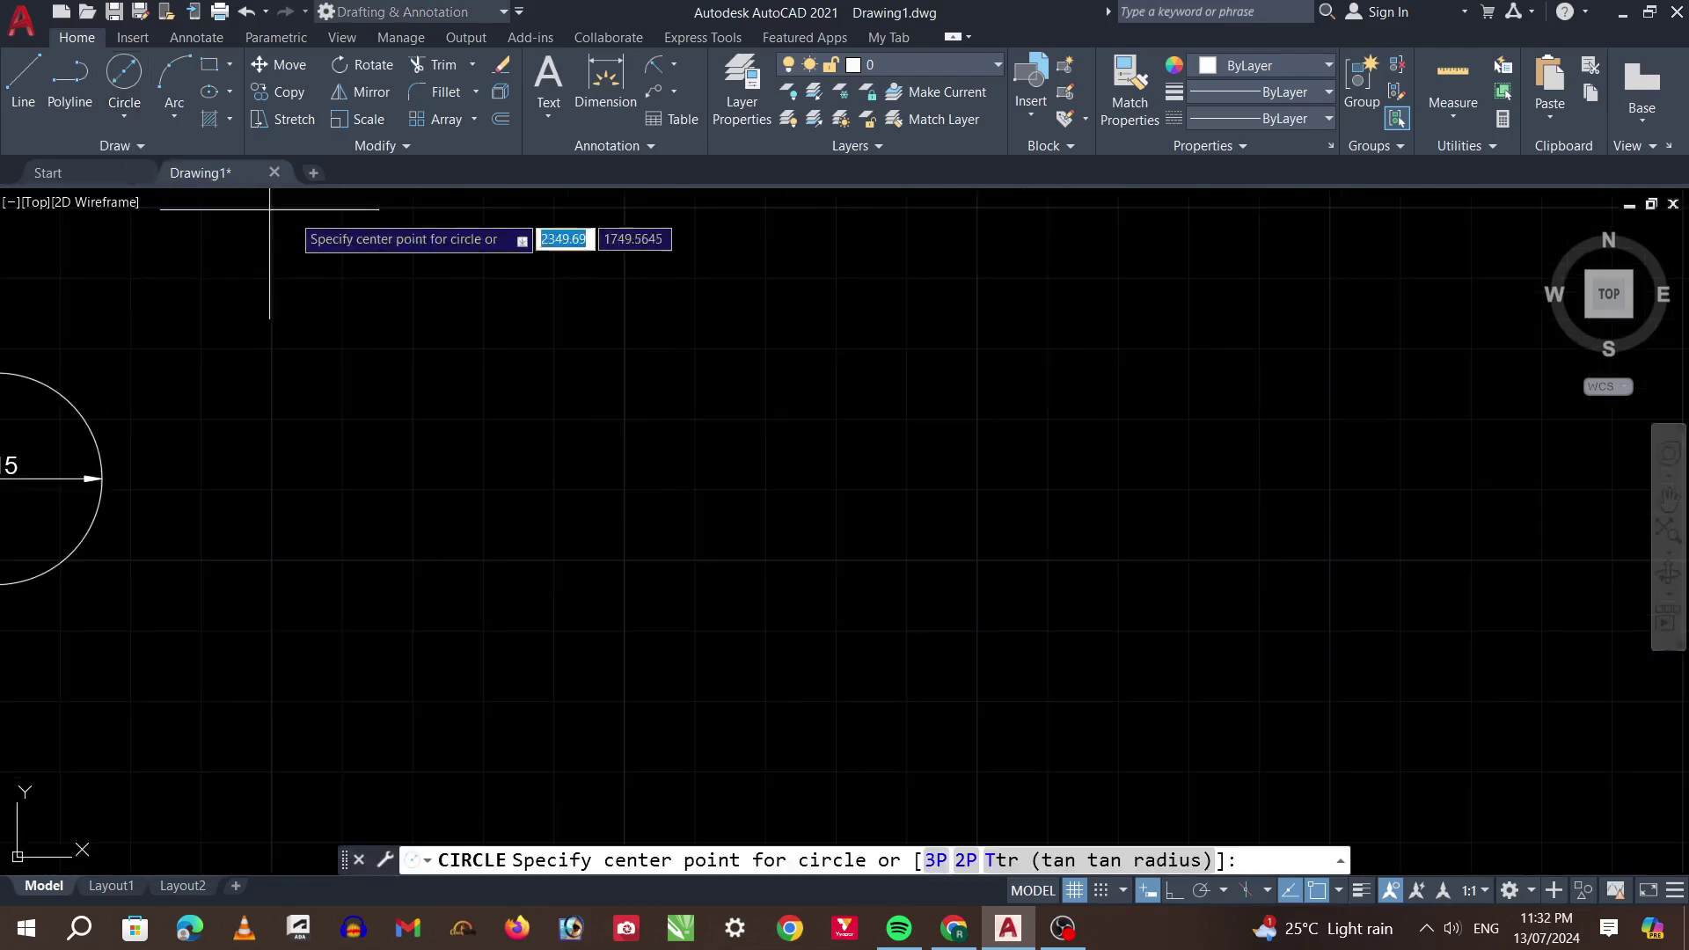
click(505, 476)
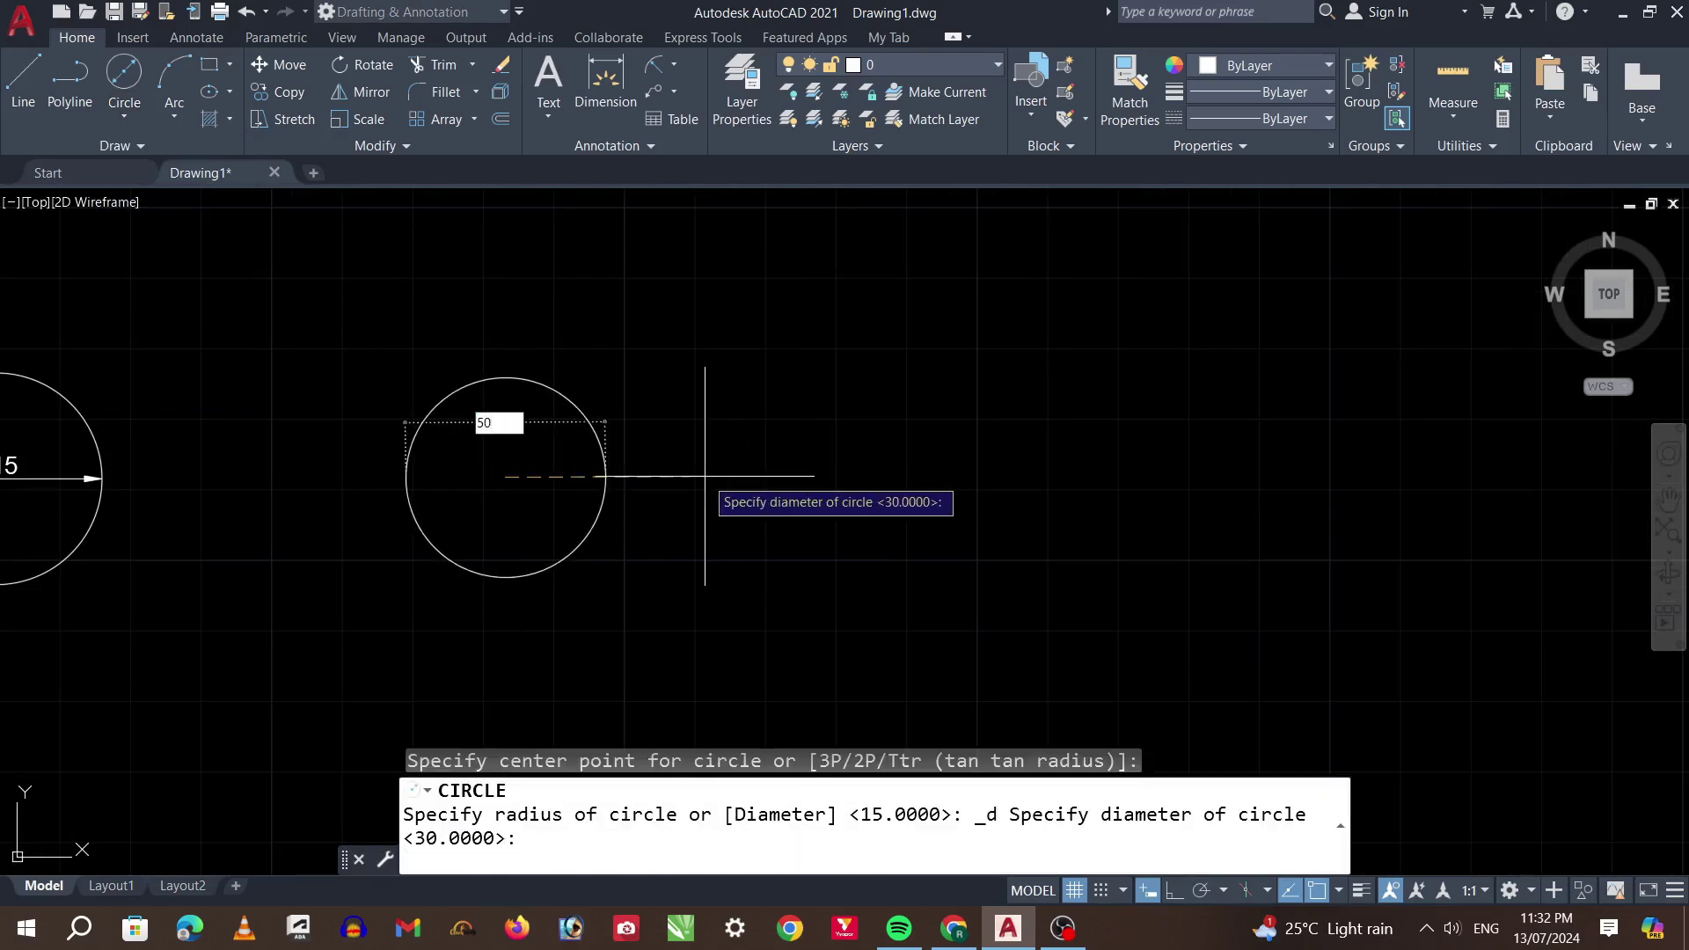
key(Return)
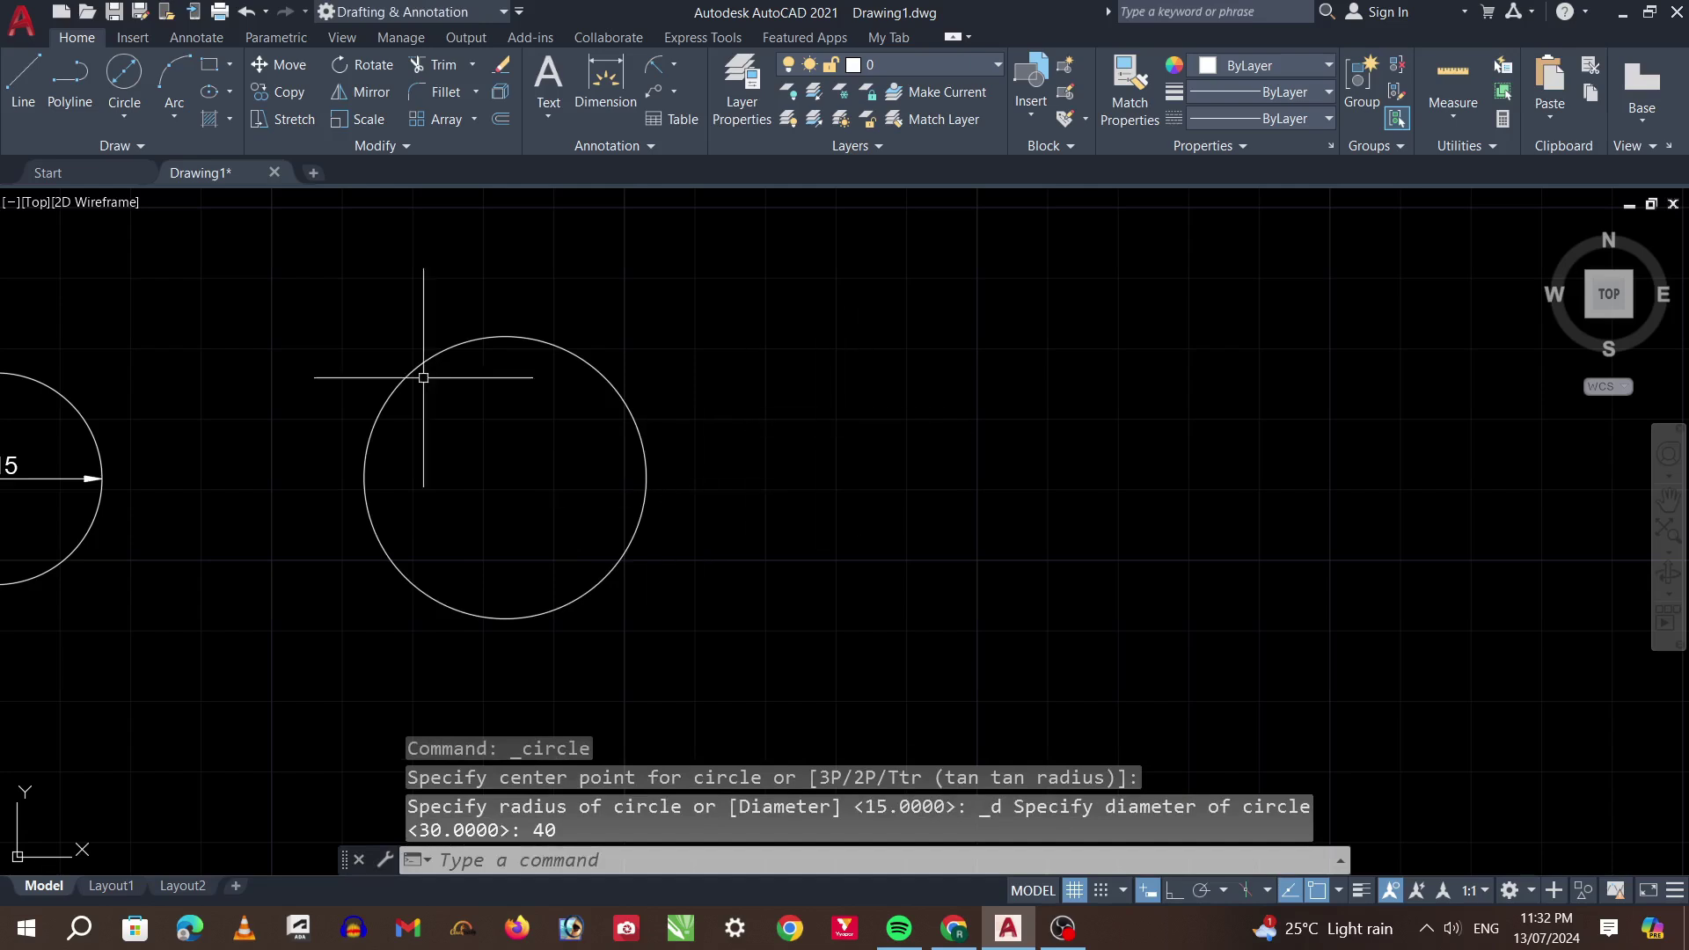
scroll(350, 486, up, 2)
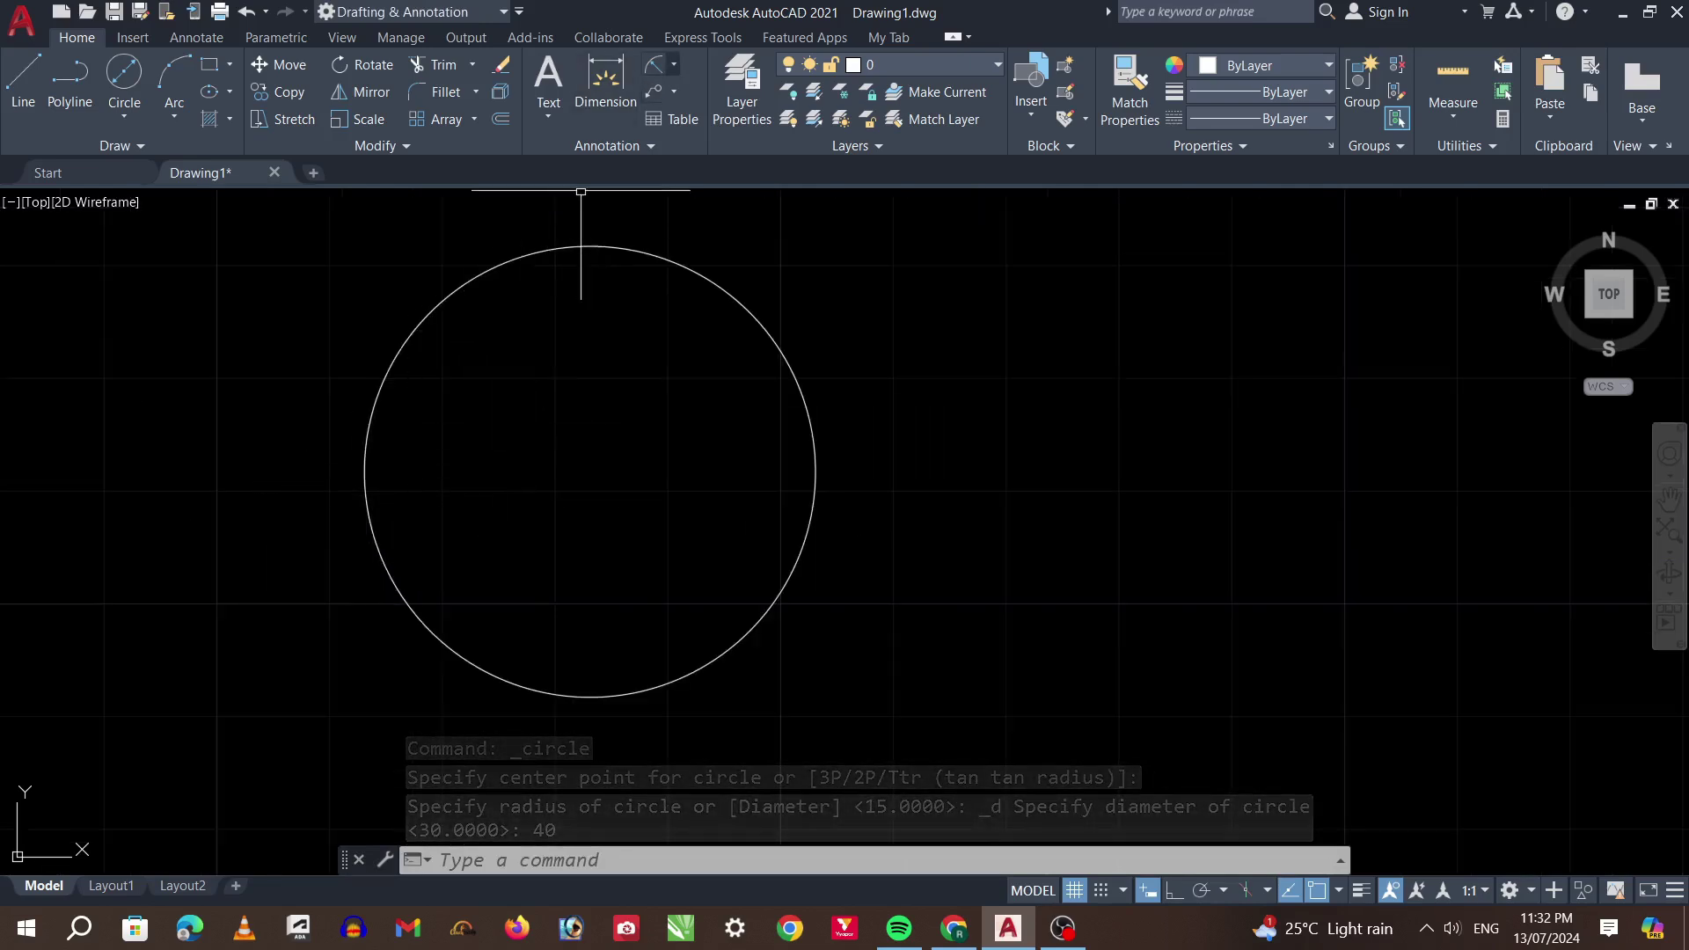
click(673, 64)
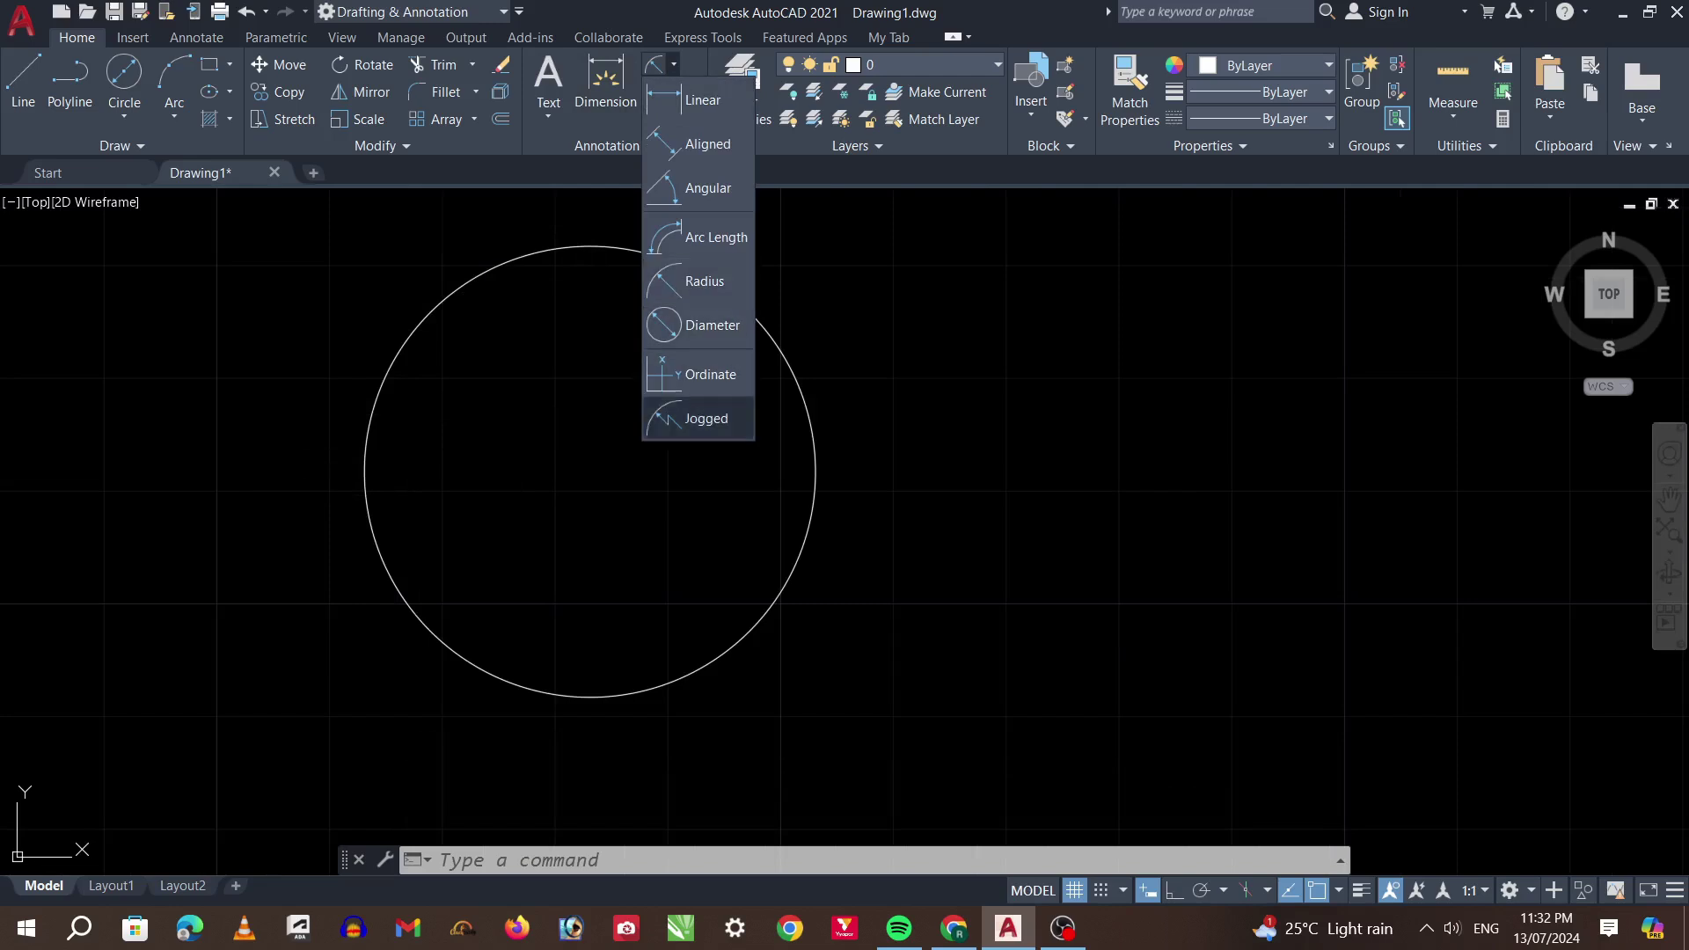
click(704, 324)
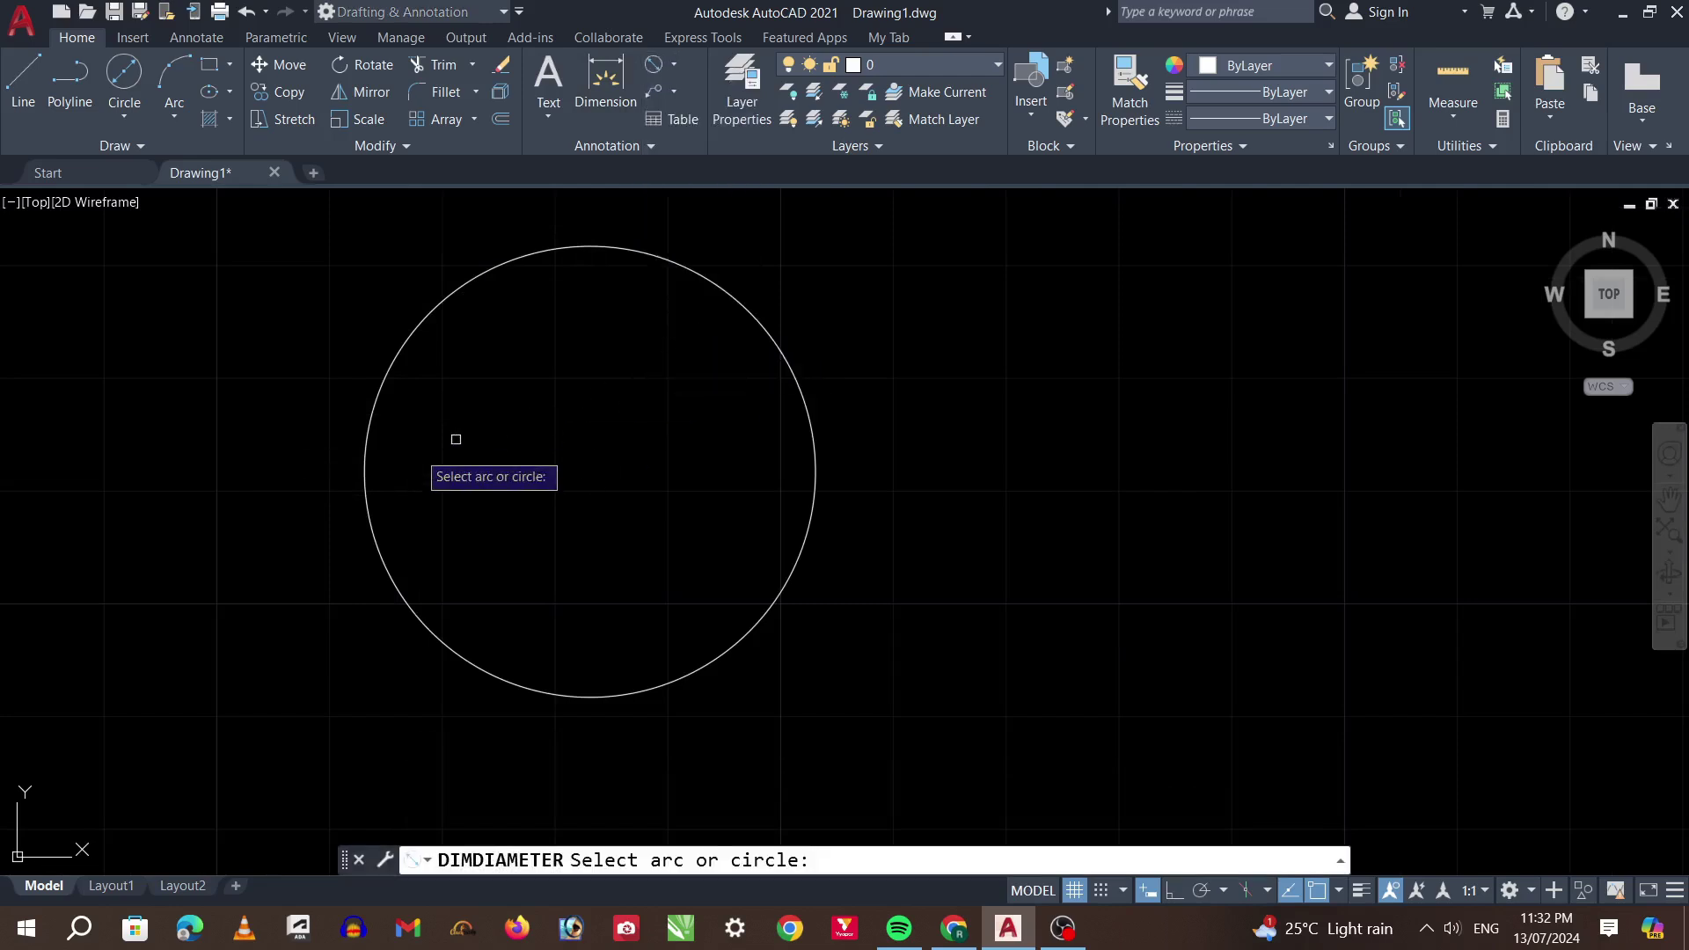
click(362, 463)
click(395, 463)
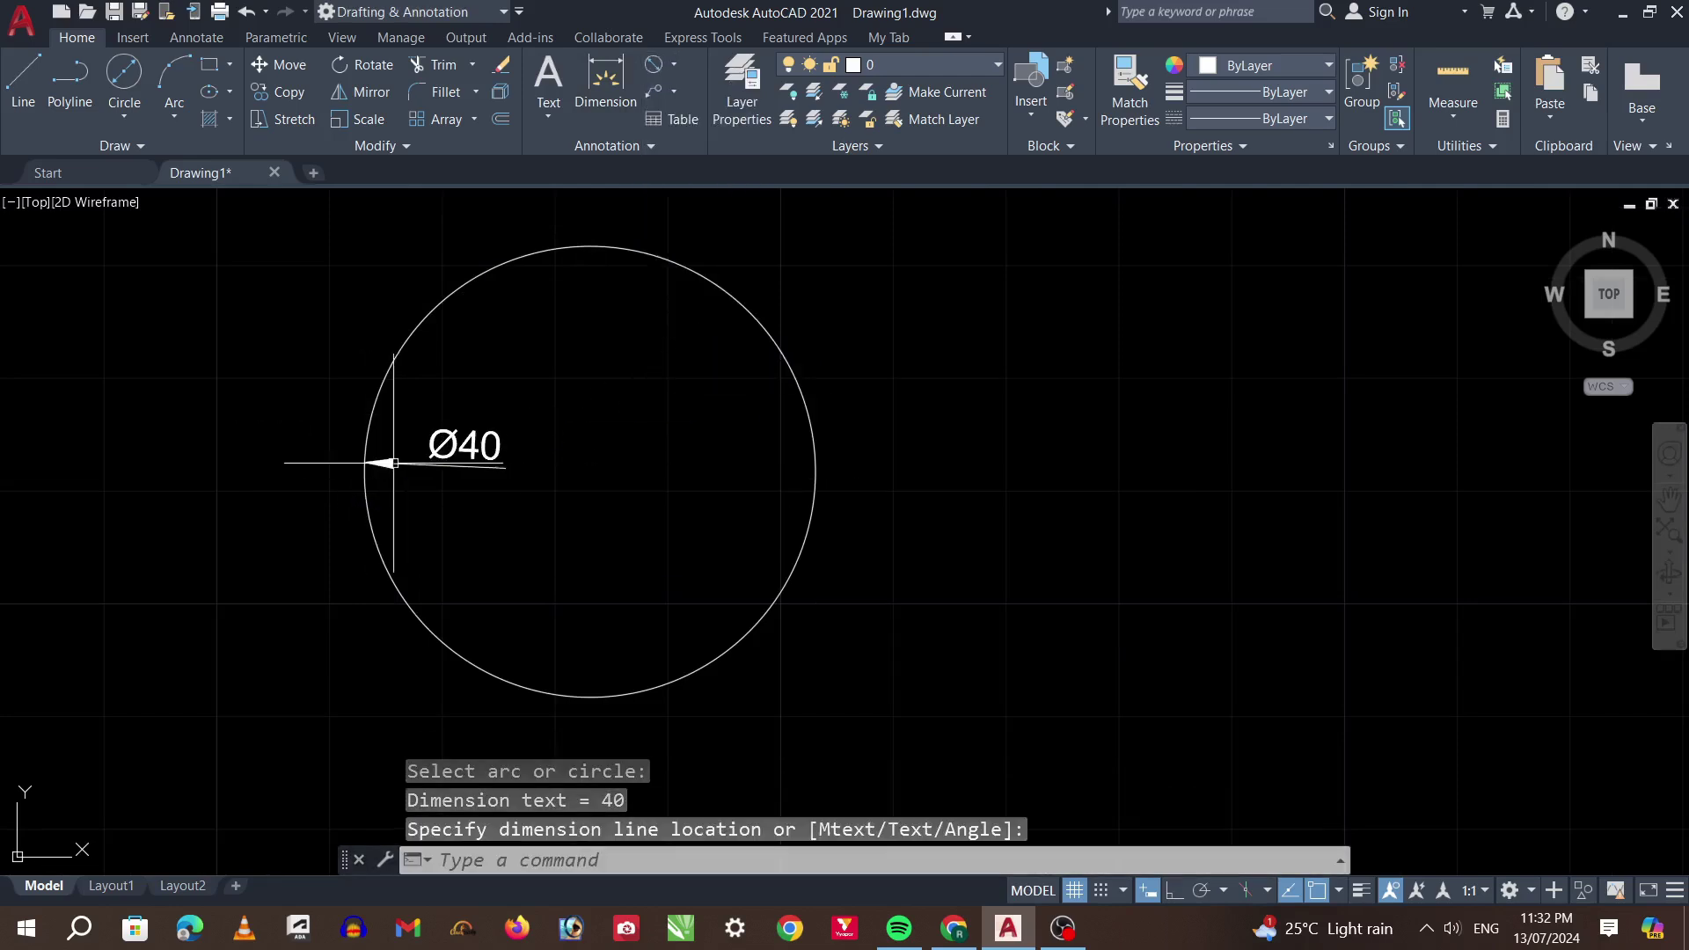
key(Escape)
scroll(605, 451, down, 4)
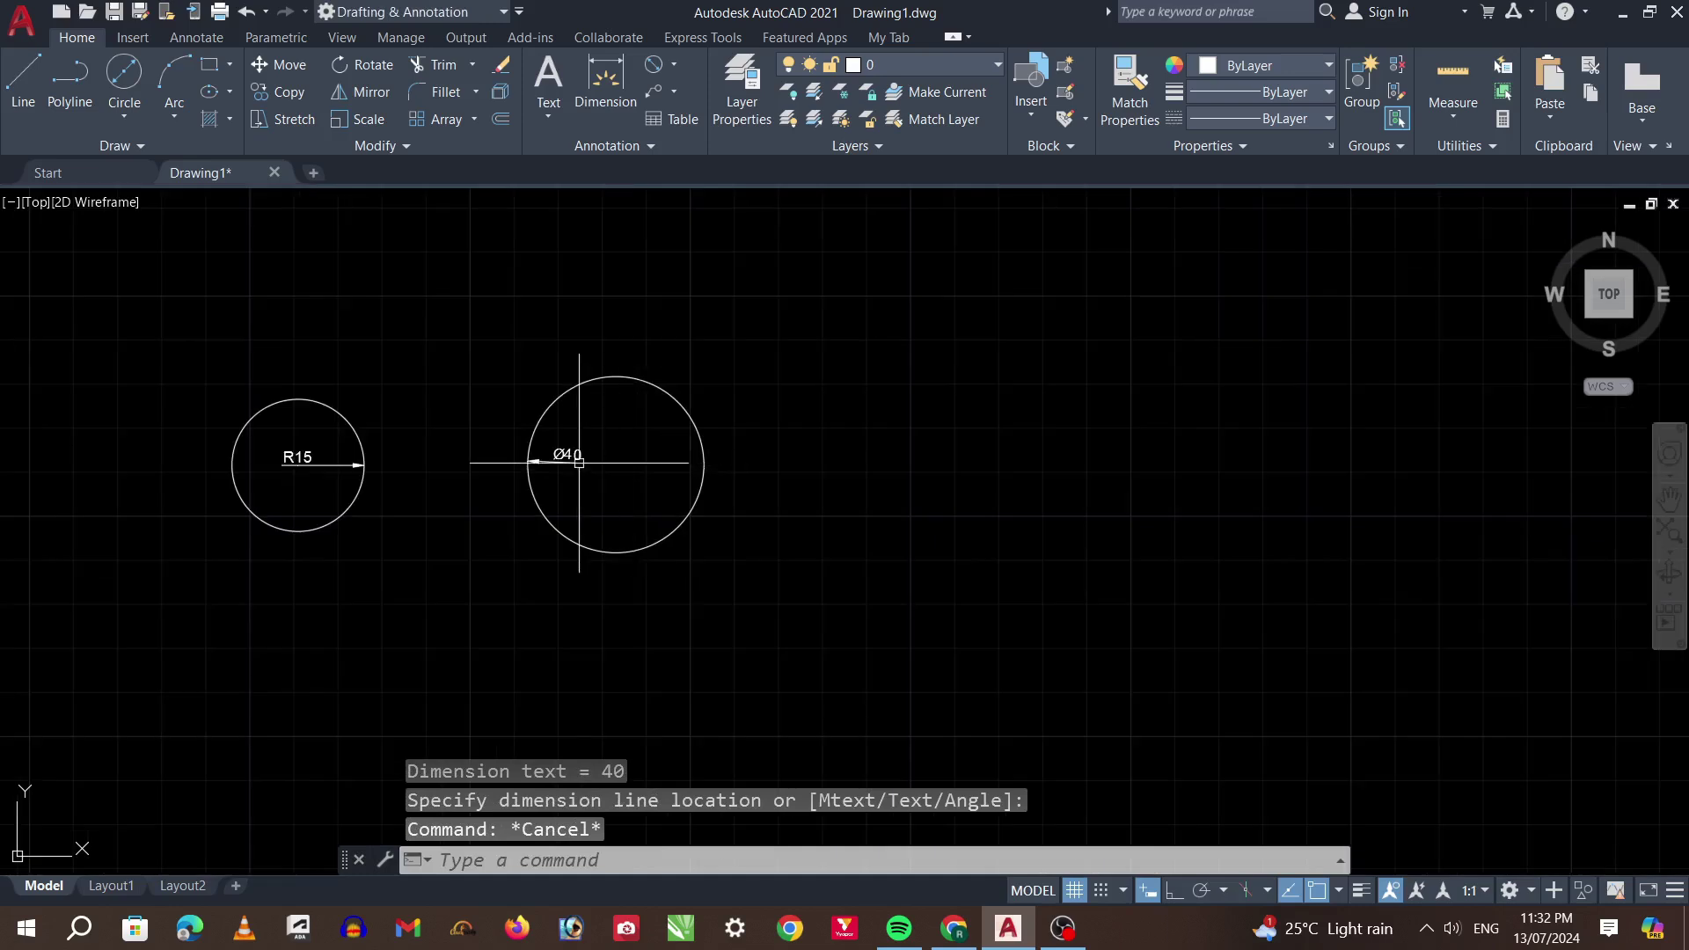
scroll(604, 468, up, 4)
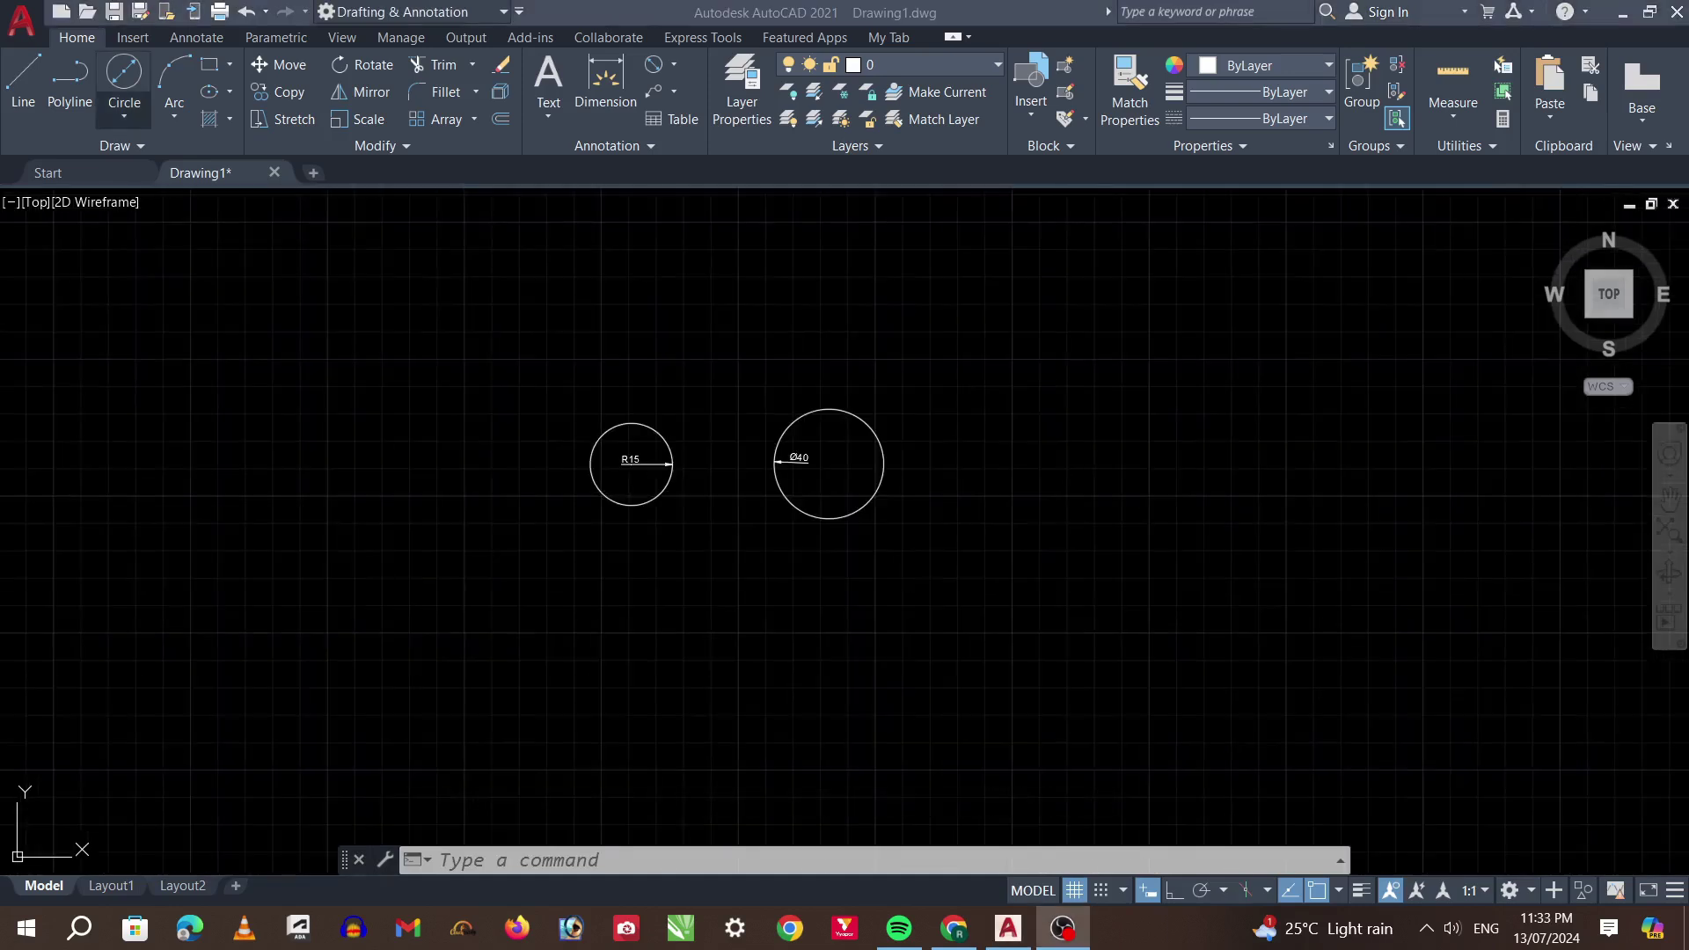
key(alt+Tab)
click(124, 117)
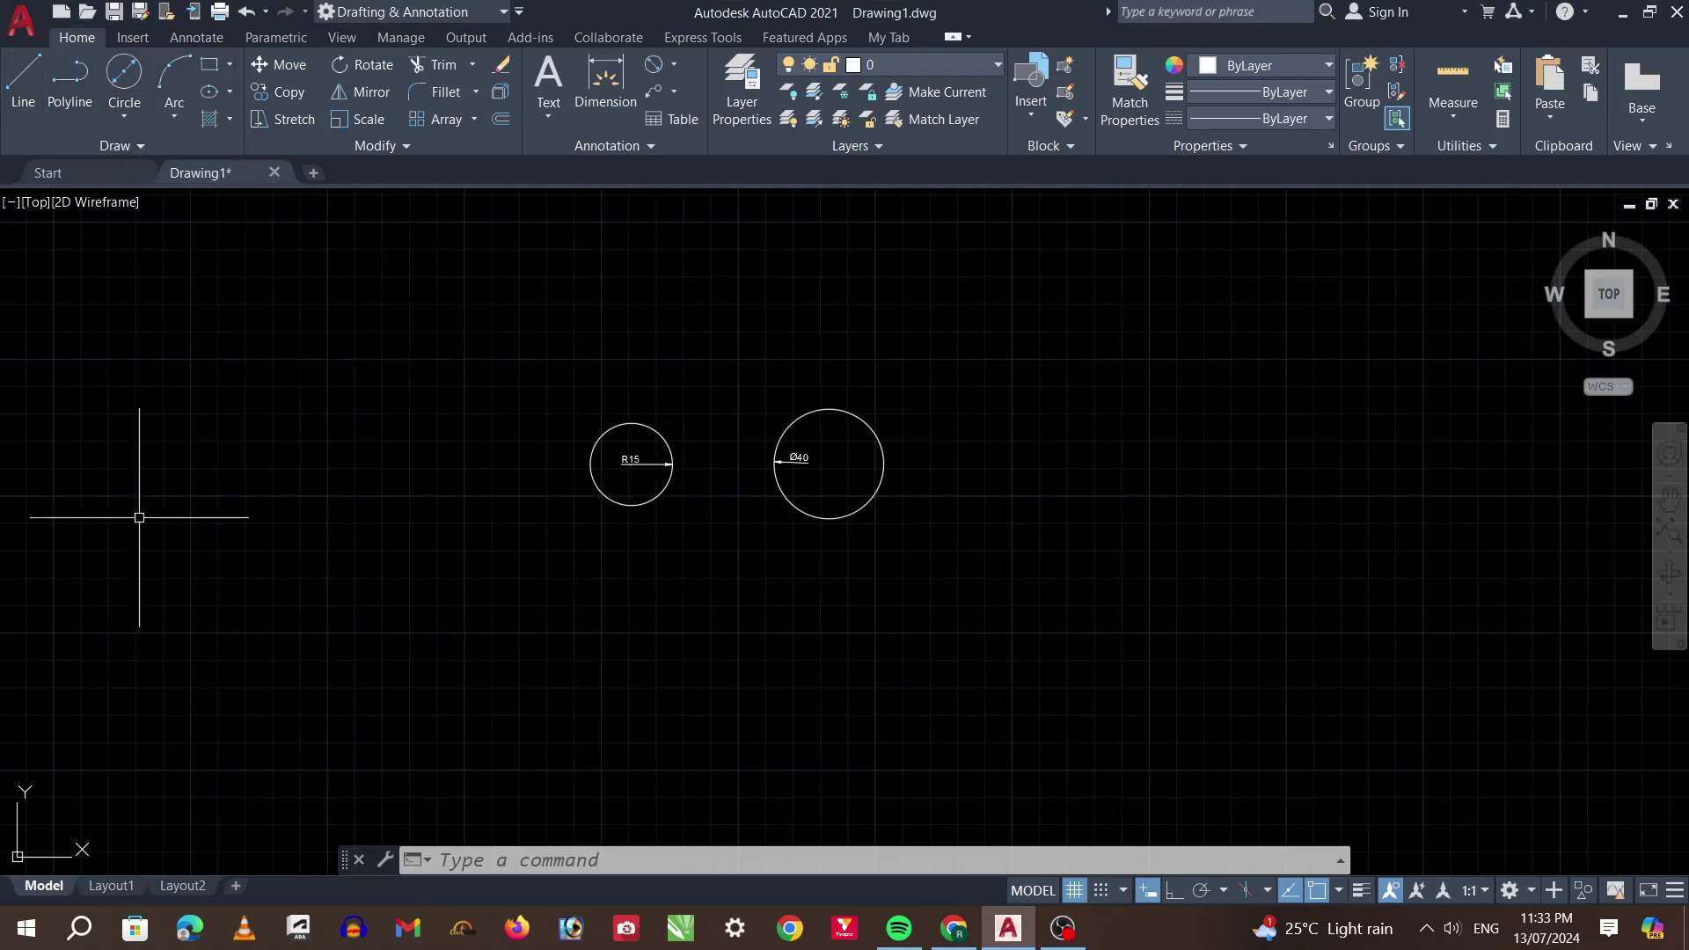
Draw two nearly horizontal line segments below the circles, leaving a gap between them
key(Return)
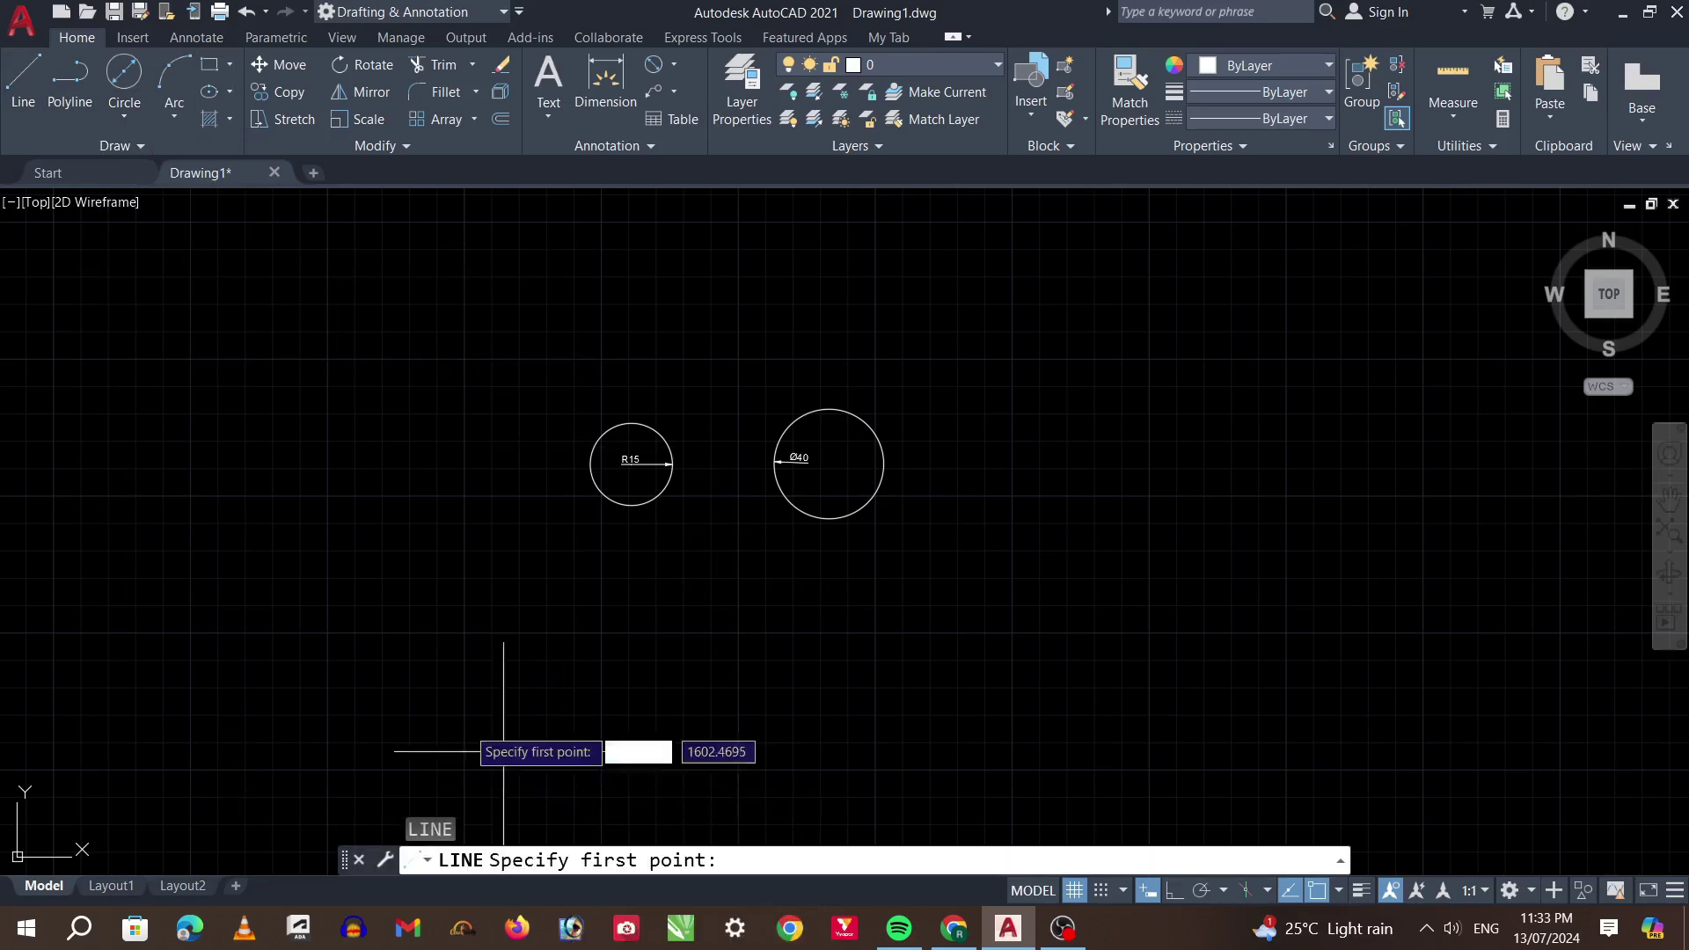
scroll(501, 757, down, 4)
scroll(923, 739, up, 2)
click(652, 603)
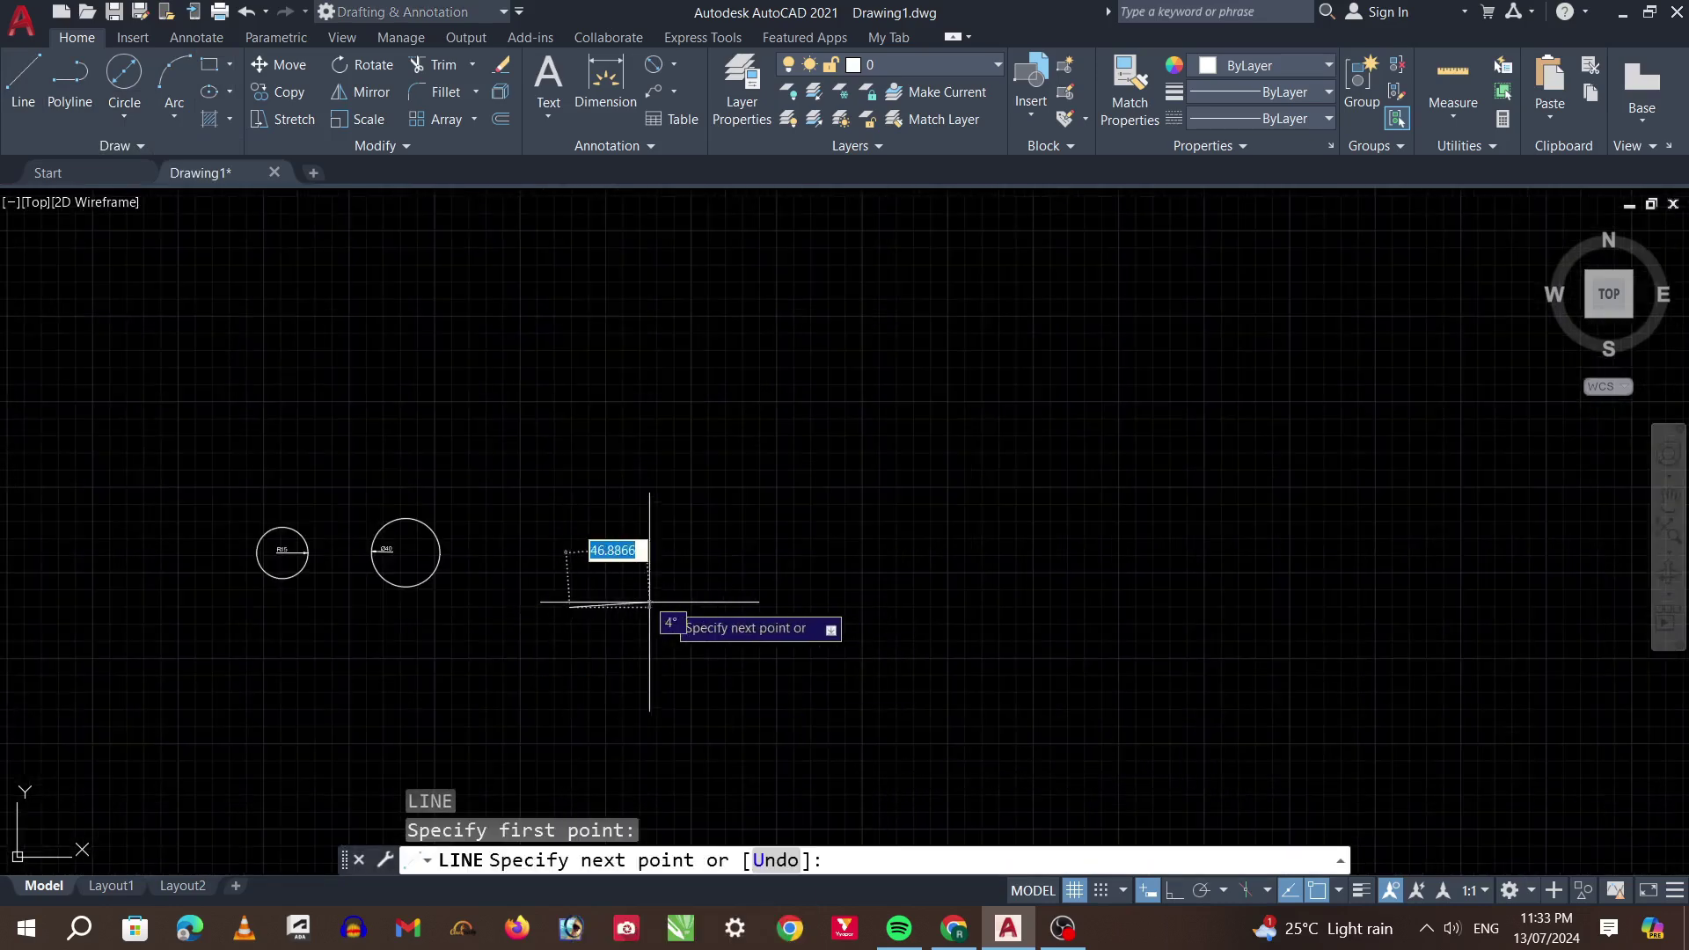
key(Escape)
text(l)
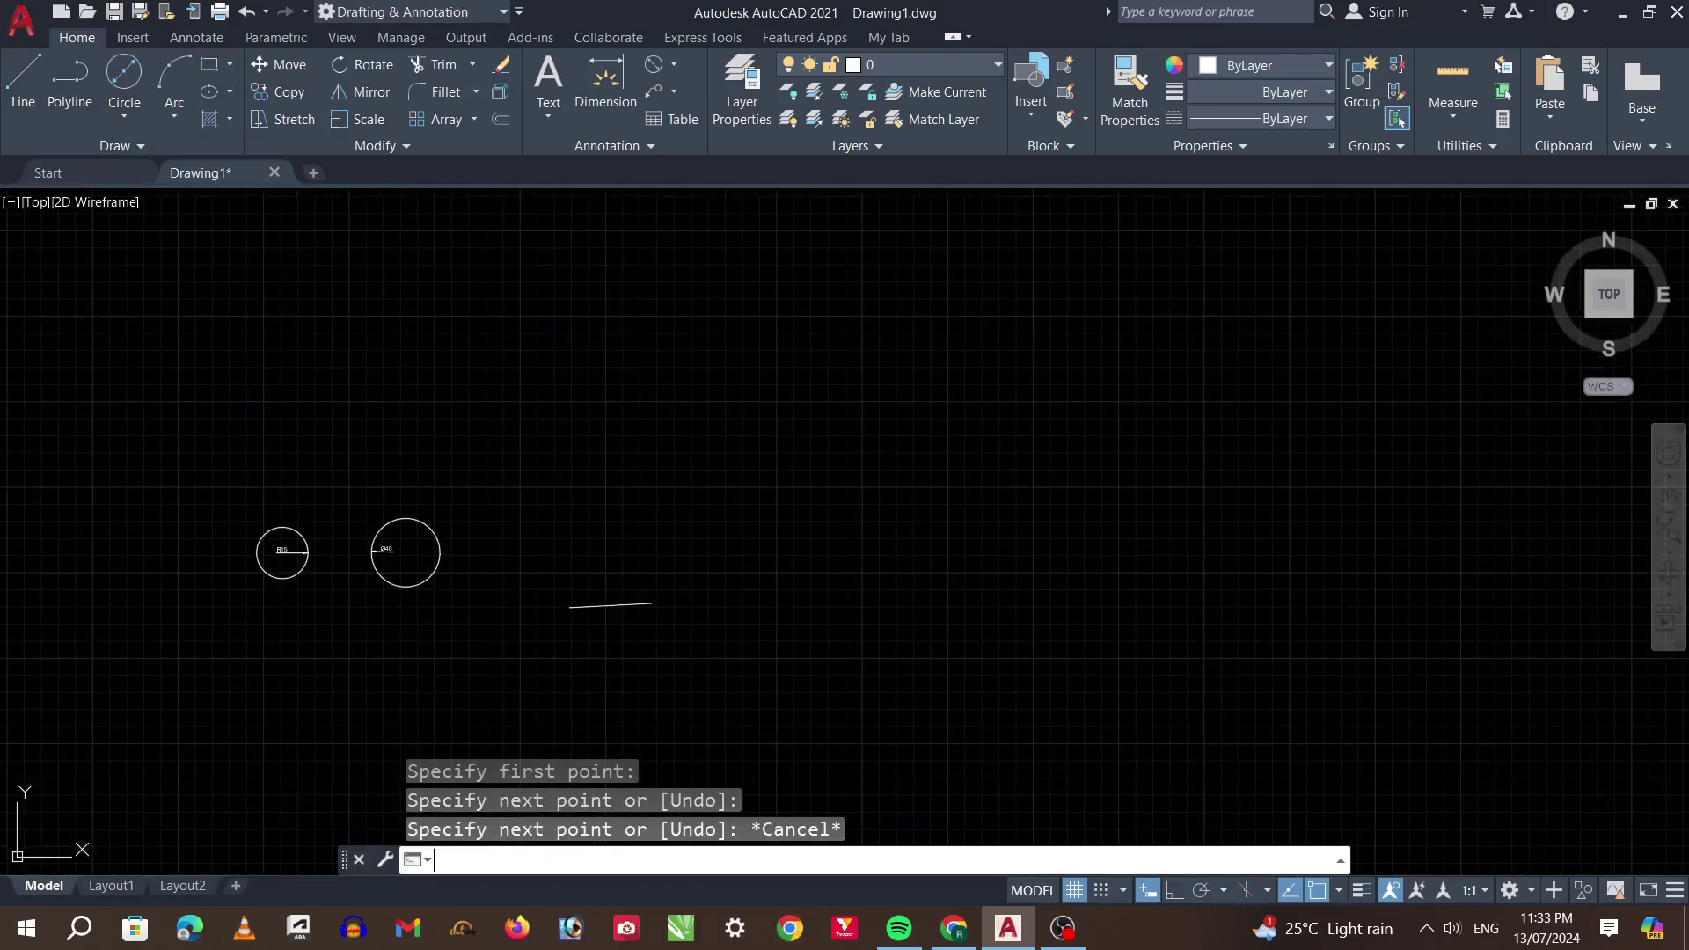
key(Return)
click(869, 599)
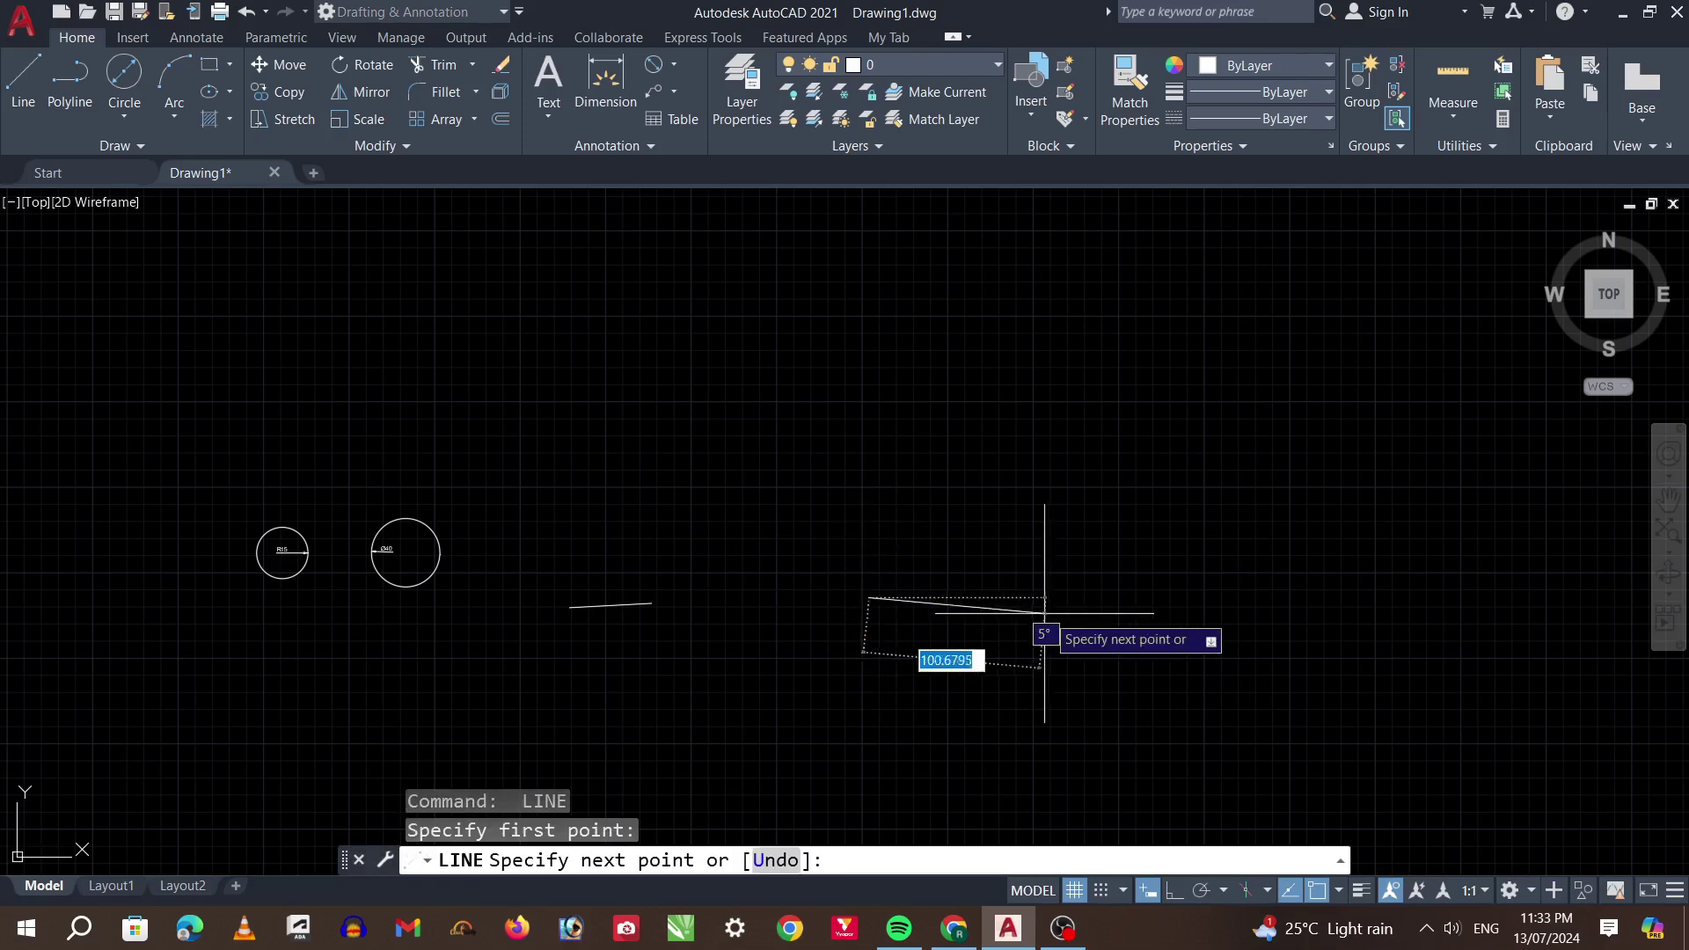
click(1047, 613)
key(Escape)
scroll(627, 562, up, 4)
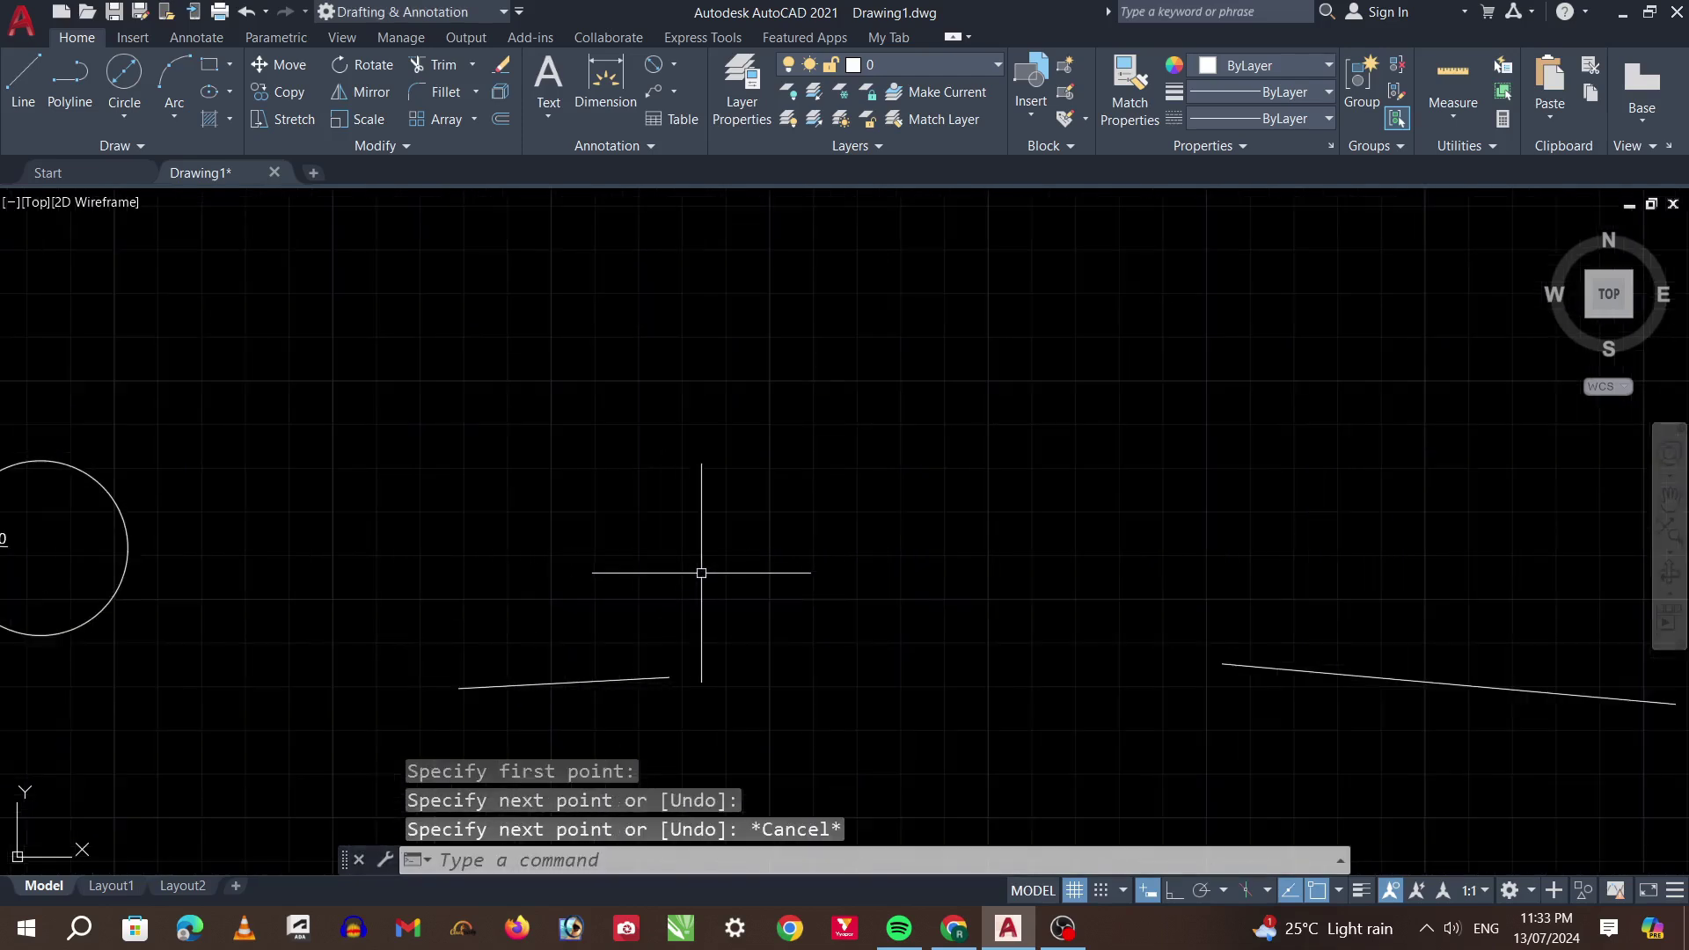
scroll(524, 589, down, 2)
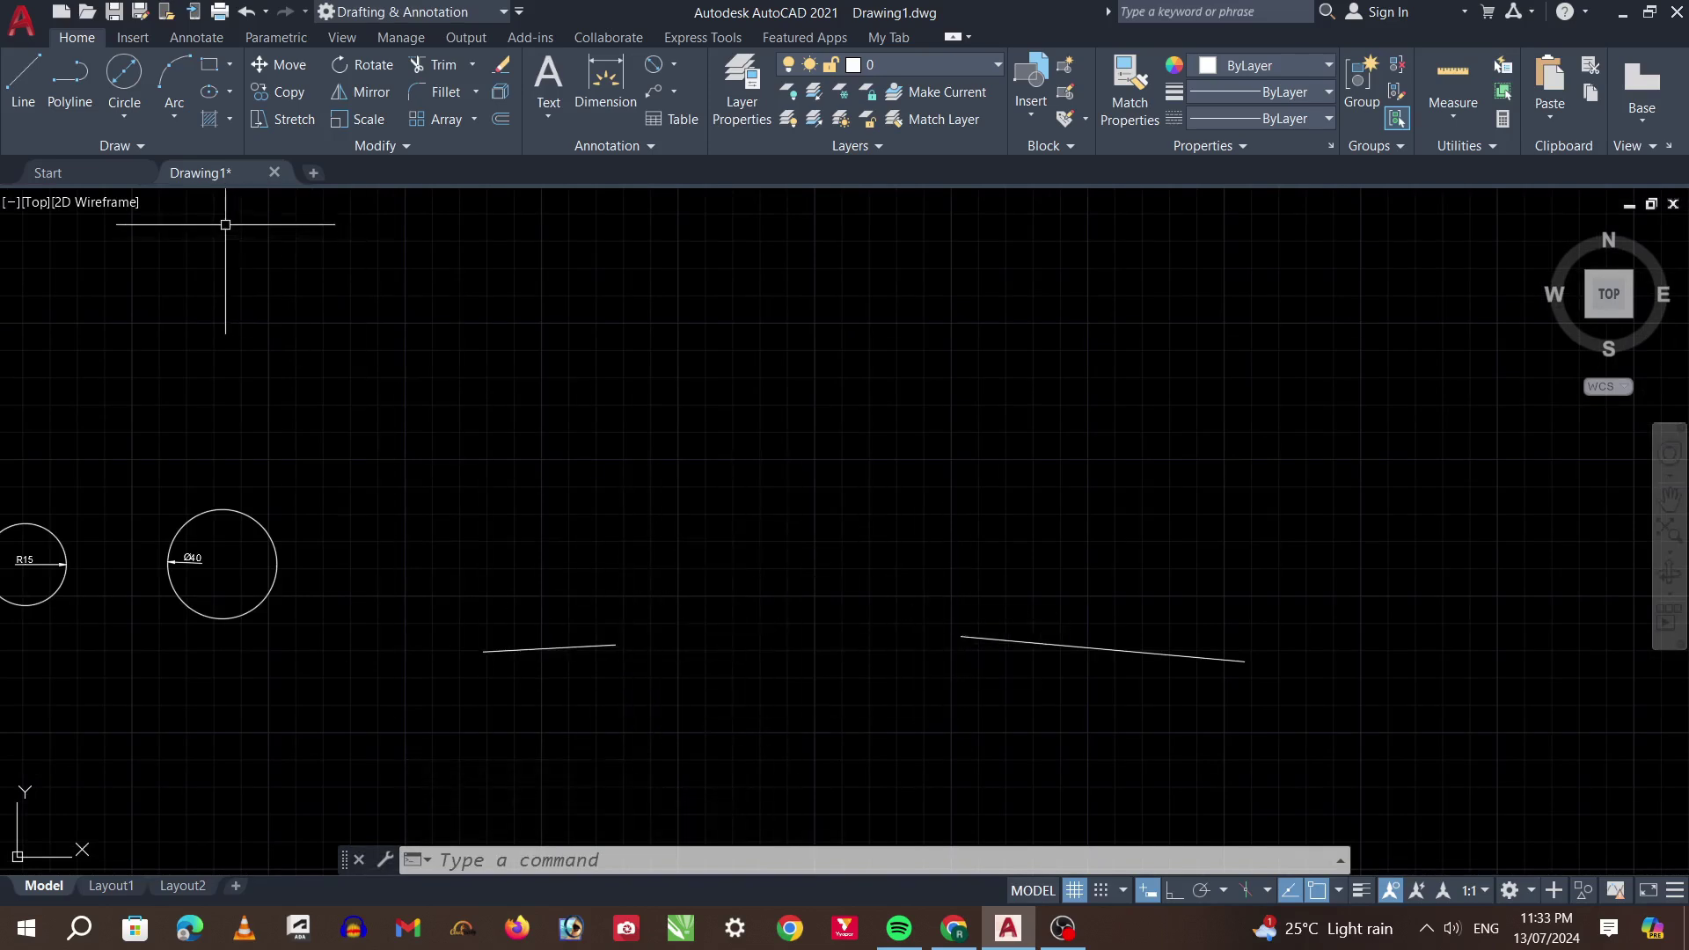
Draw a 2-Point circle from the left line's inner end to the right line's inner end
click(124, 112)
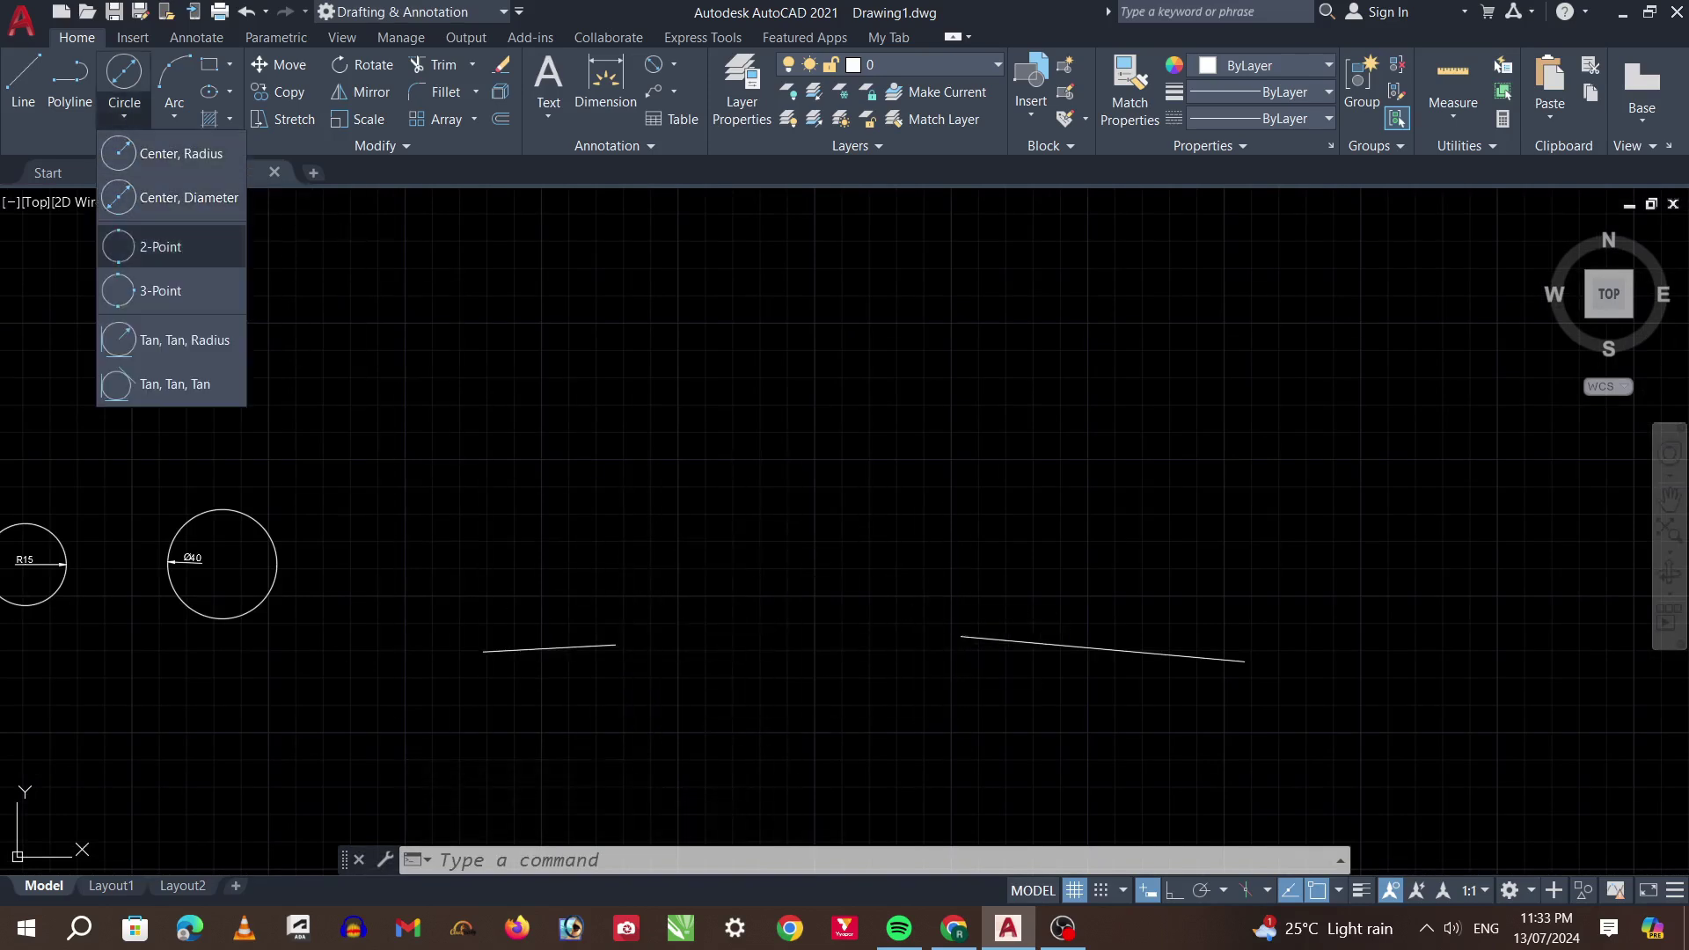
click(161, 246)
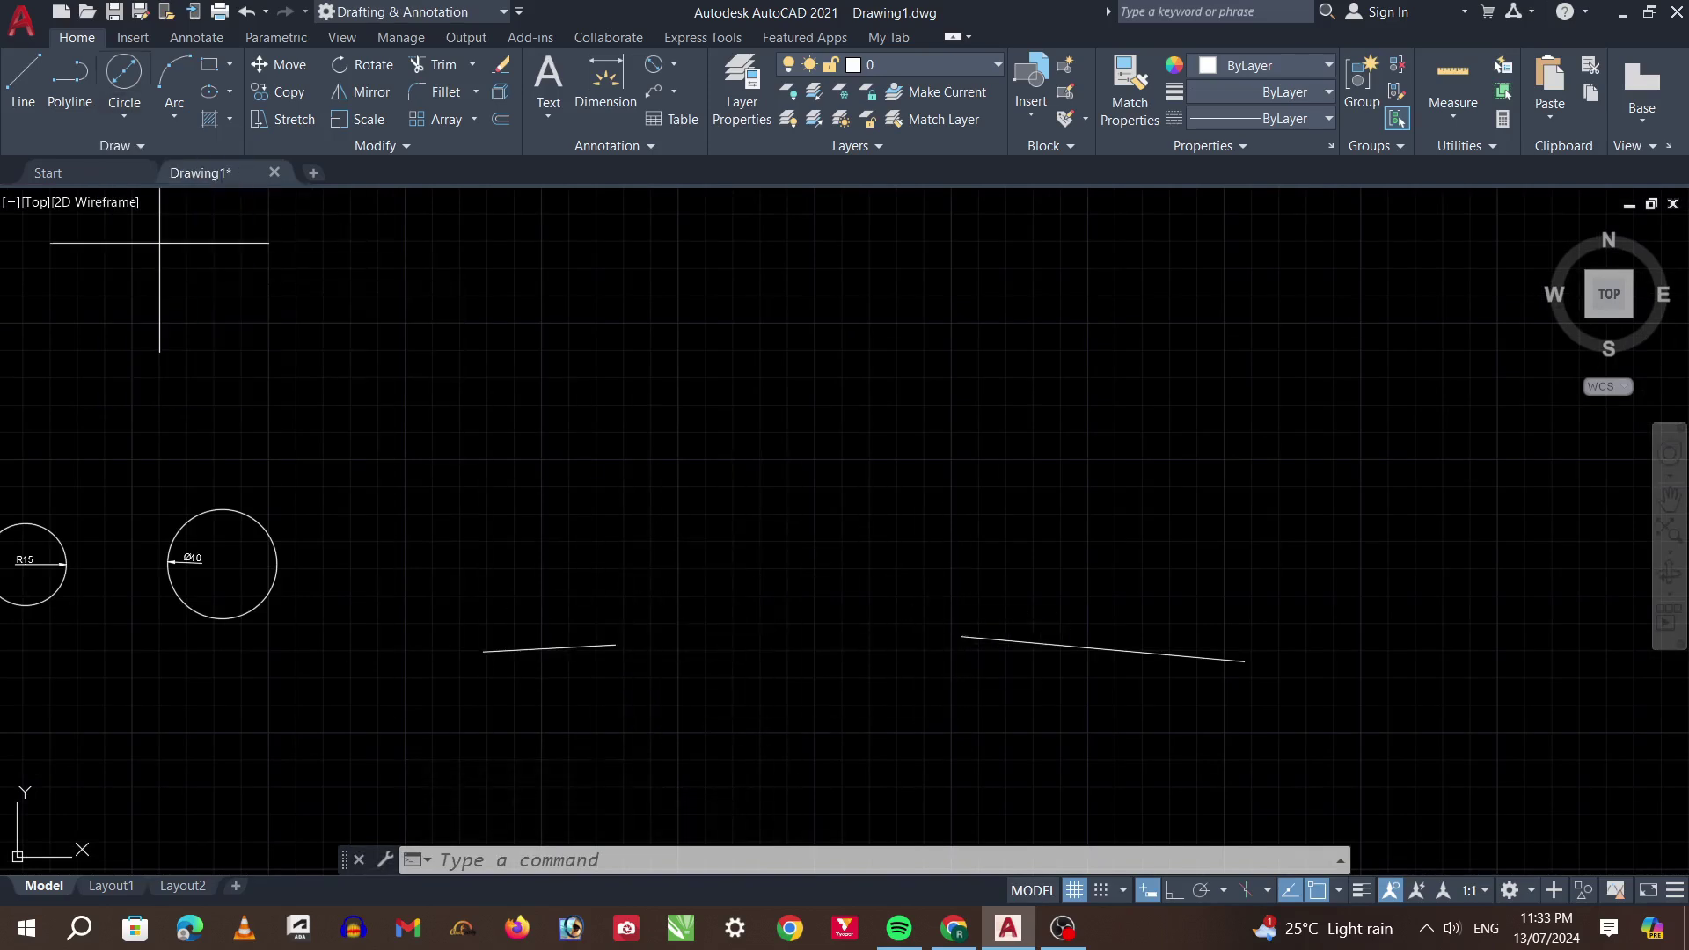
click(617, 644)
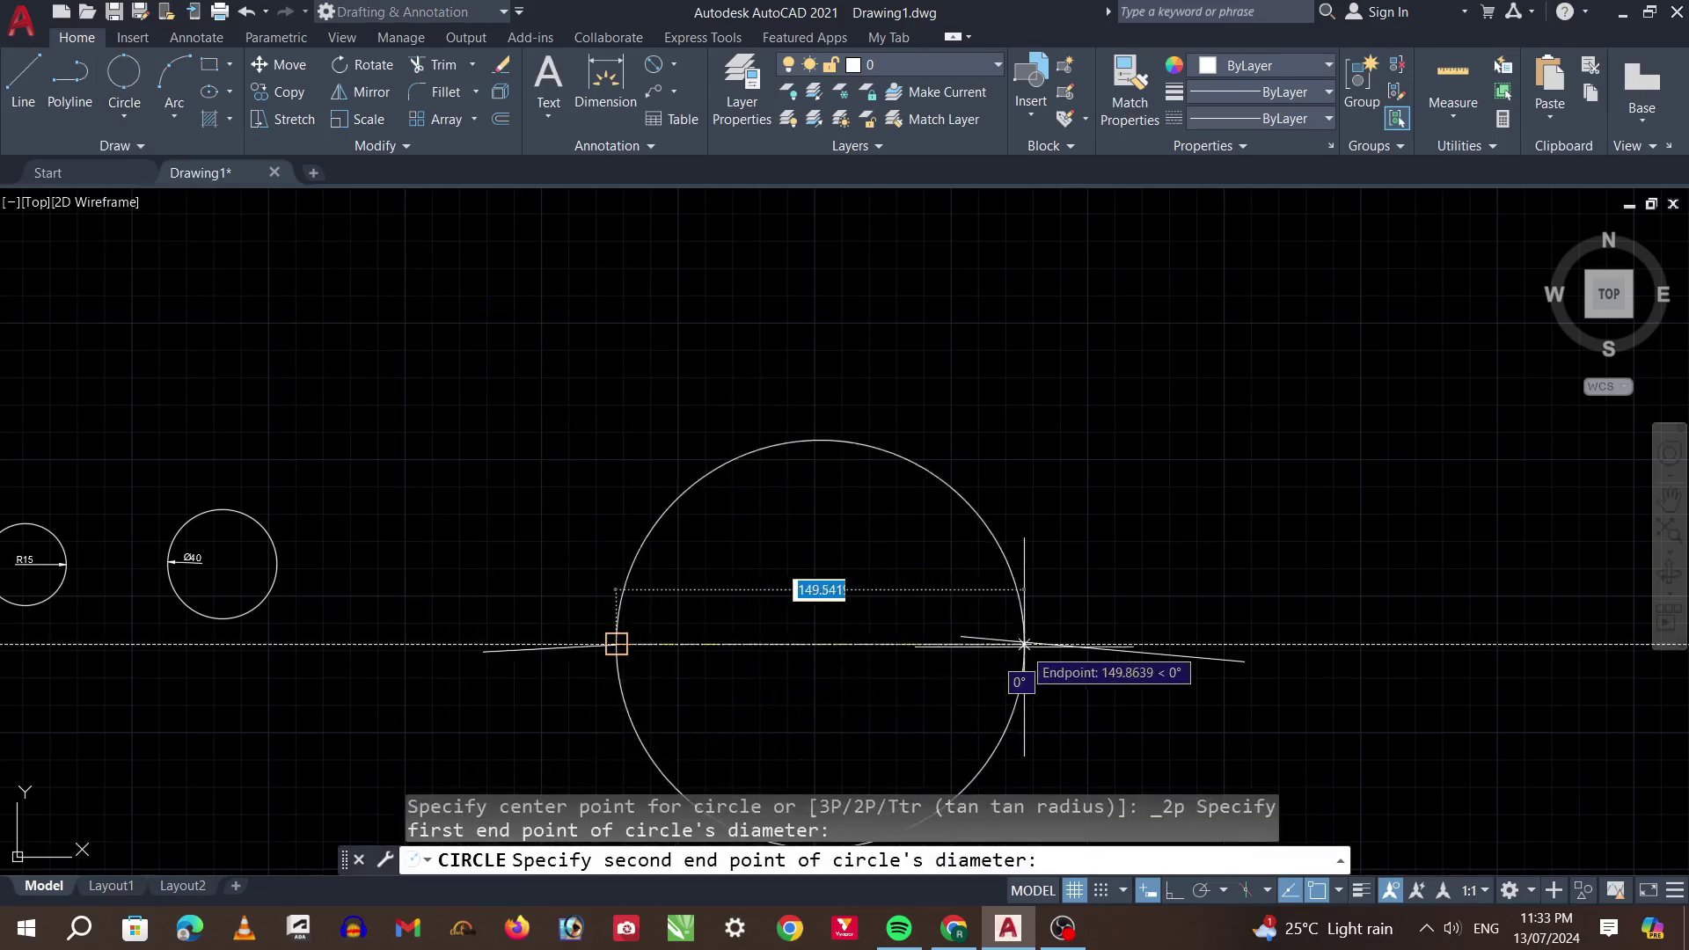
click(959, 642)
key(Escape)
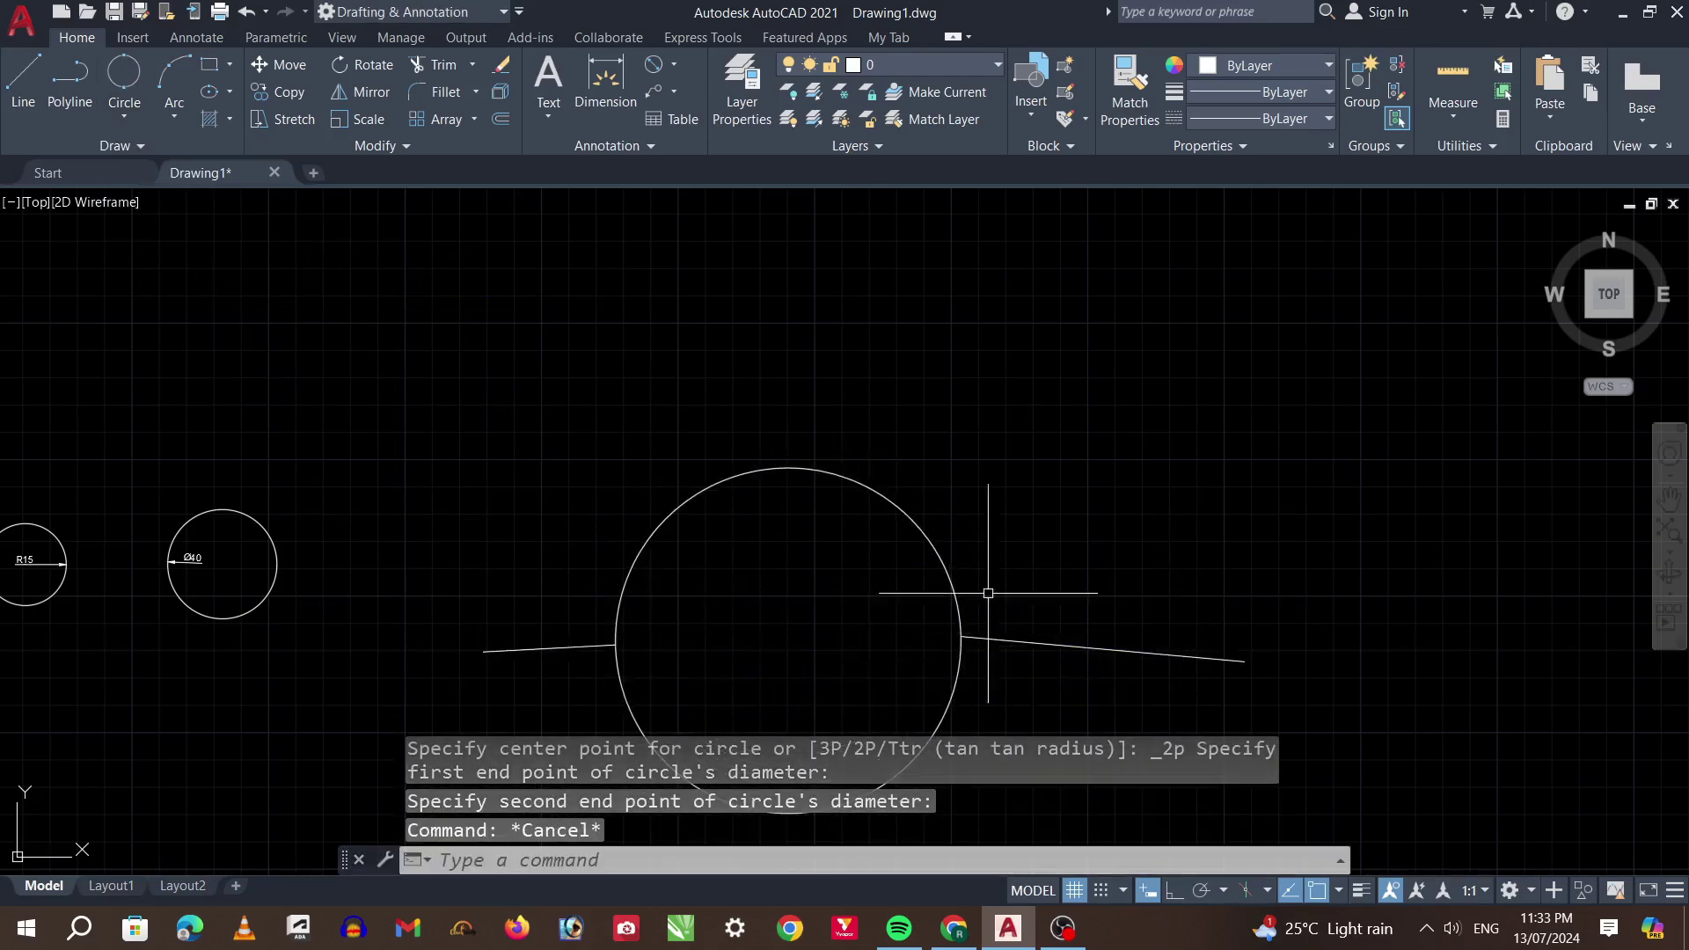
scroll(814, 604, down, 4)
scroll(816, 636, up, 4)
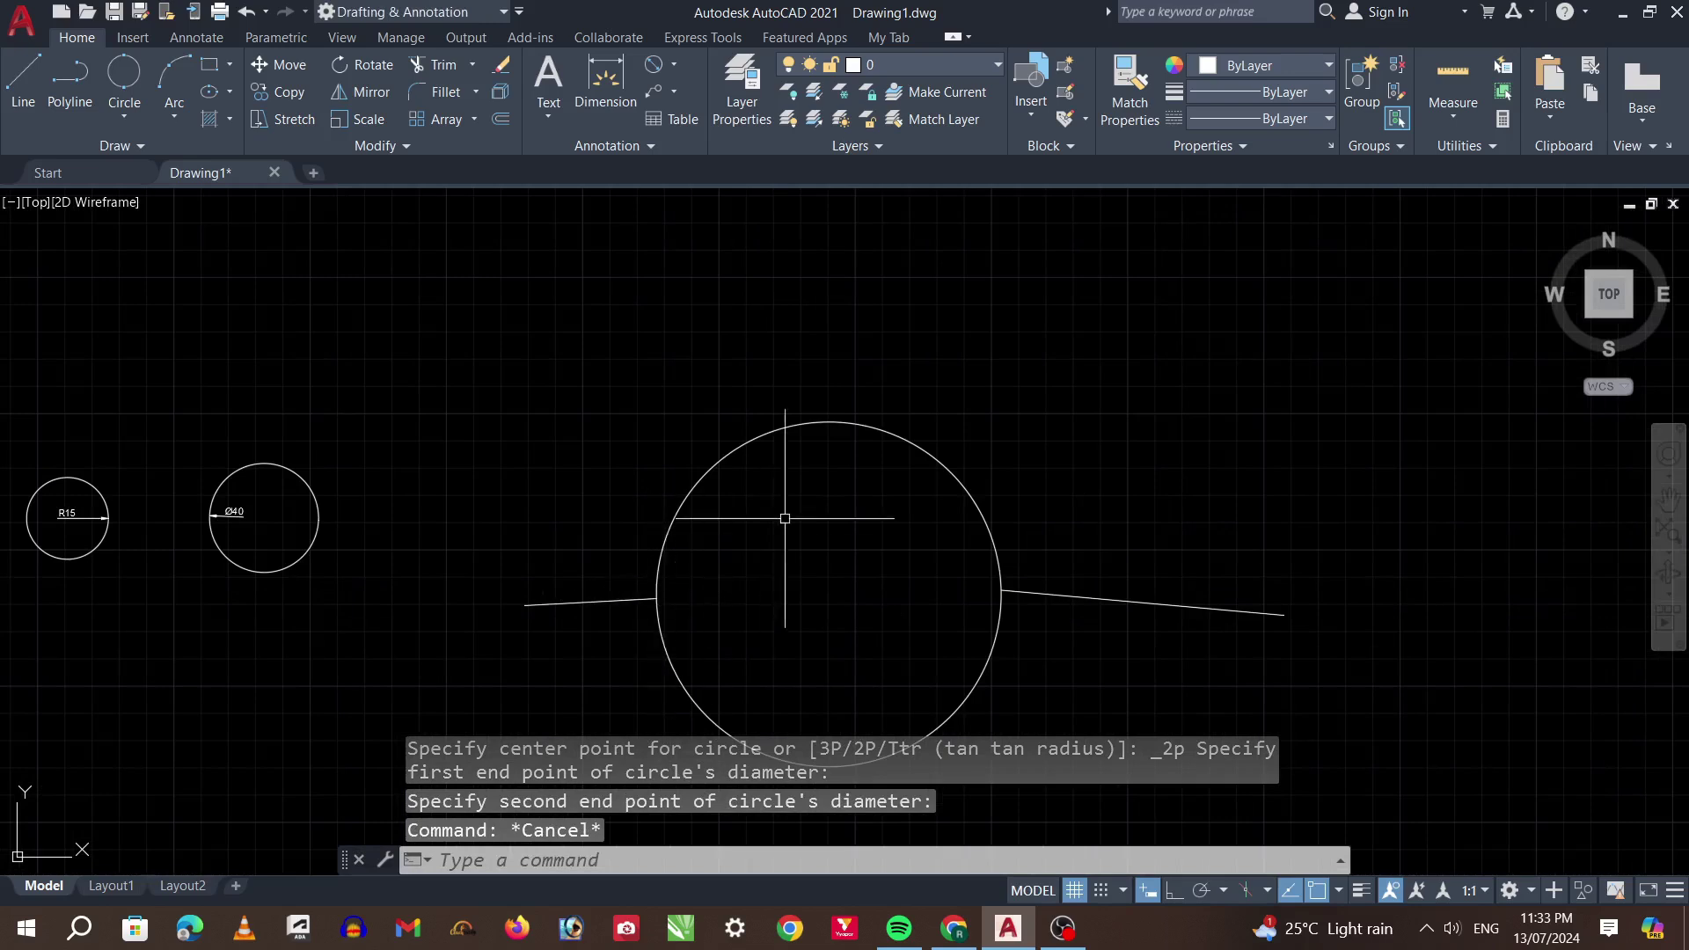
scroll(955, 599, down, 2)
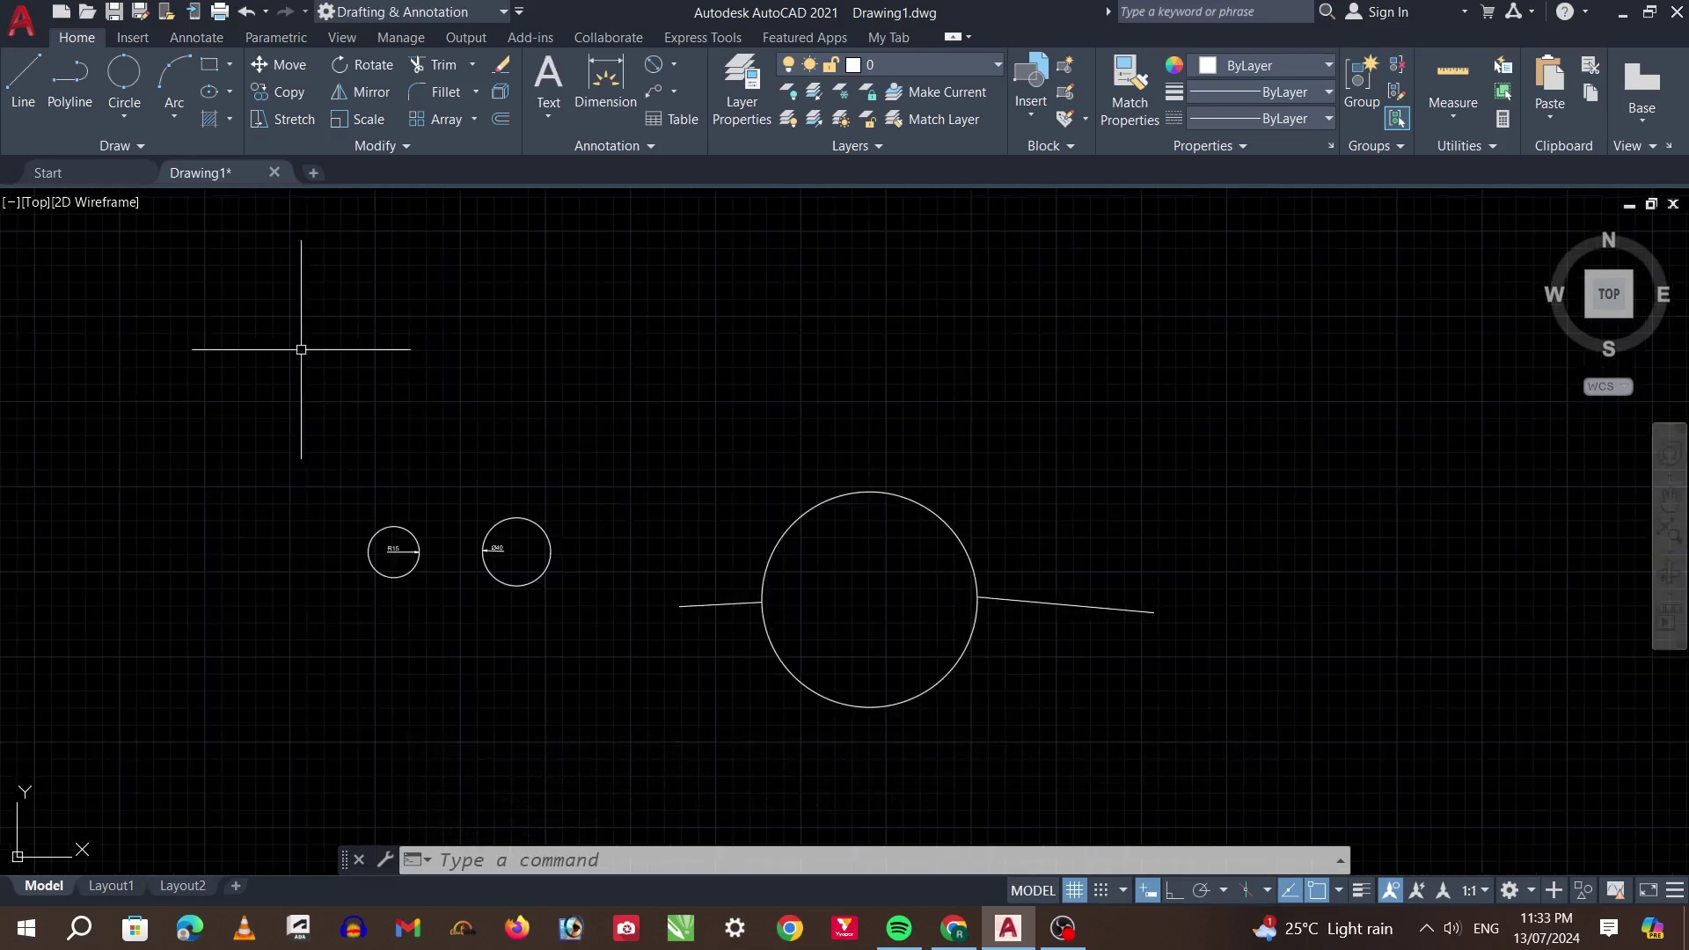
Draw two short horizontal lines side by side with a gap between them
click(124, 110)
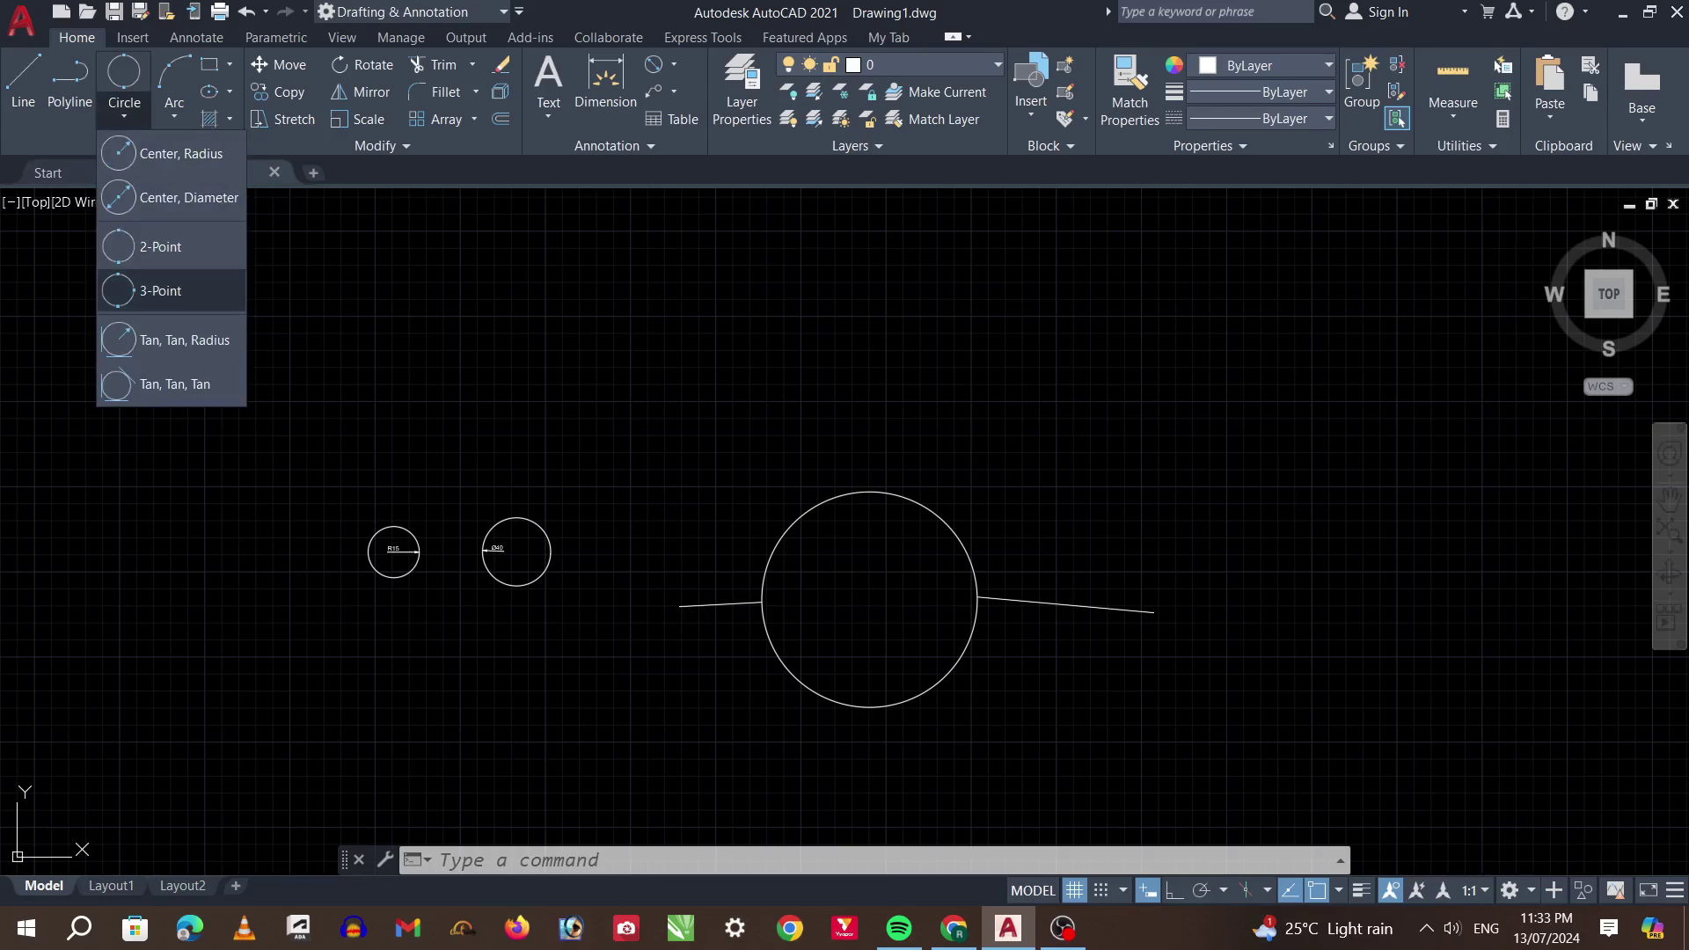
scroll(80, 472, down, 6)
scroll(264, 407, up, 2)
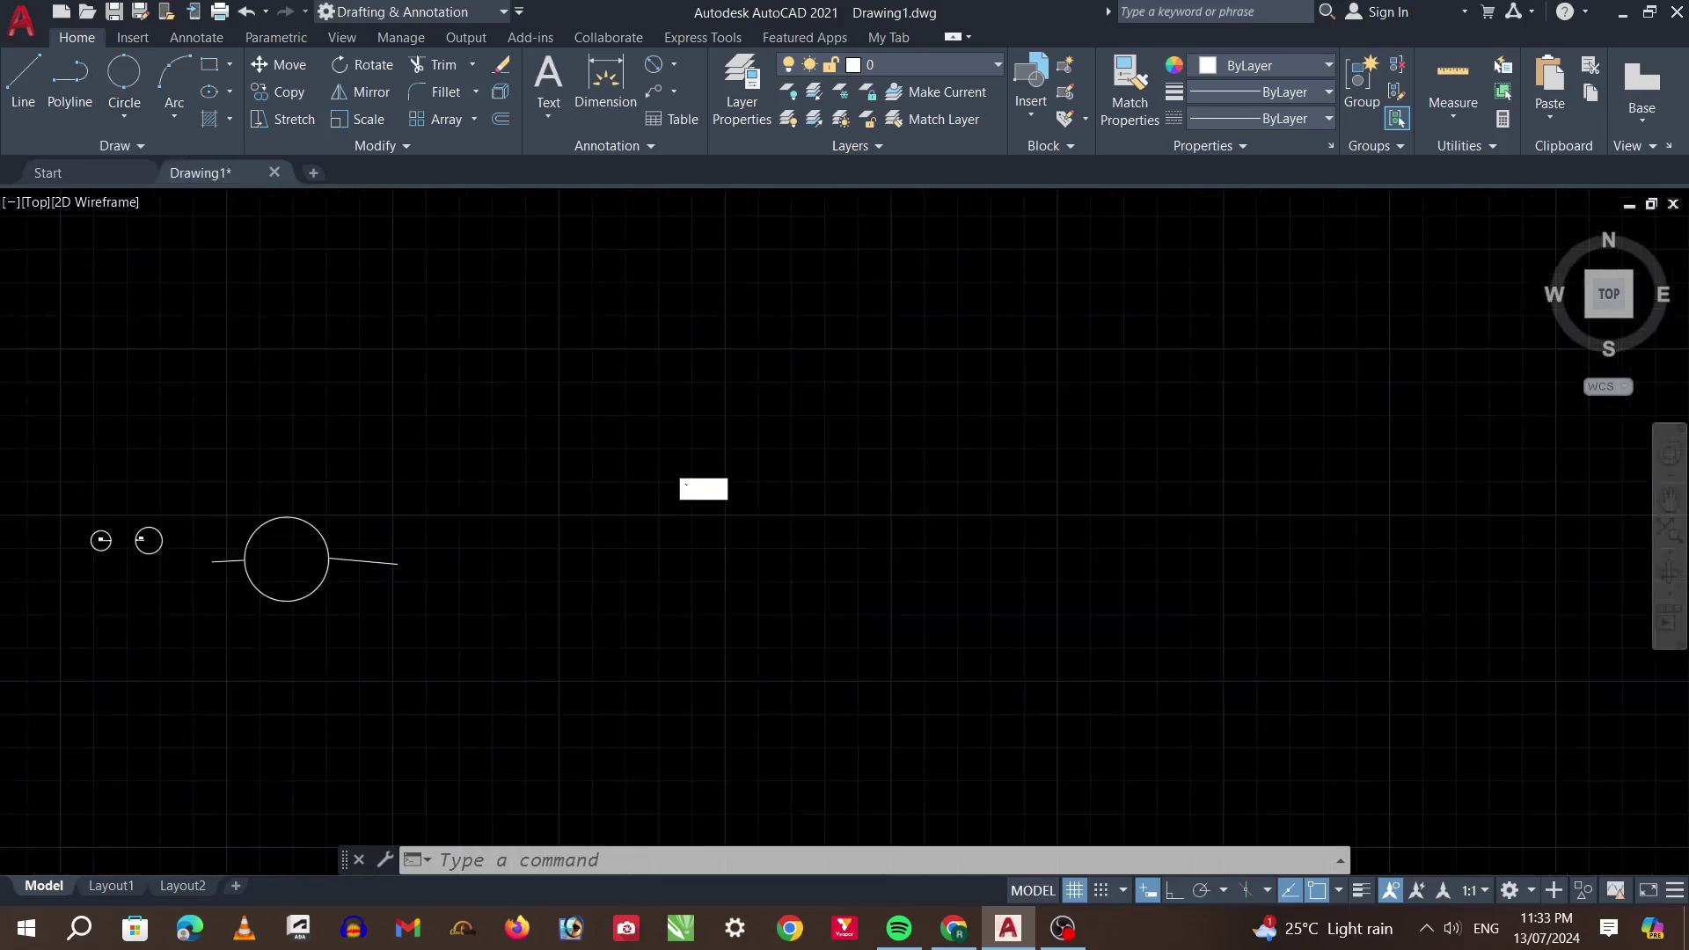
scroll(275, 411, up, 4)
key(Escape)
key(Escape)
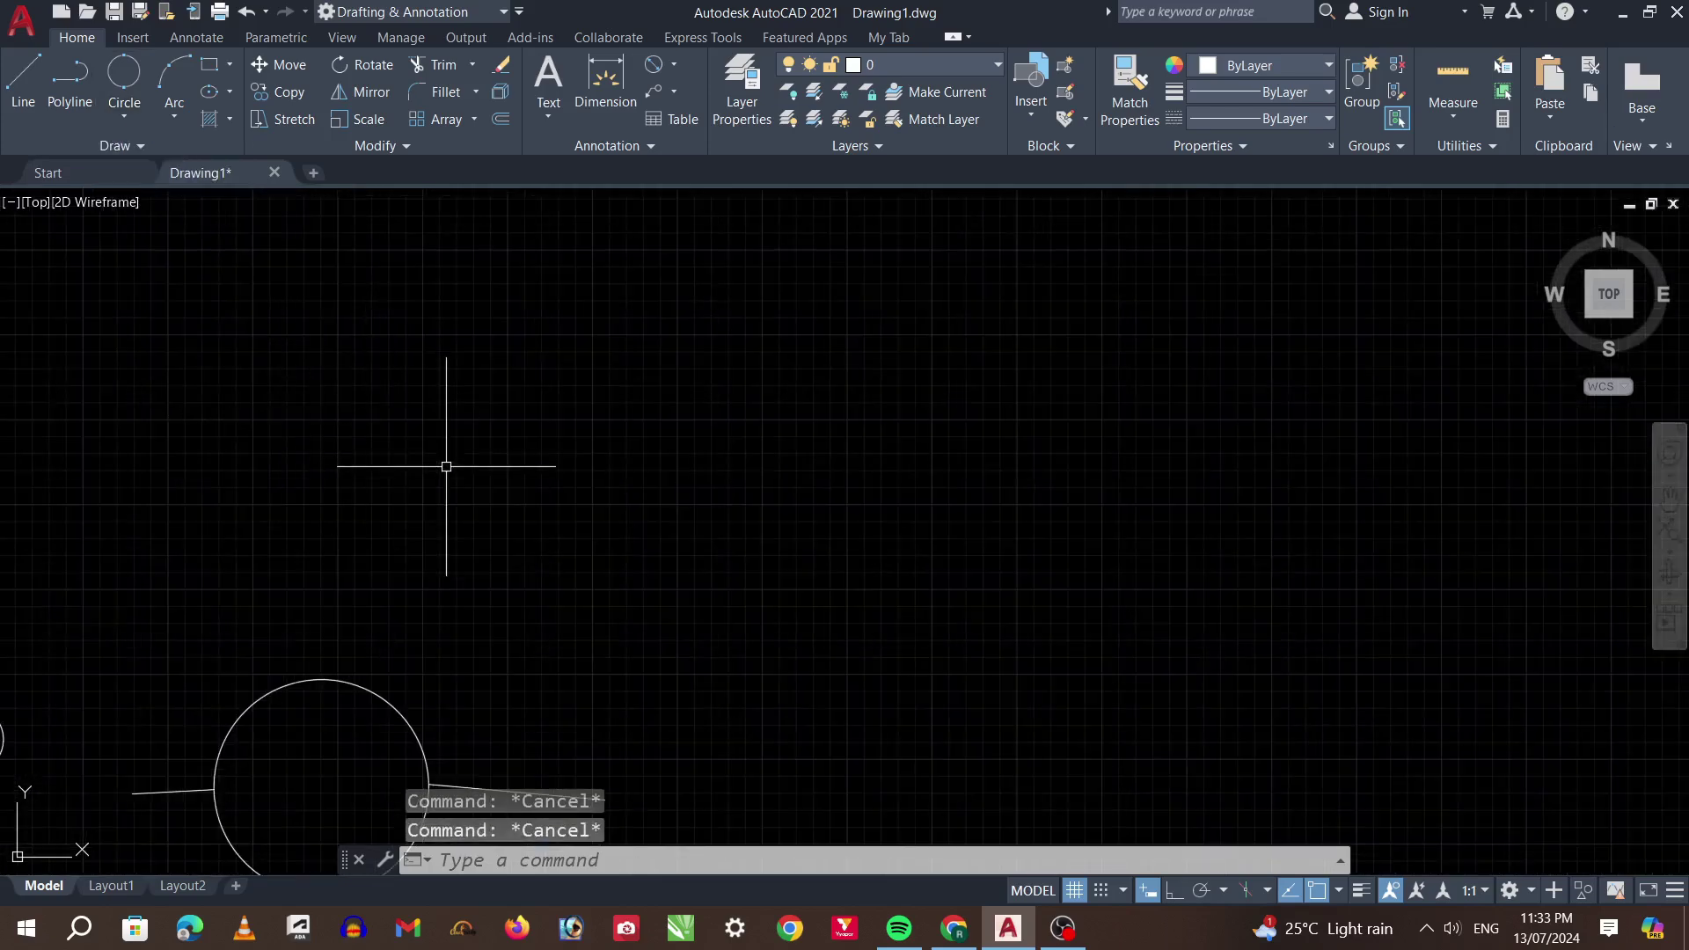
text(l)
key(Return)
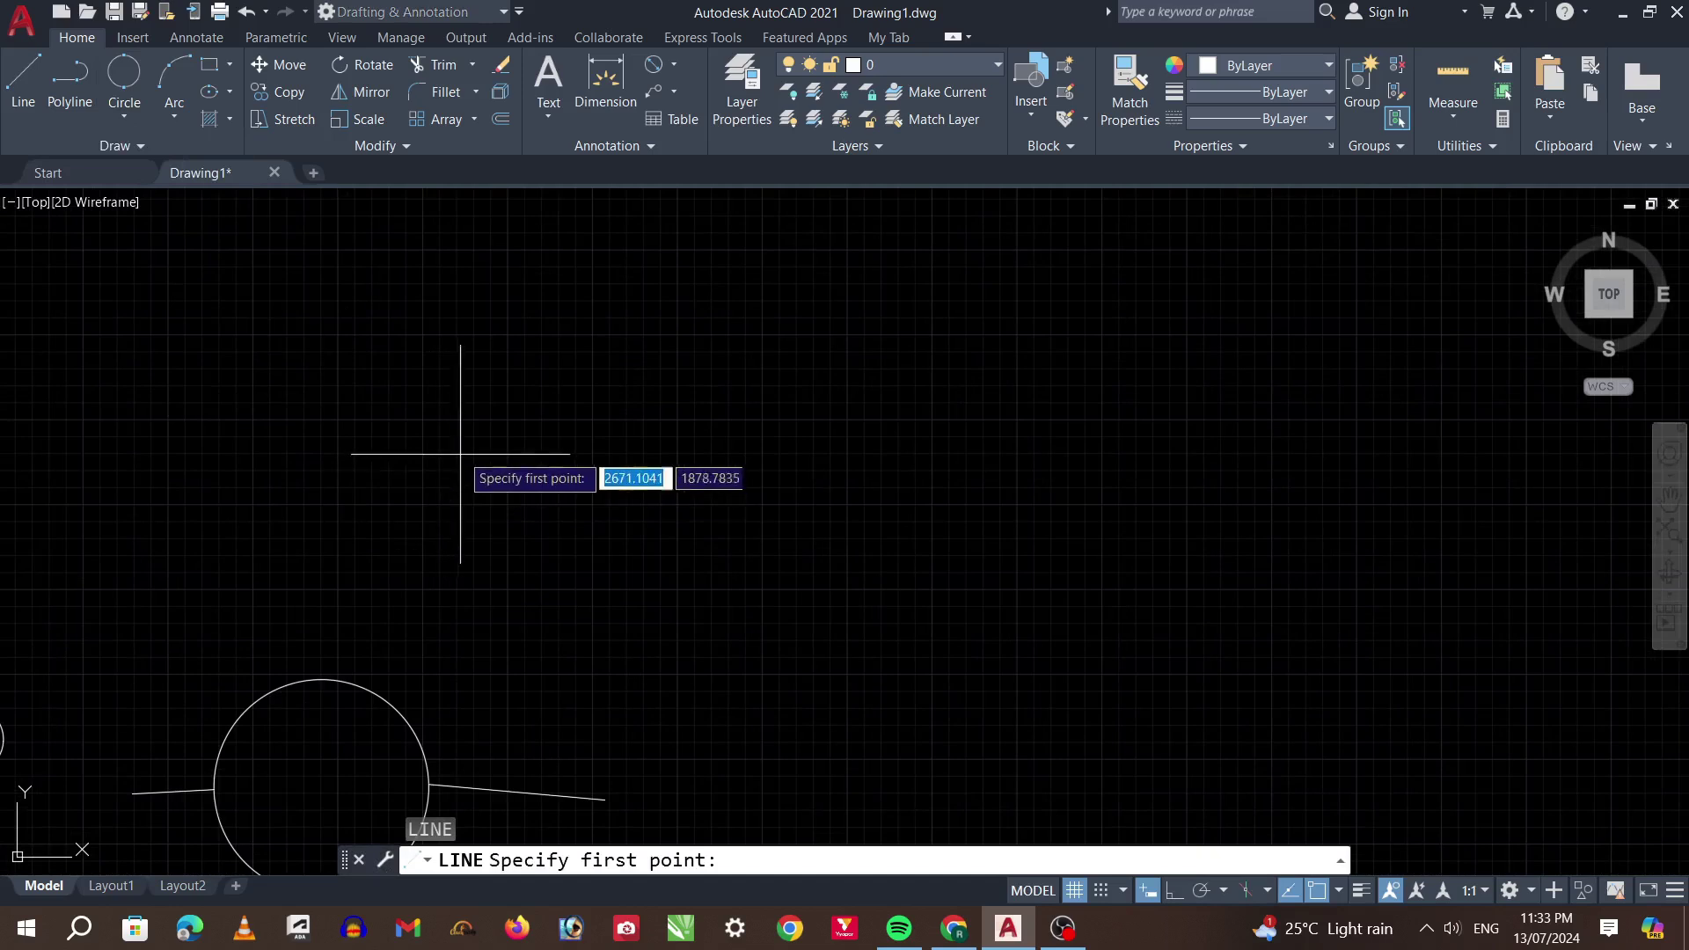
click(630, 438)
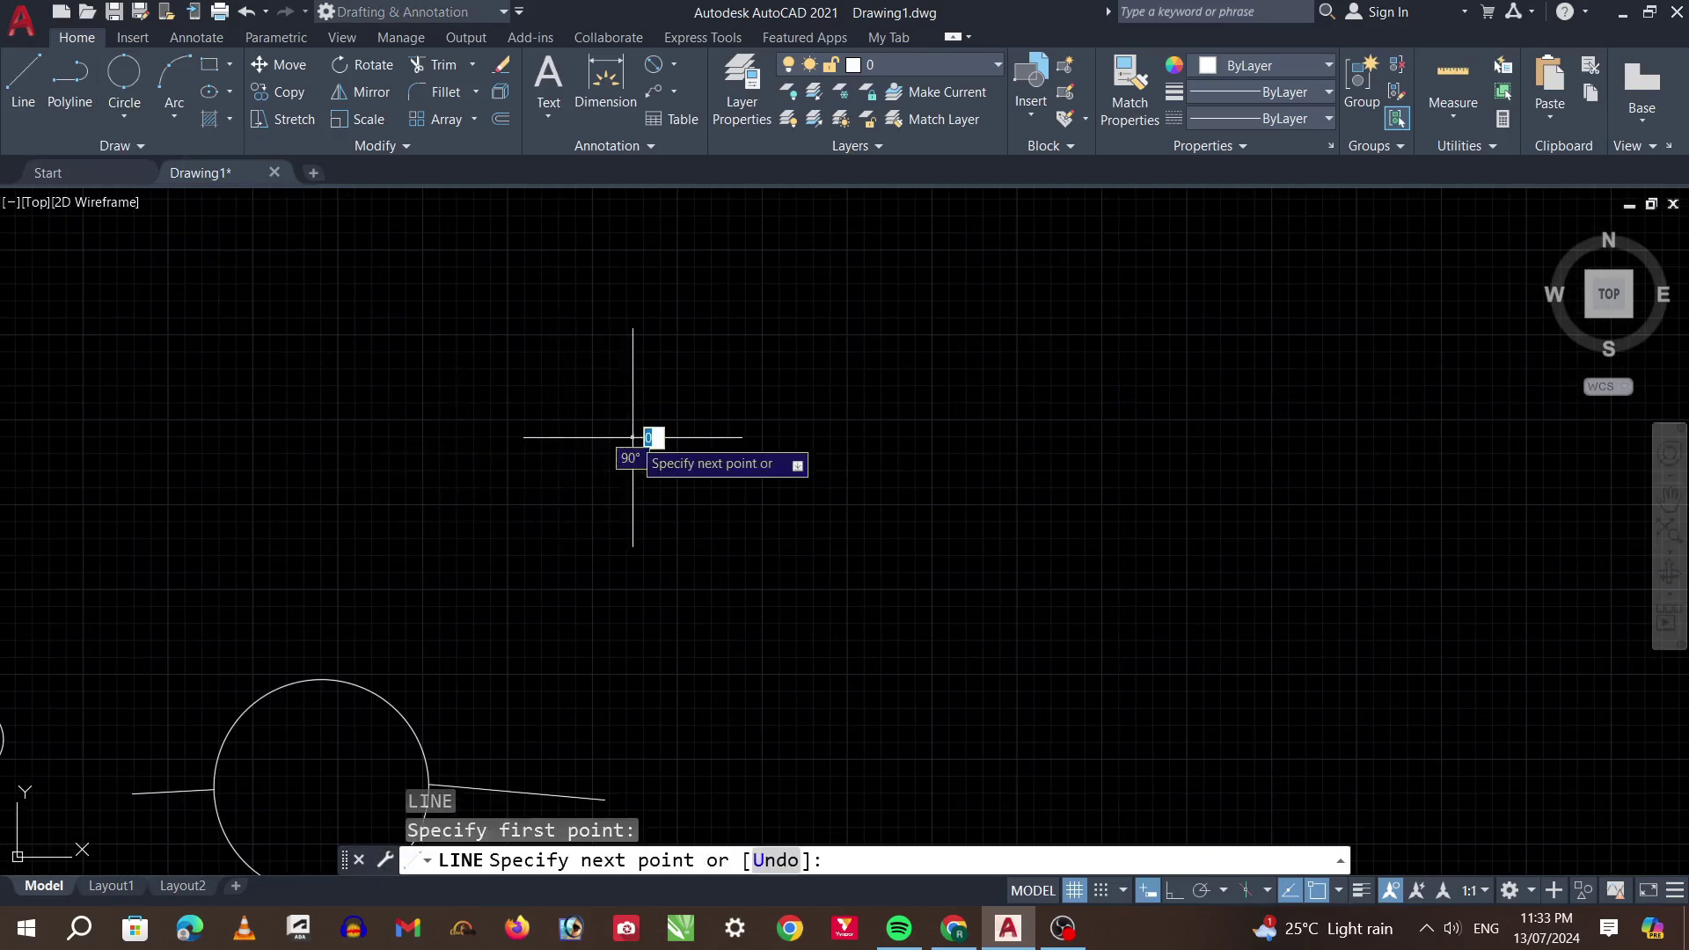
click(753, 438)
key(Return)
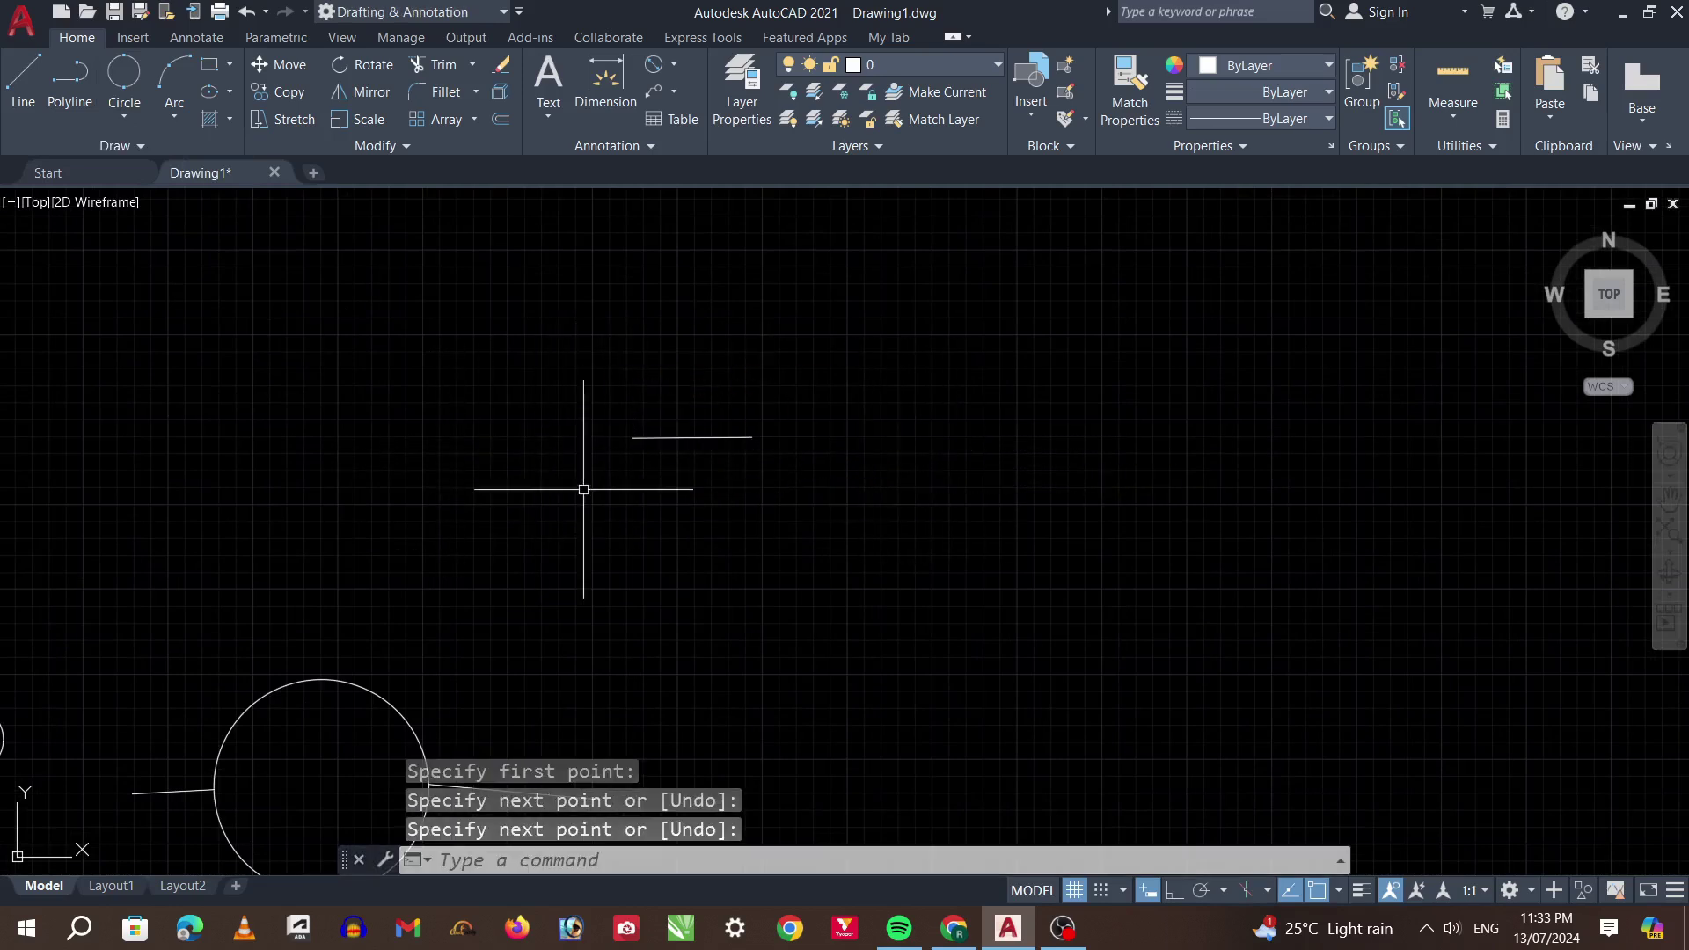
key(Return)
click(1034, 427)
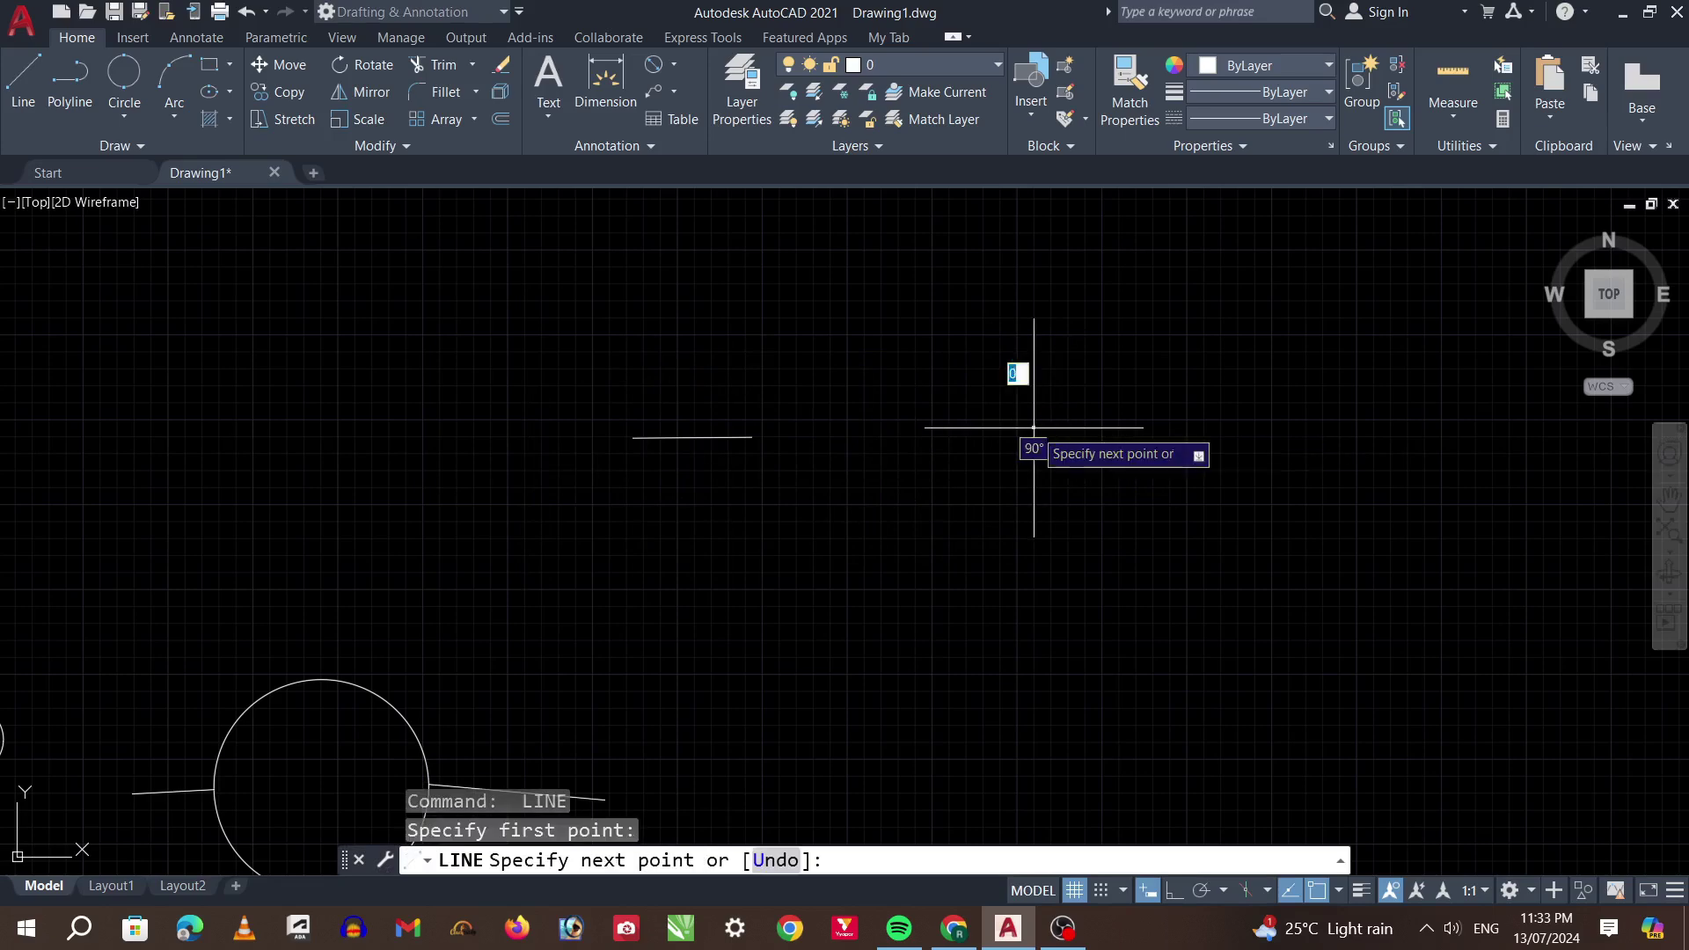
click(1197, 428)
key(Return)
Draw a vertical line above the gap between the horizontal lines
scroll(818, 601, down, 3)
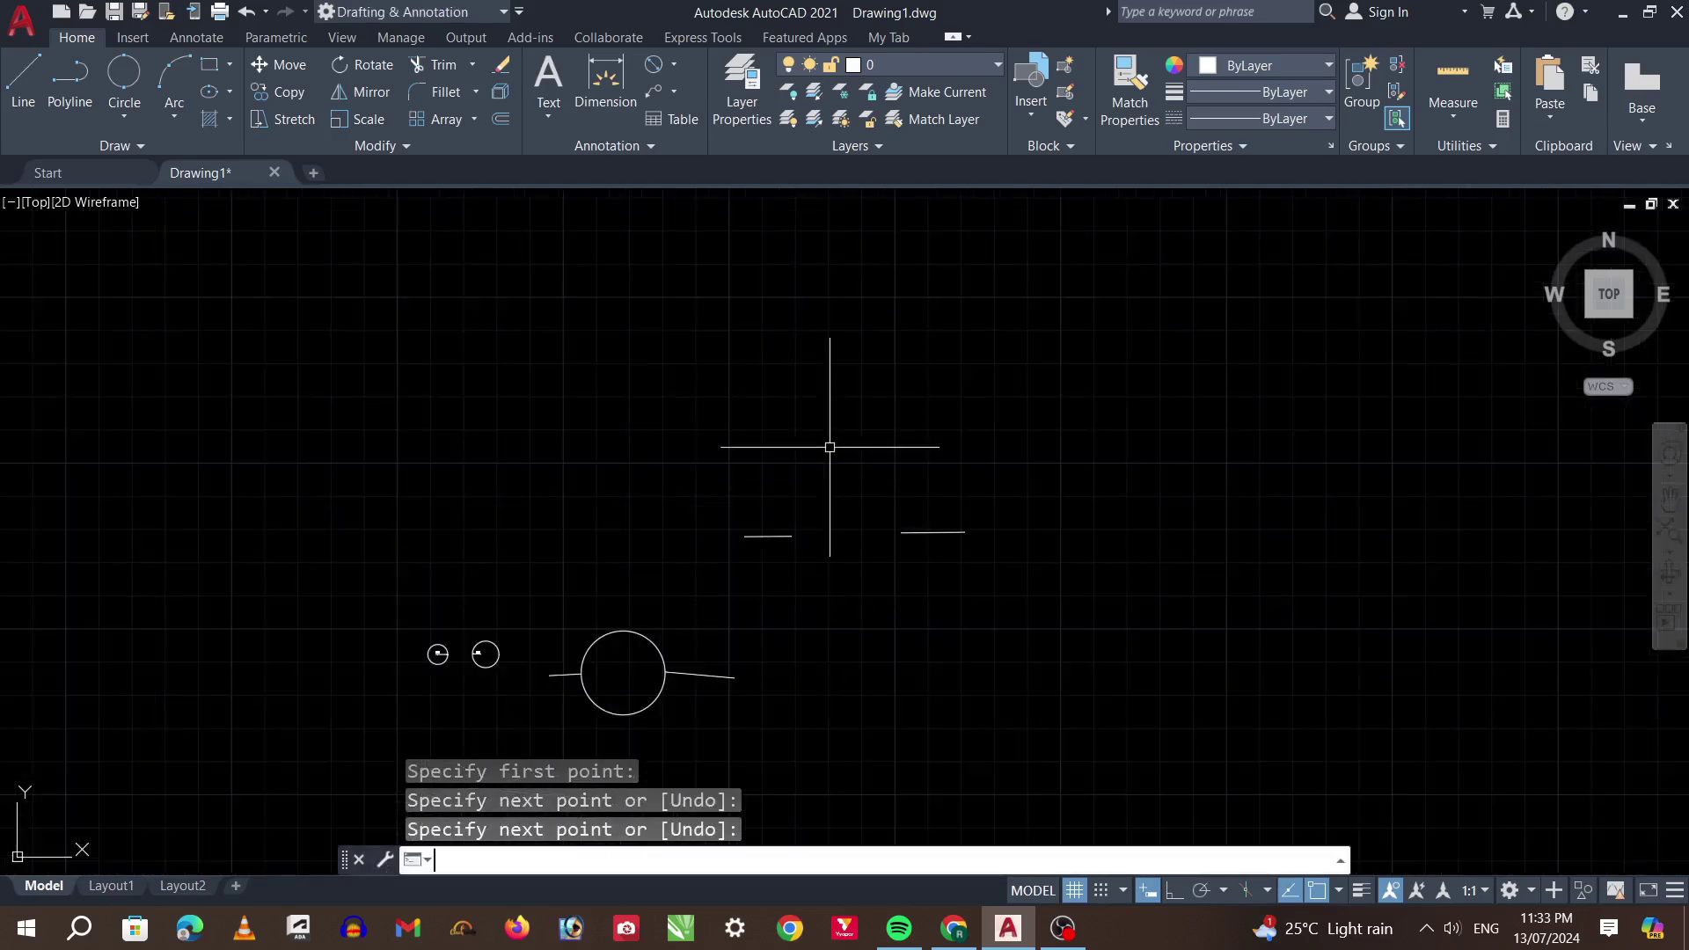
key(Return)
scroll(867, 465, up, 2)
click(845, 464)
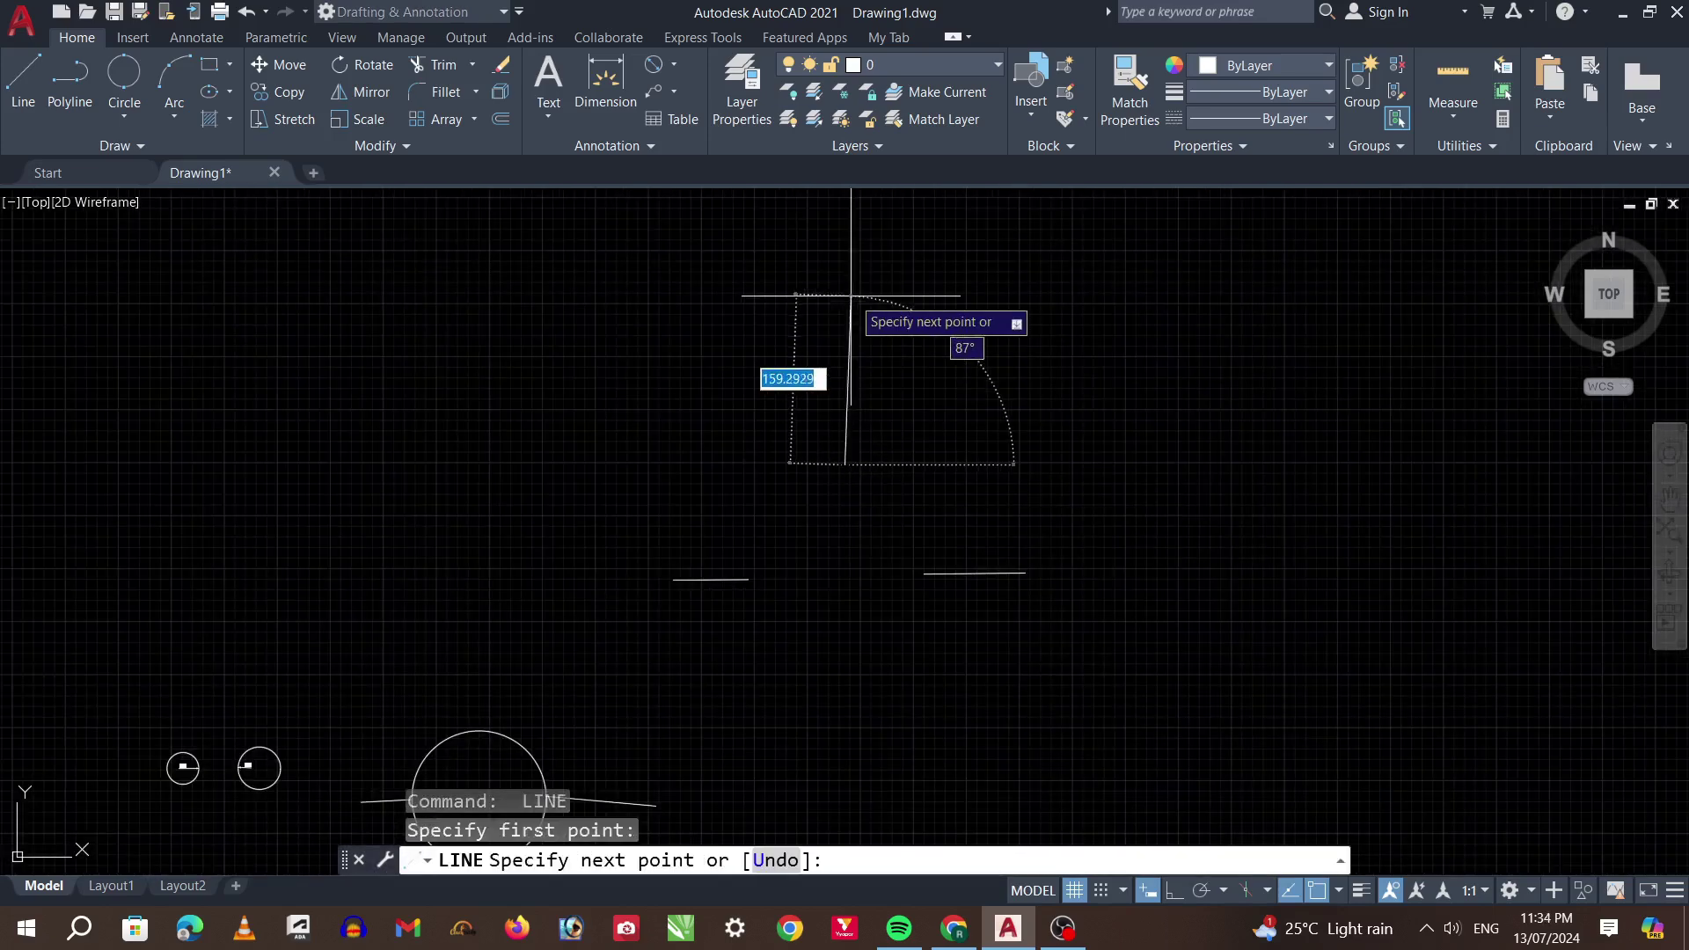
click(843, 321)
key(Return)
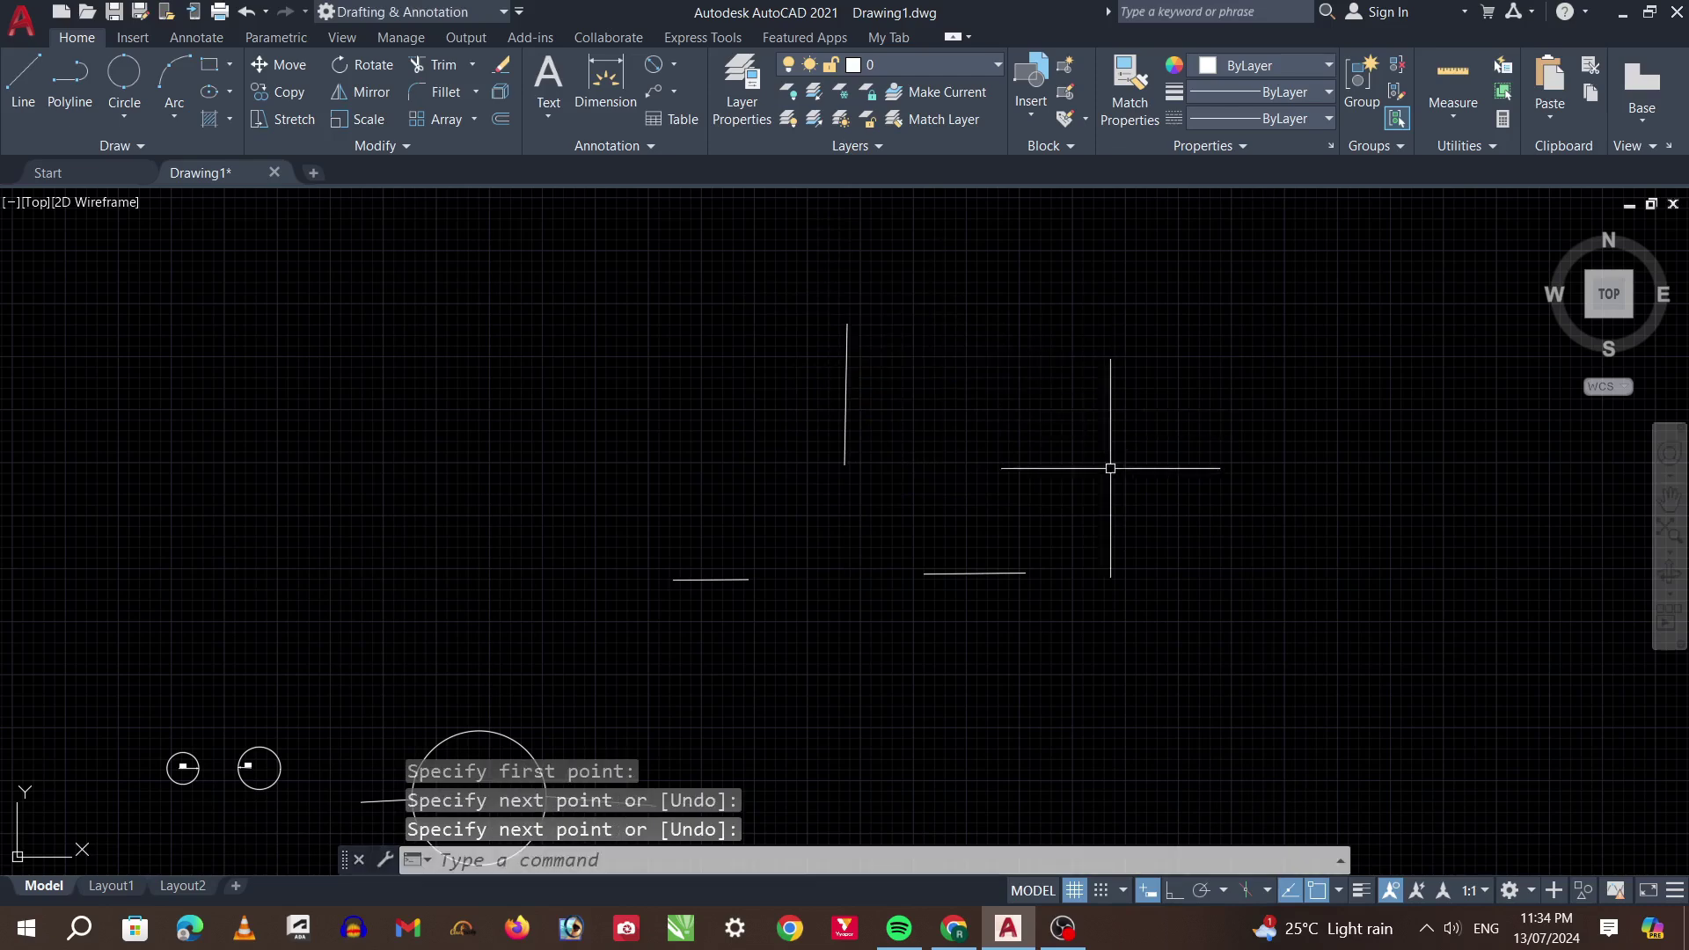
scroll(920, 582, up, 2)
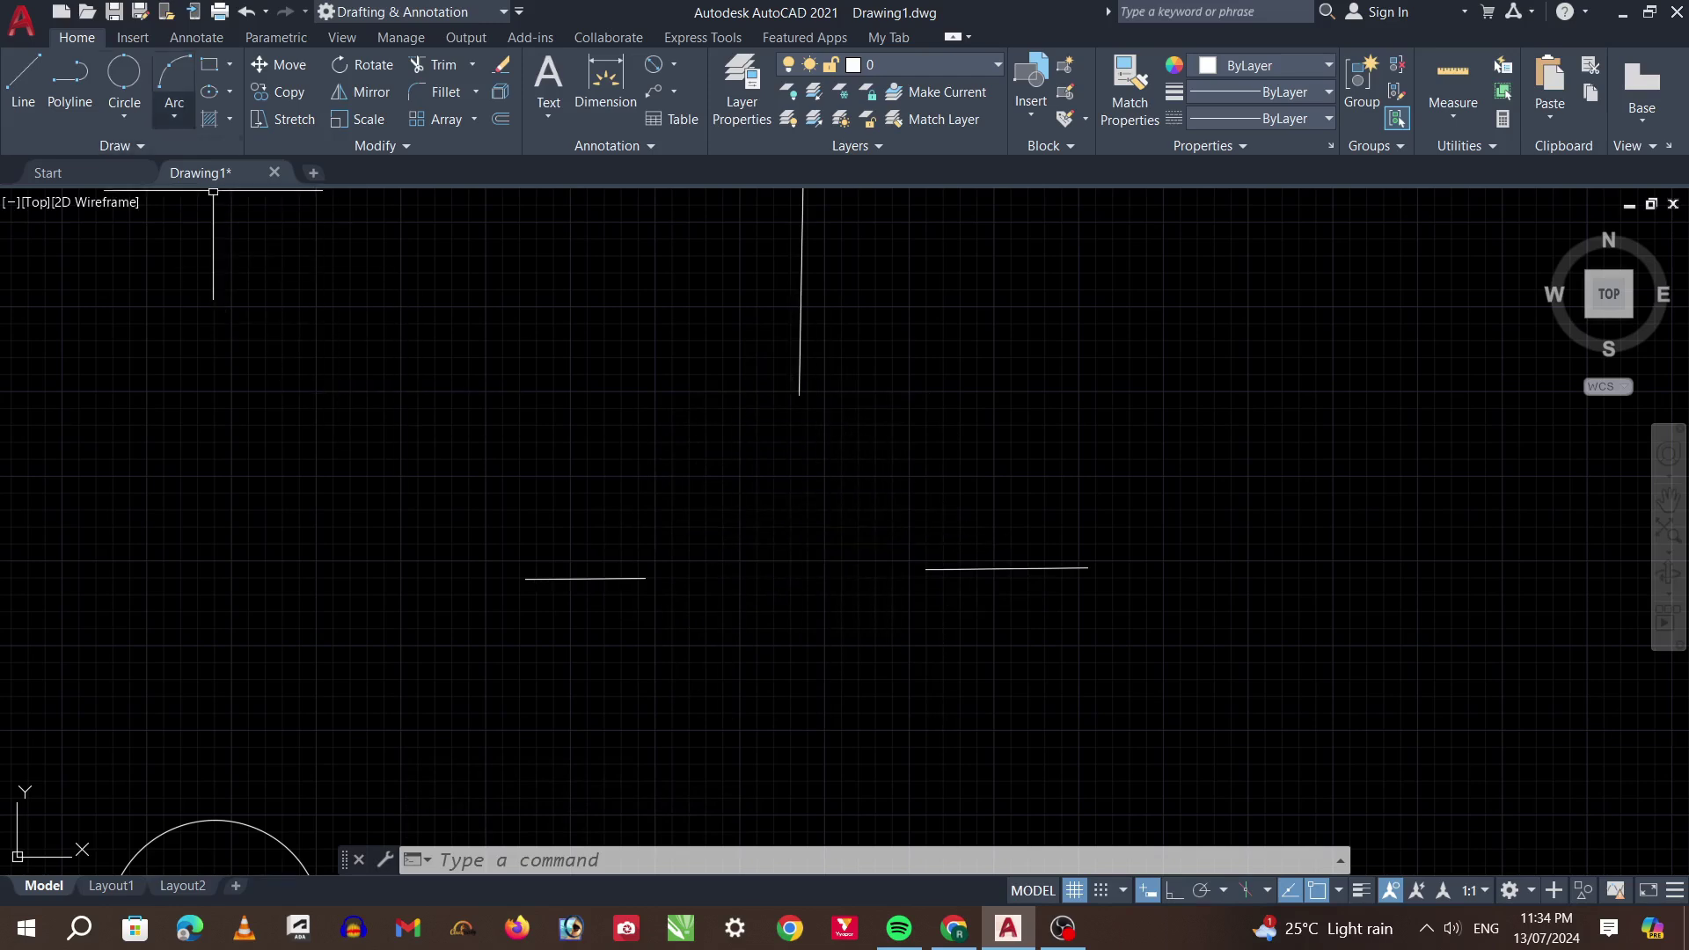
Draw a 3-Point circle through both horizontal line ends and the vertical line's lower end
click(124, 115)
click(154, 283)
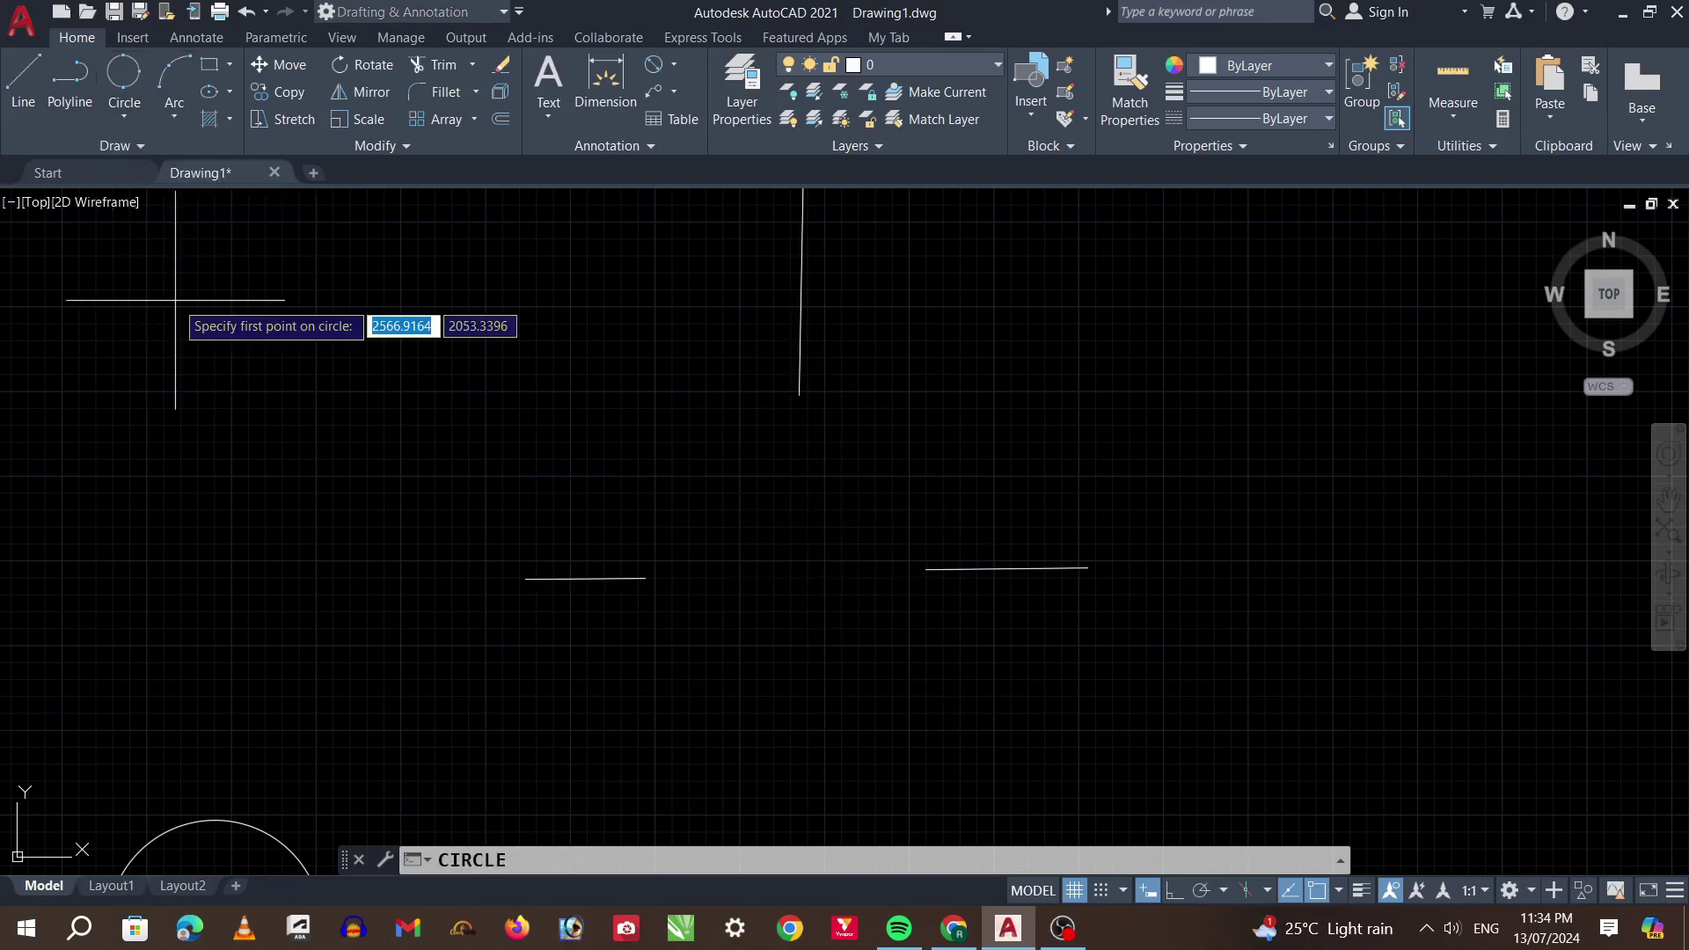
click(646, 578)
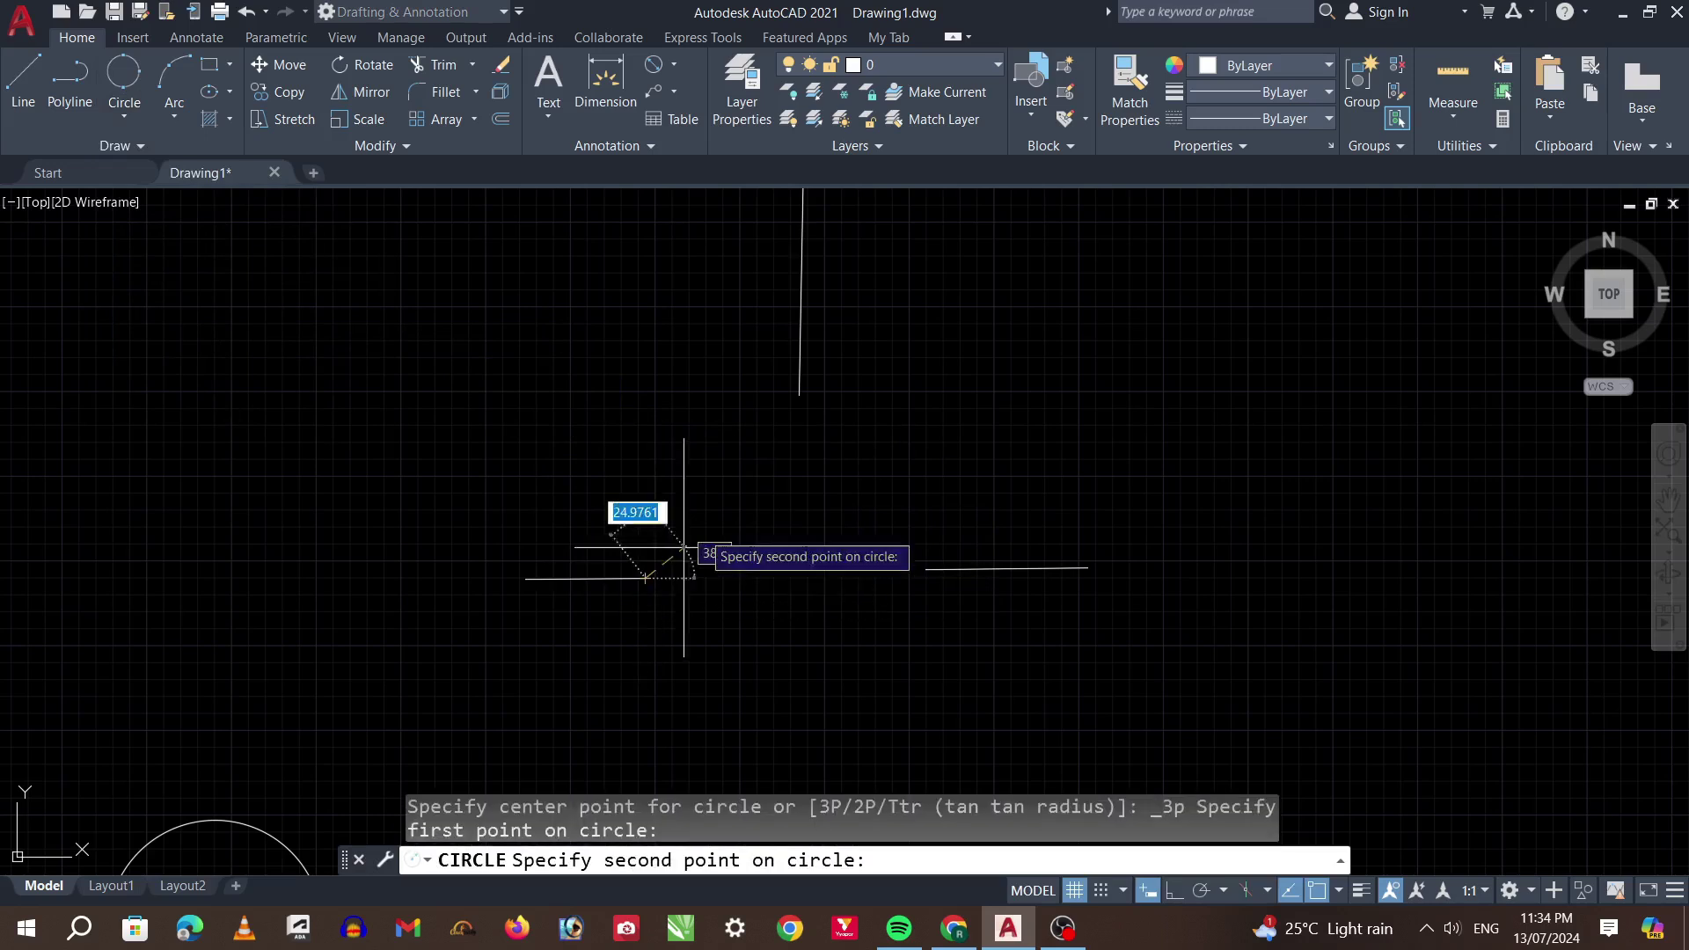
click(800, 396)
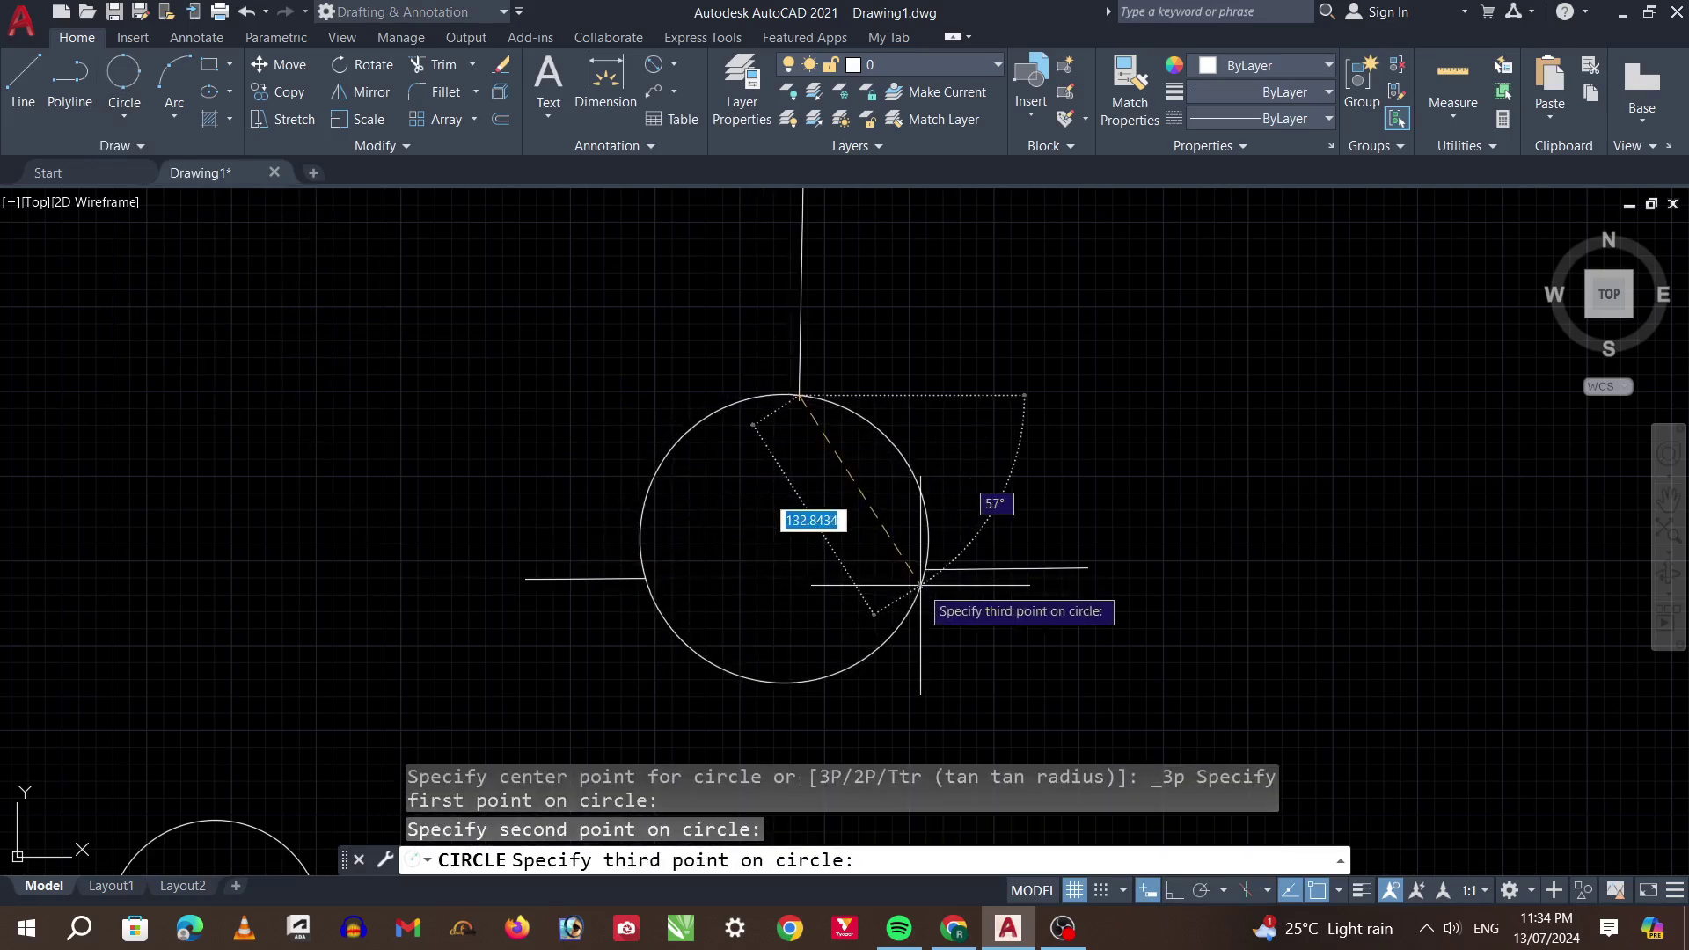
click(925, 568)
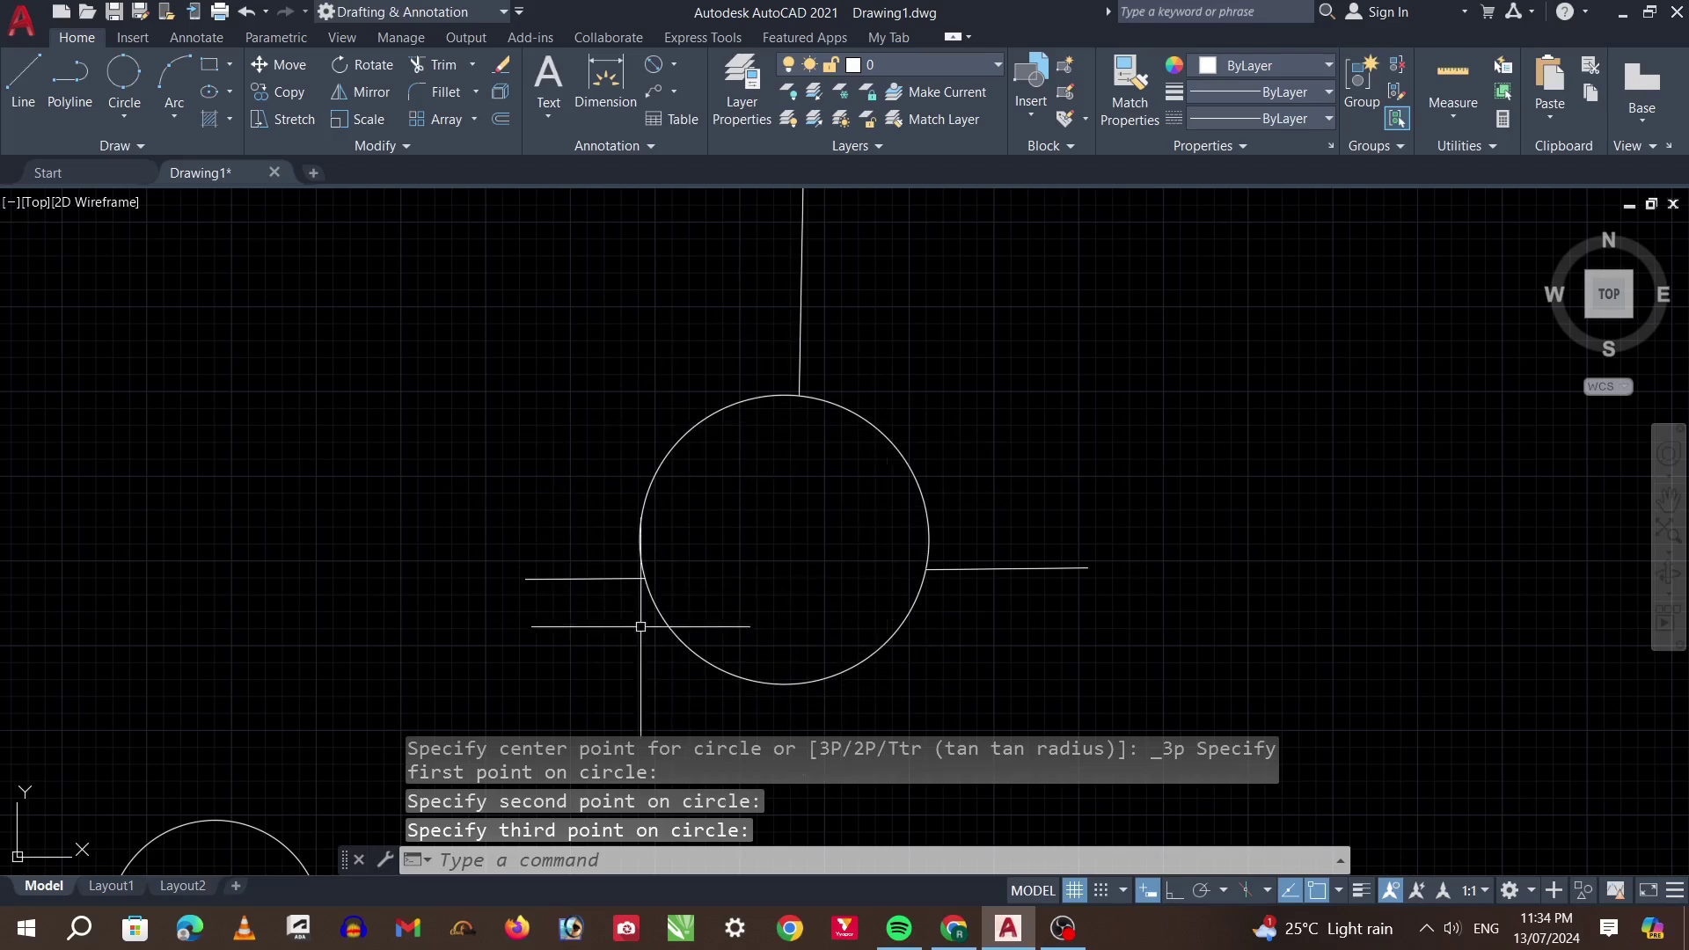
mouse_move(1063, 929)
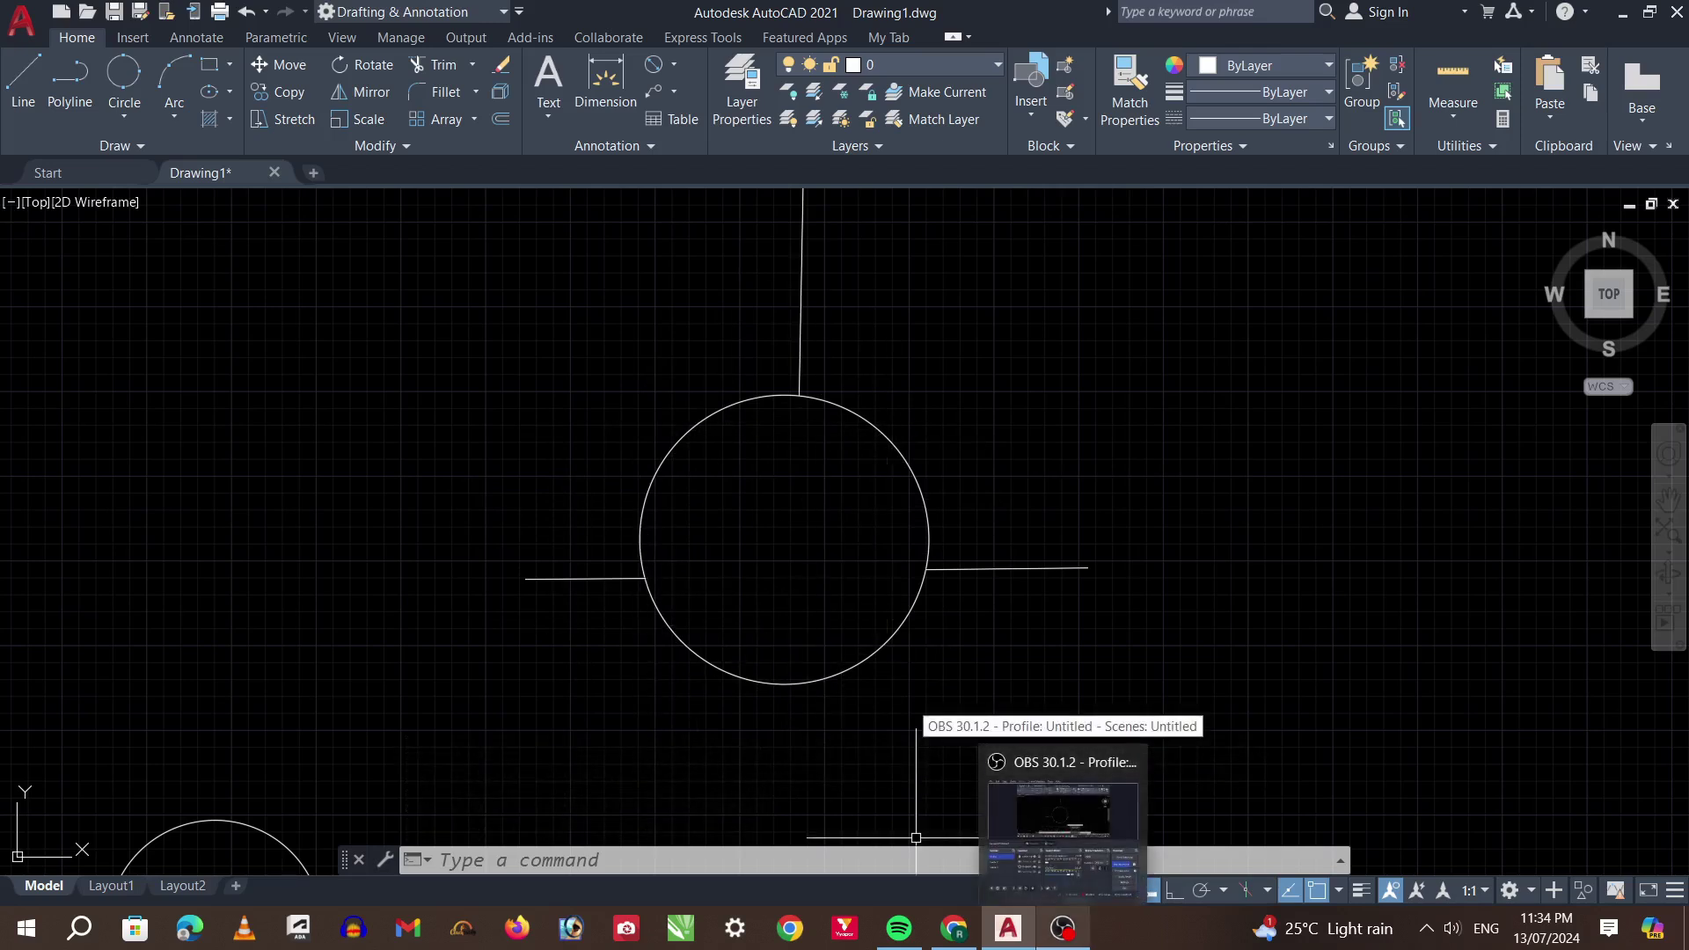
click(124, 116)
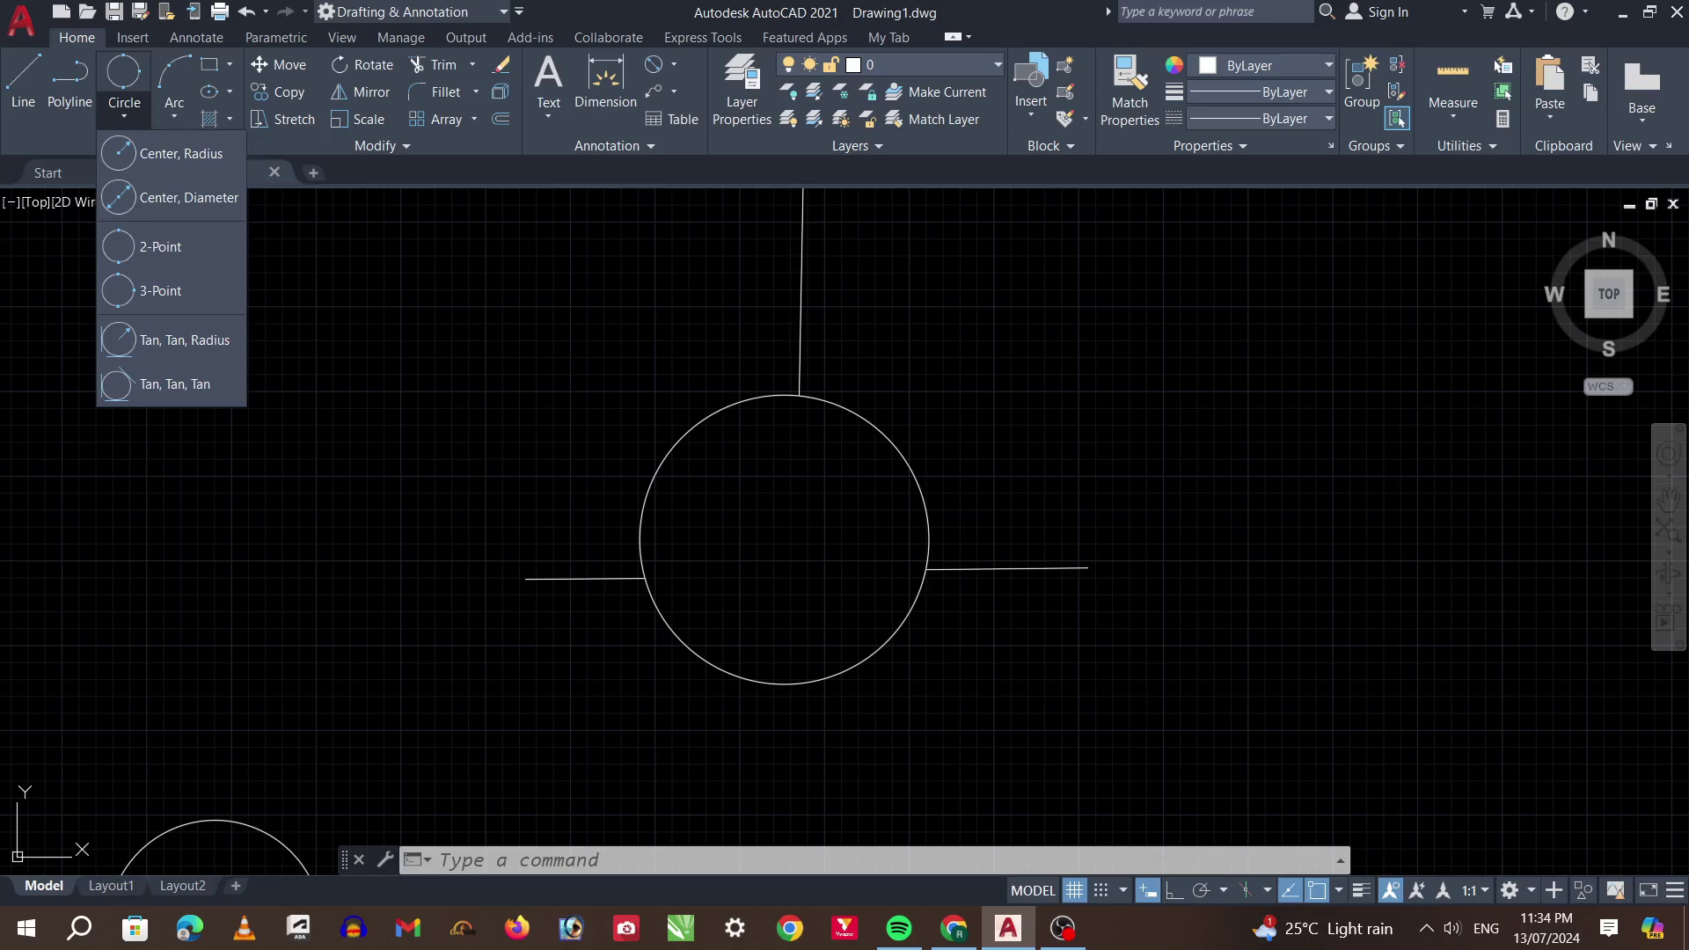
Draw a new standalone vertical line with the LINE command
scroll(384, 558, down, 5)
scroll(805, 530, up, 2)
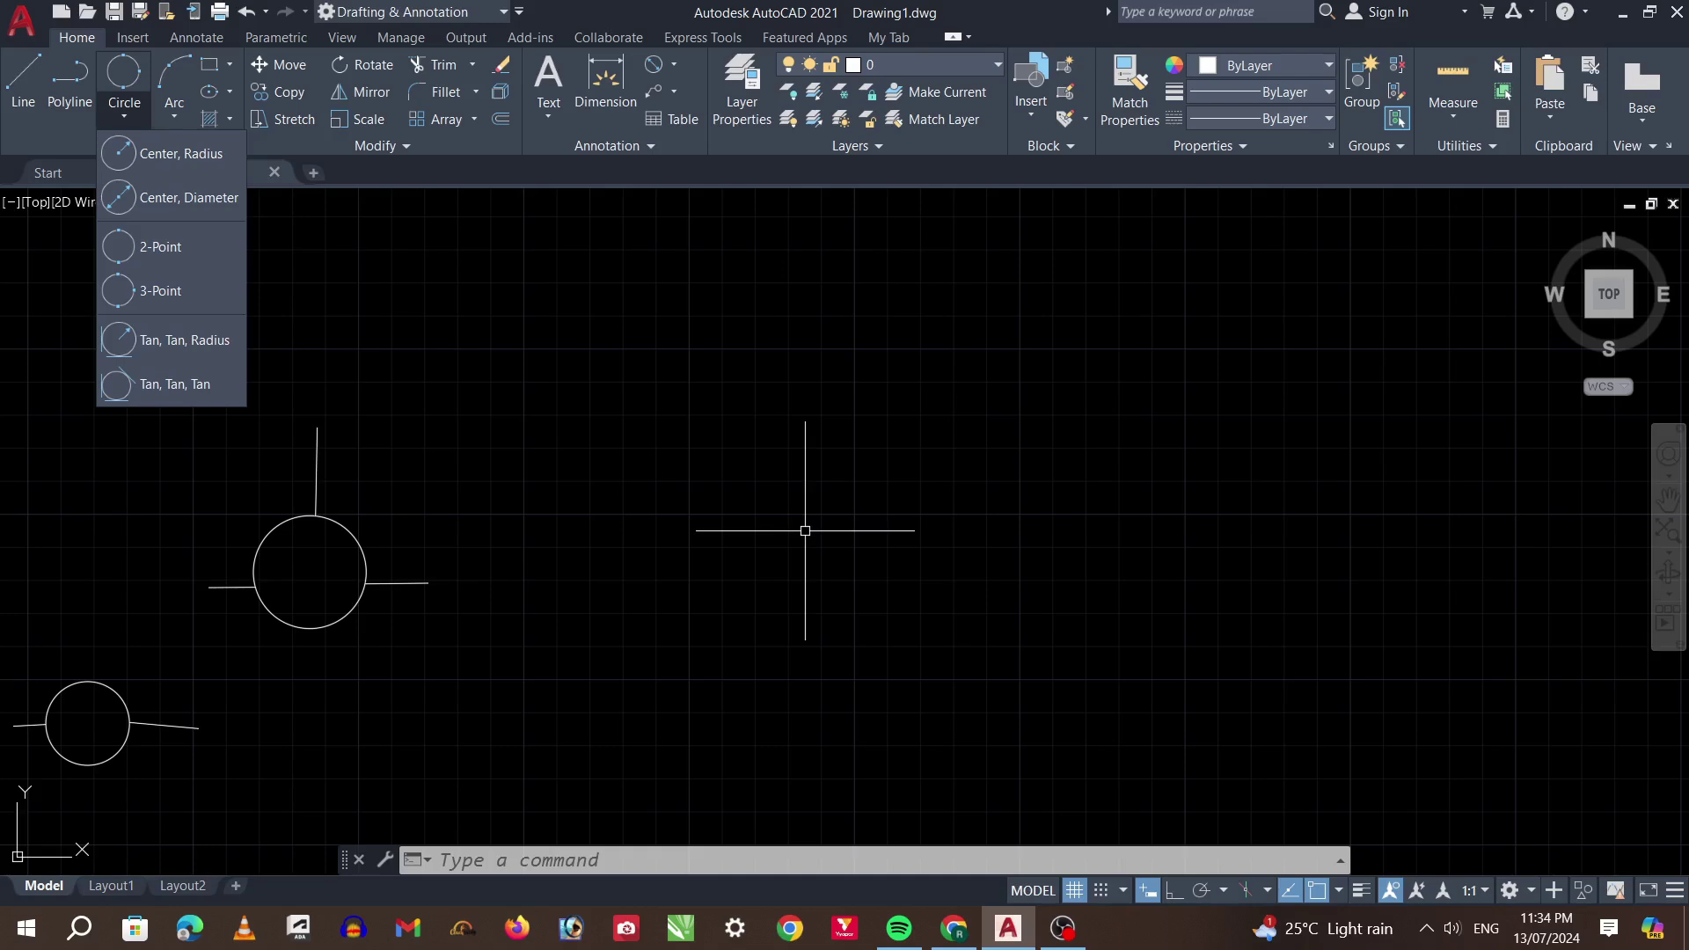
key(Escape)
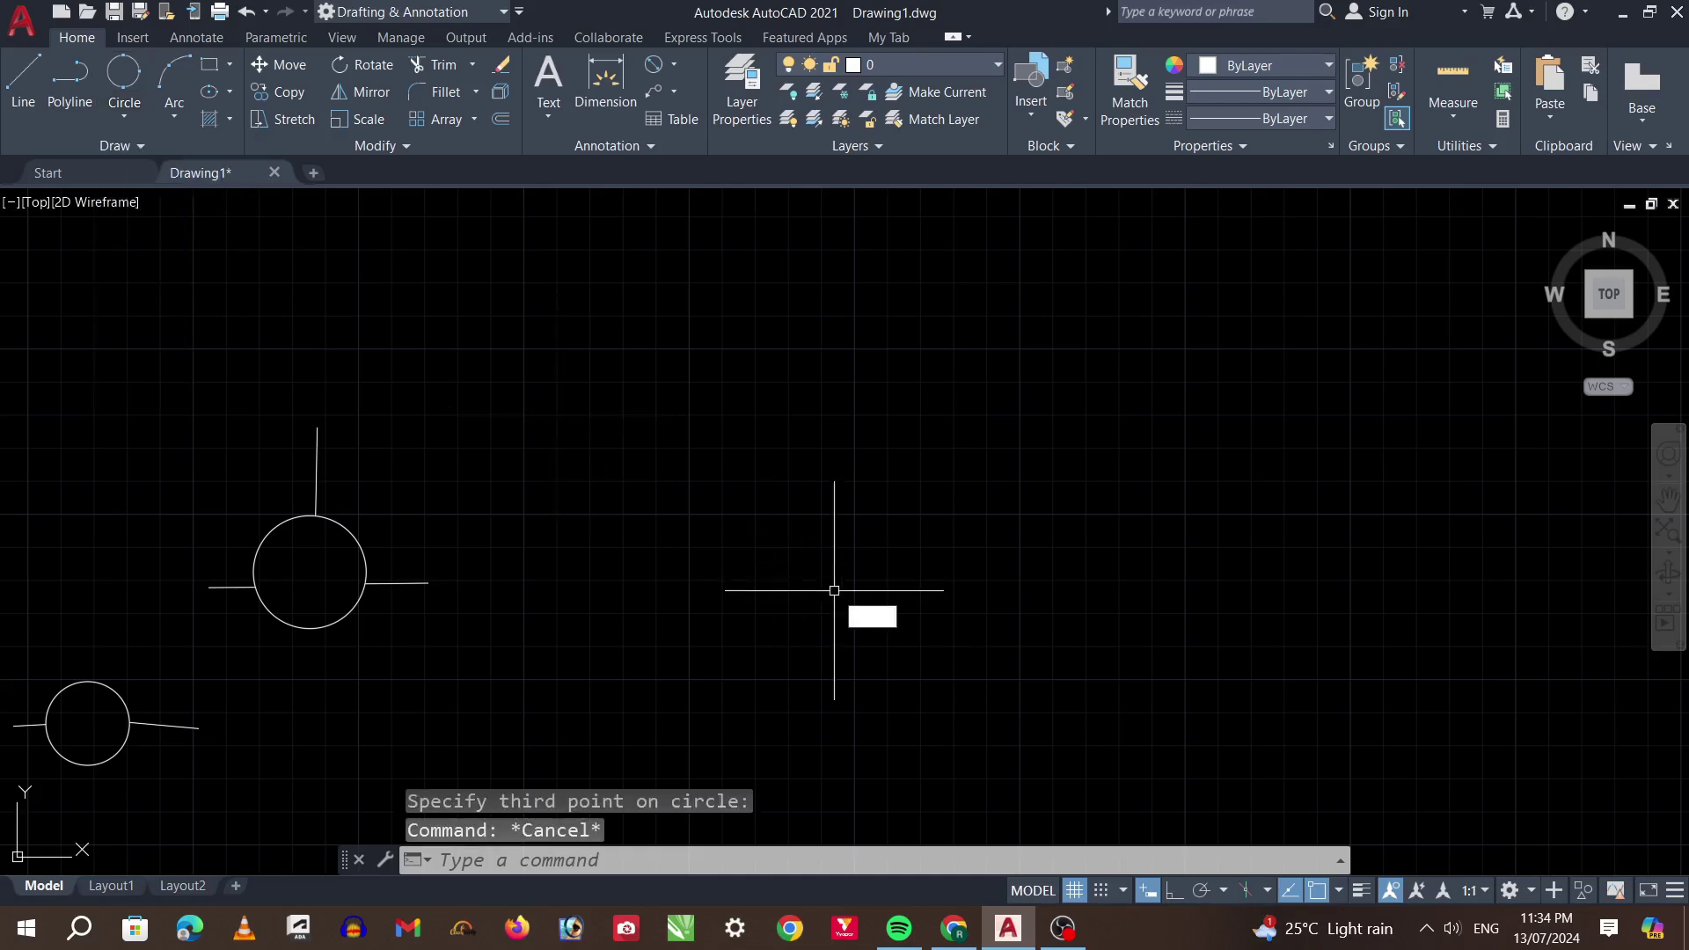
text(l)
key(Return)
click(675, 449)
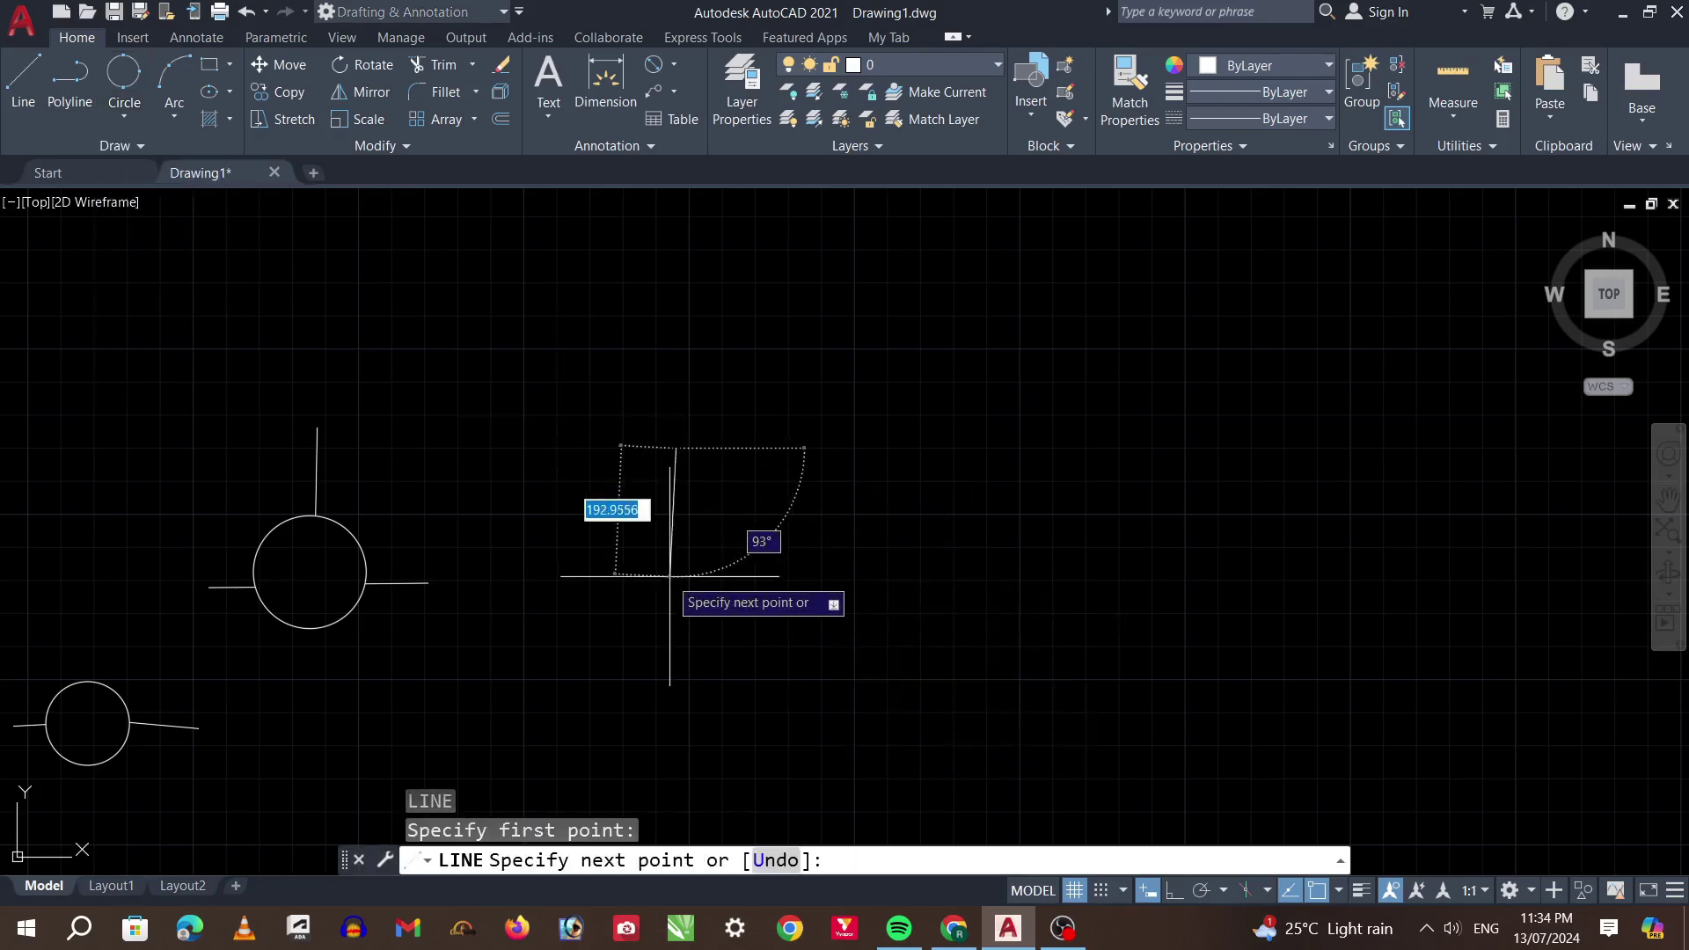
click(676, 591)
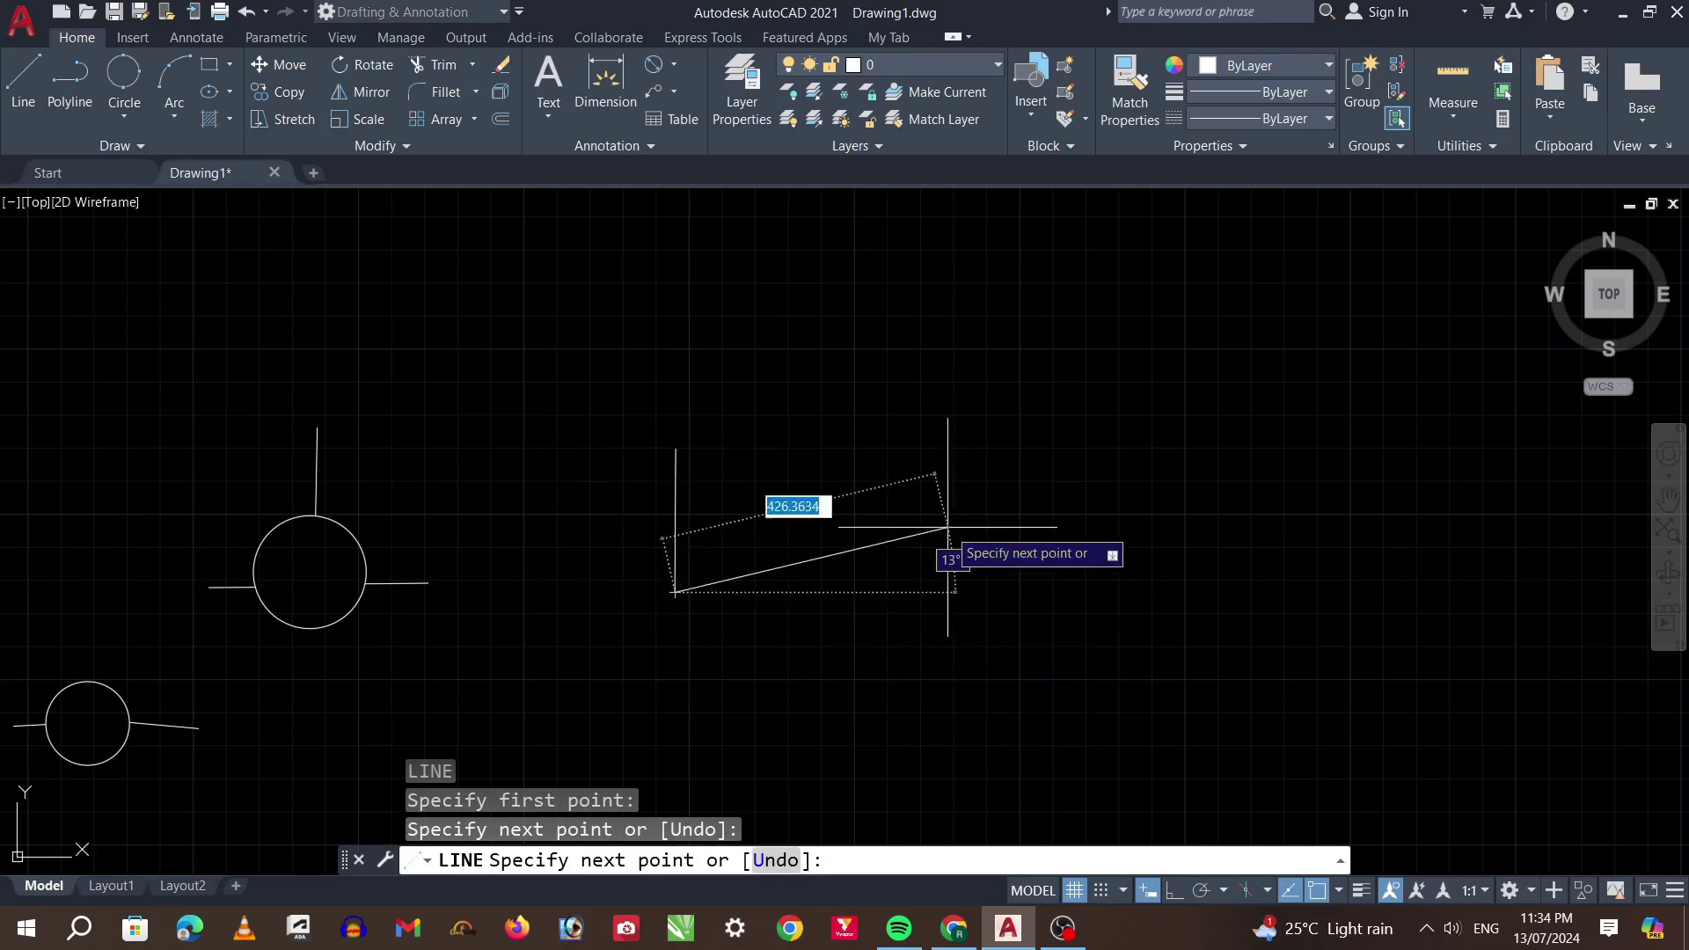
key(Return)
Draw a separate horizontal line below and right of the vertical line
click(774, 700)
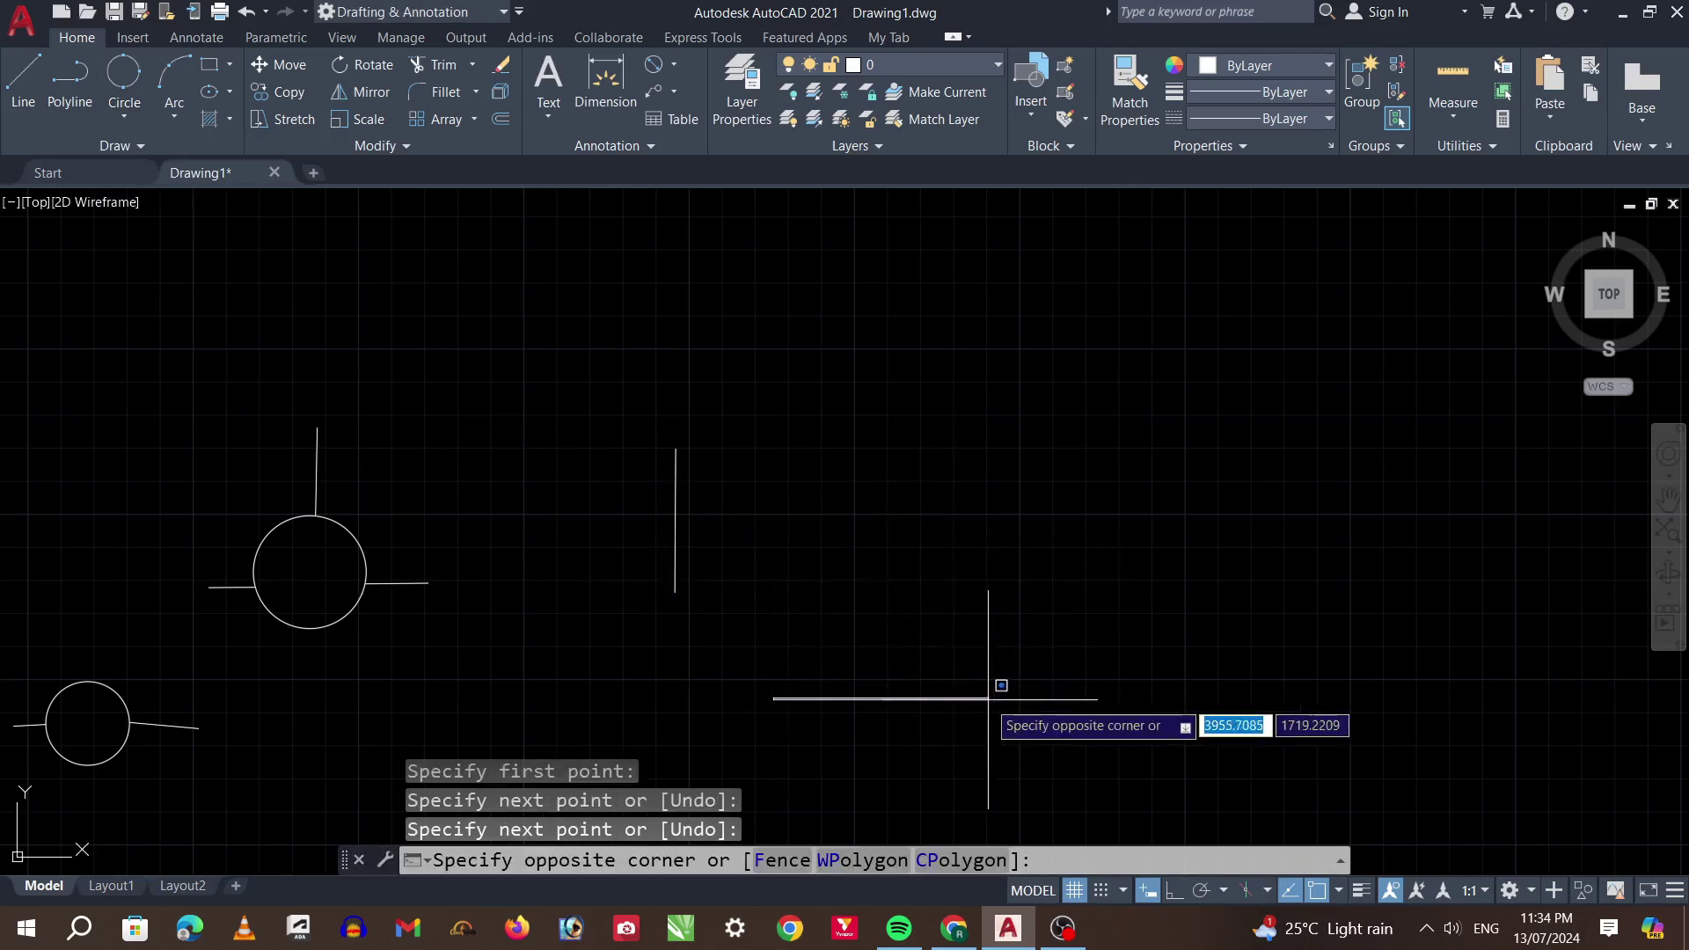
click(1158, 648)
key(Return)
click(809, 693)
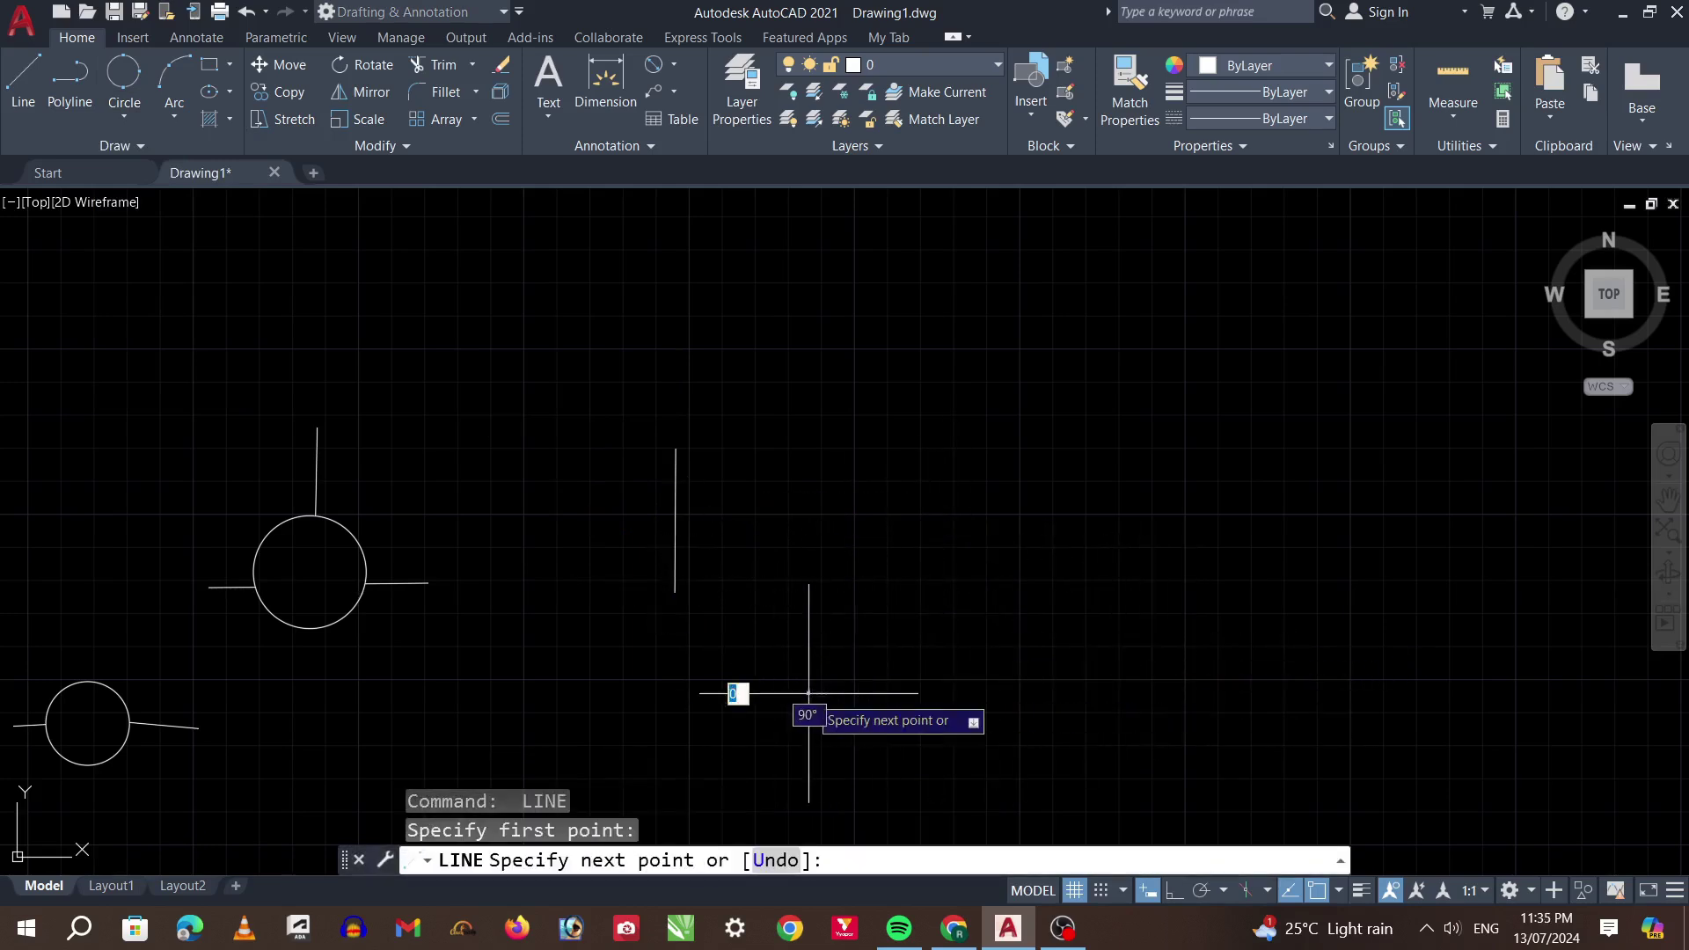
click(1012, 692)
key(Return)
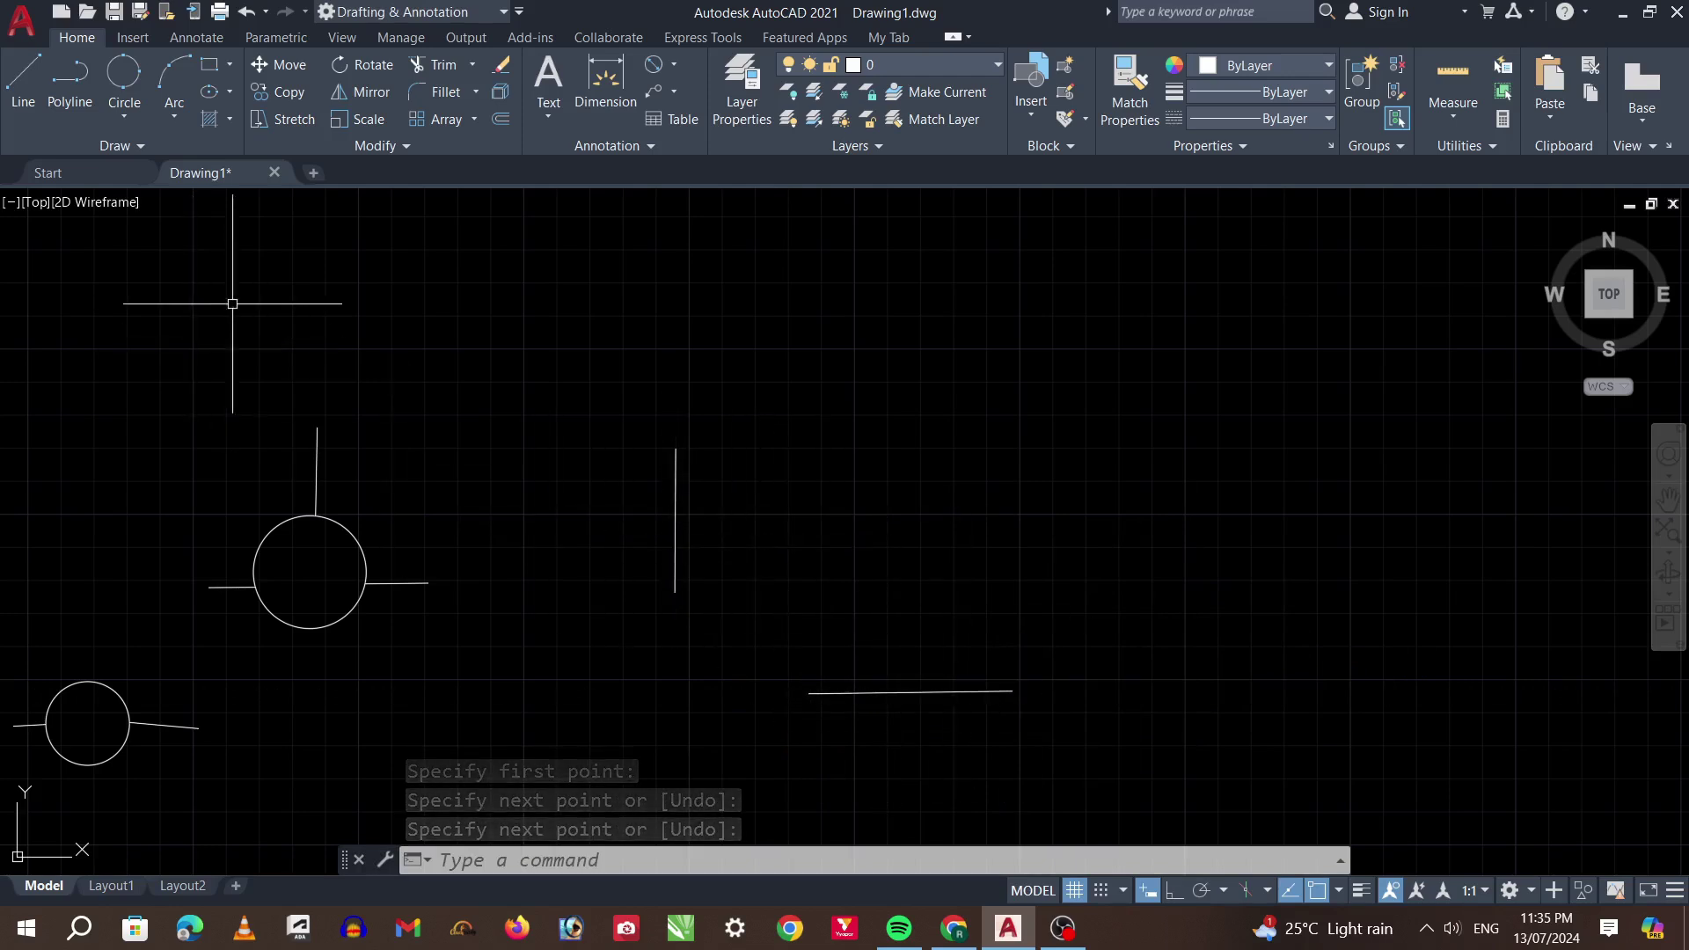
click(124, 117)
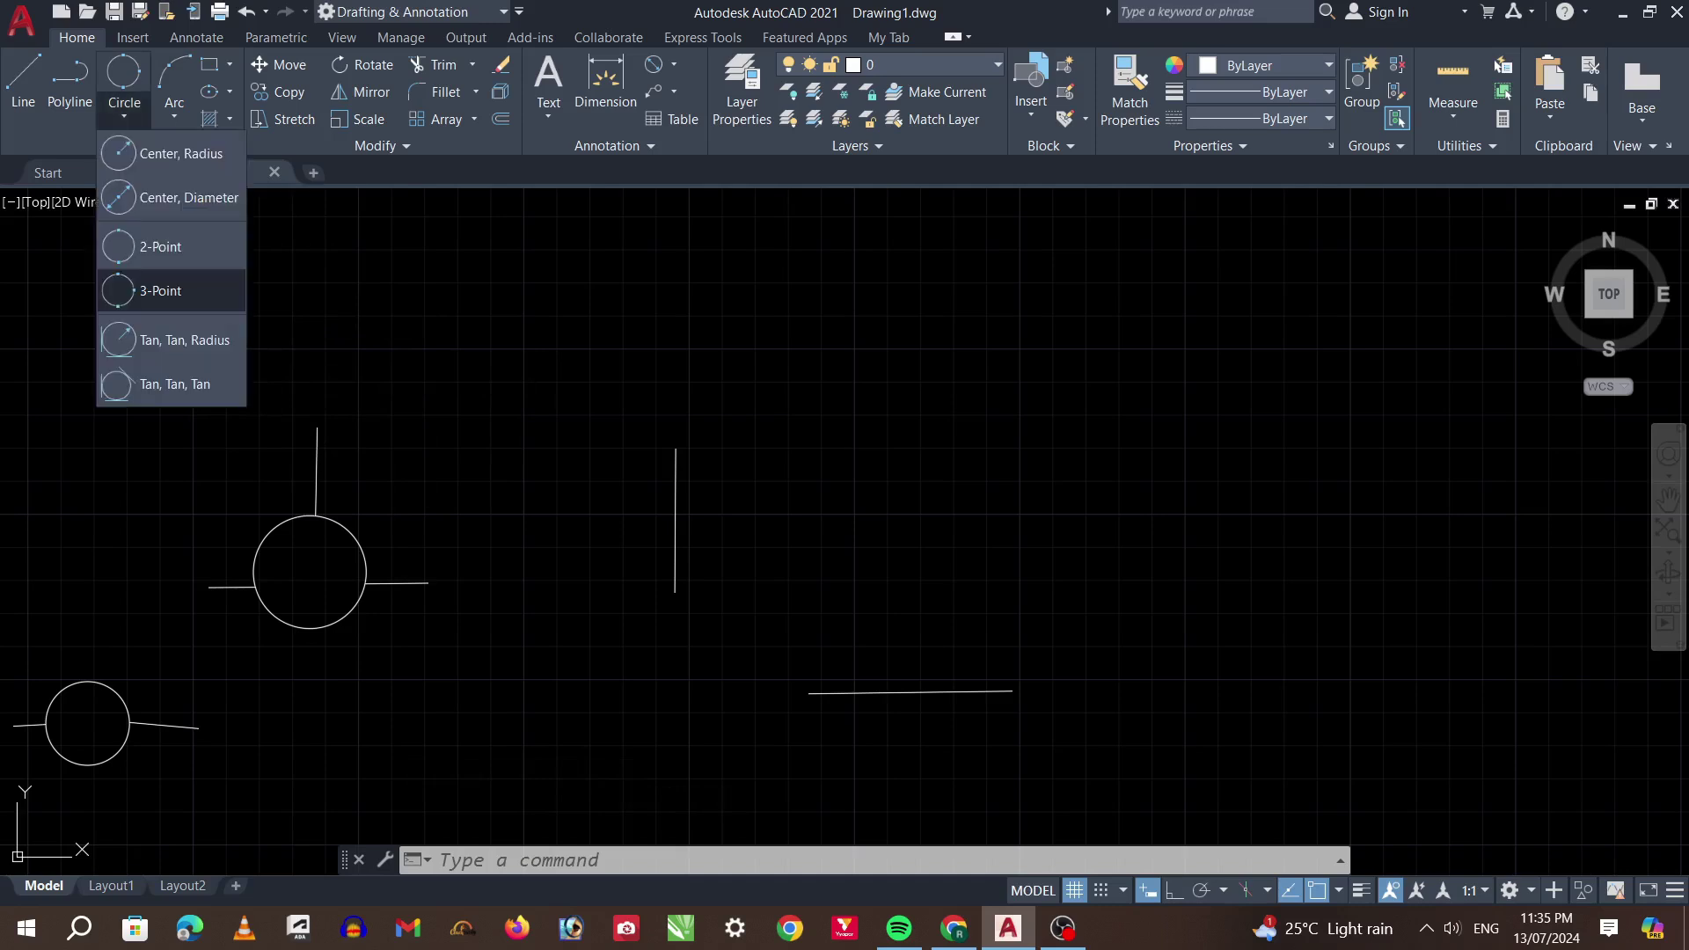
click(167, 340)
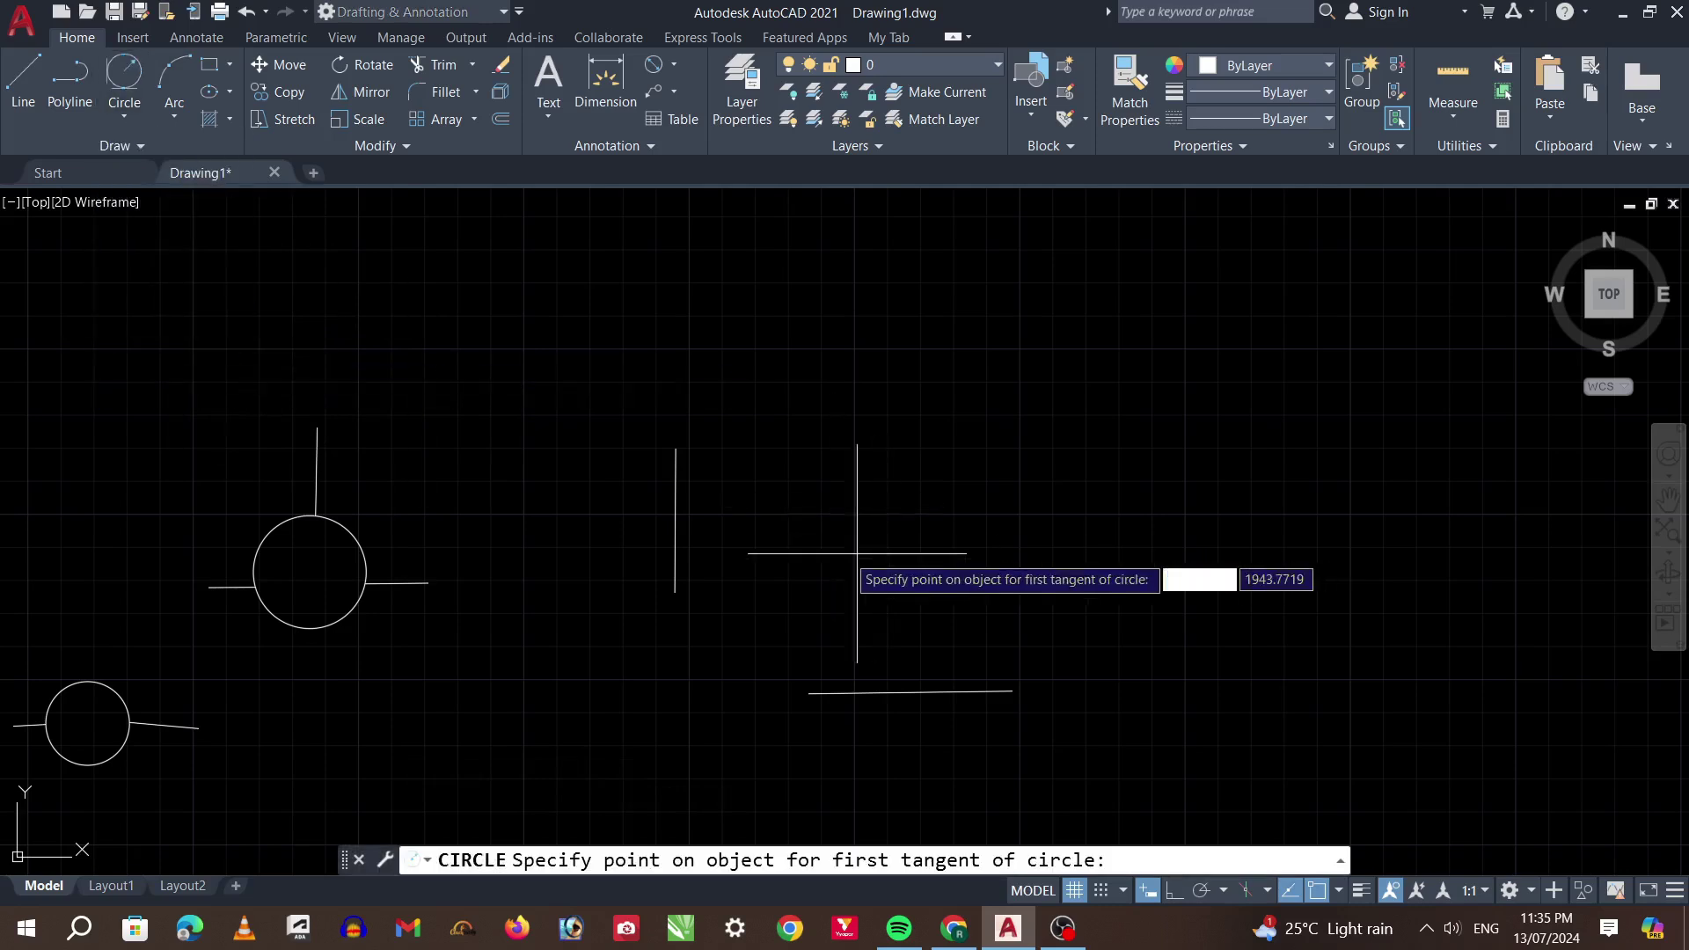
click(676, 515)
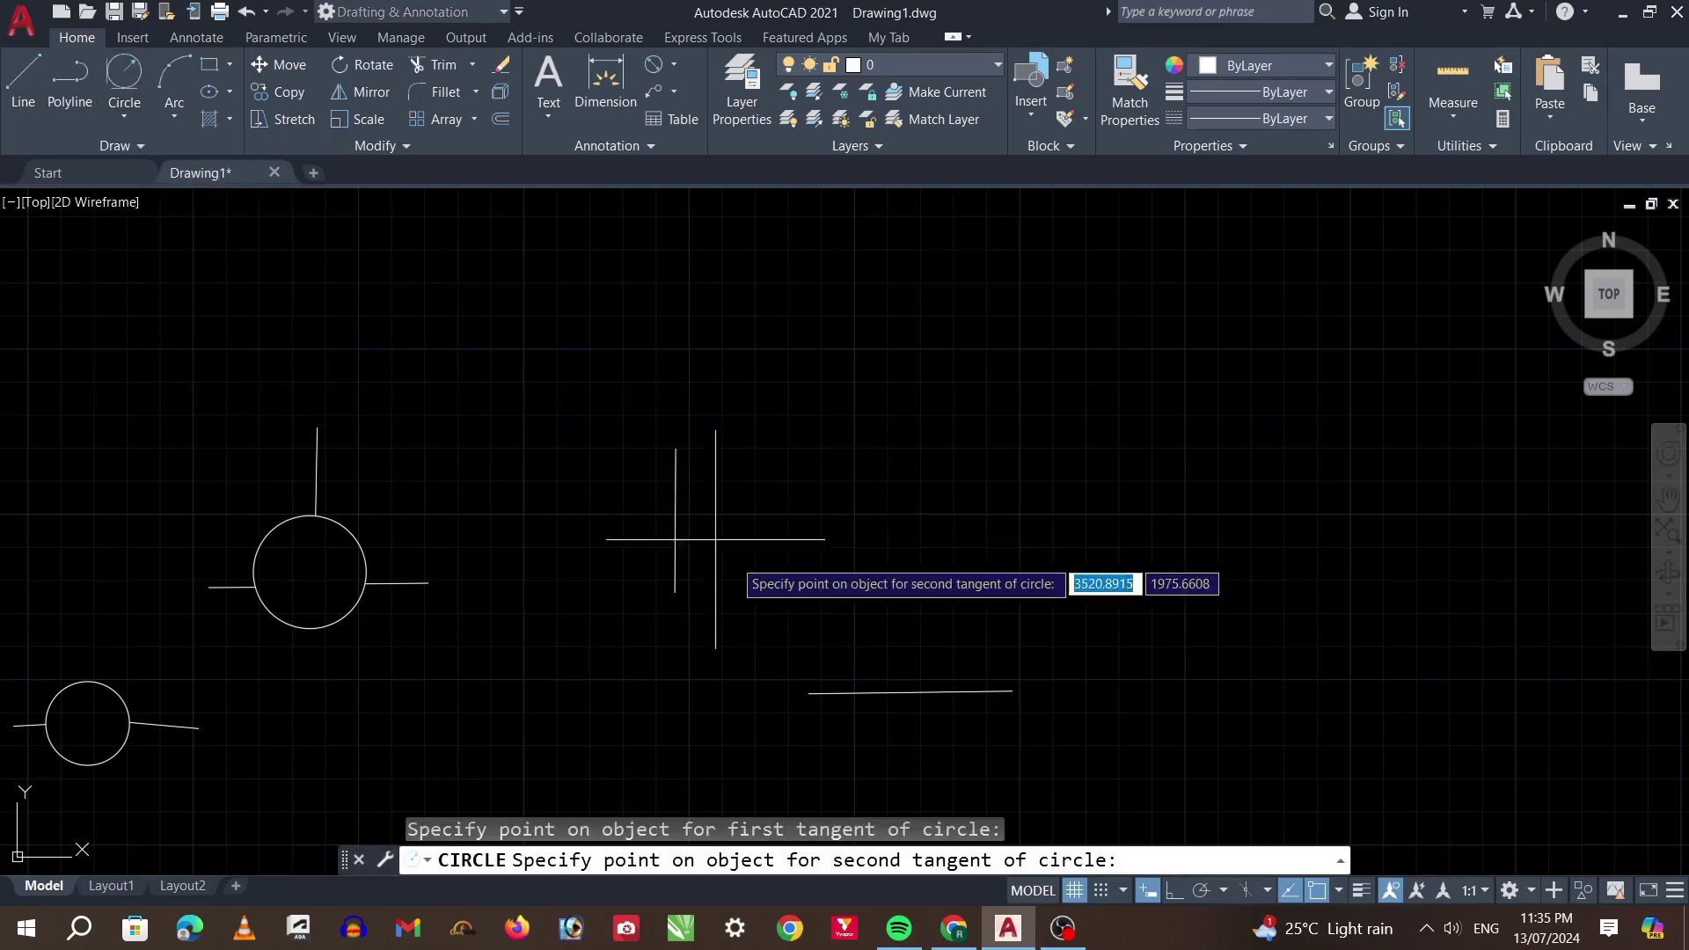
click(906, 692)
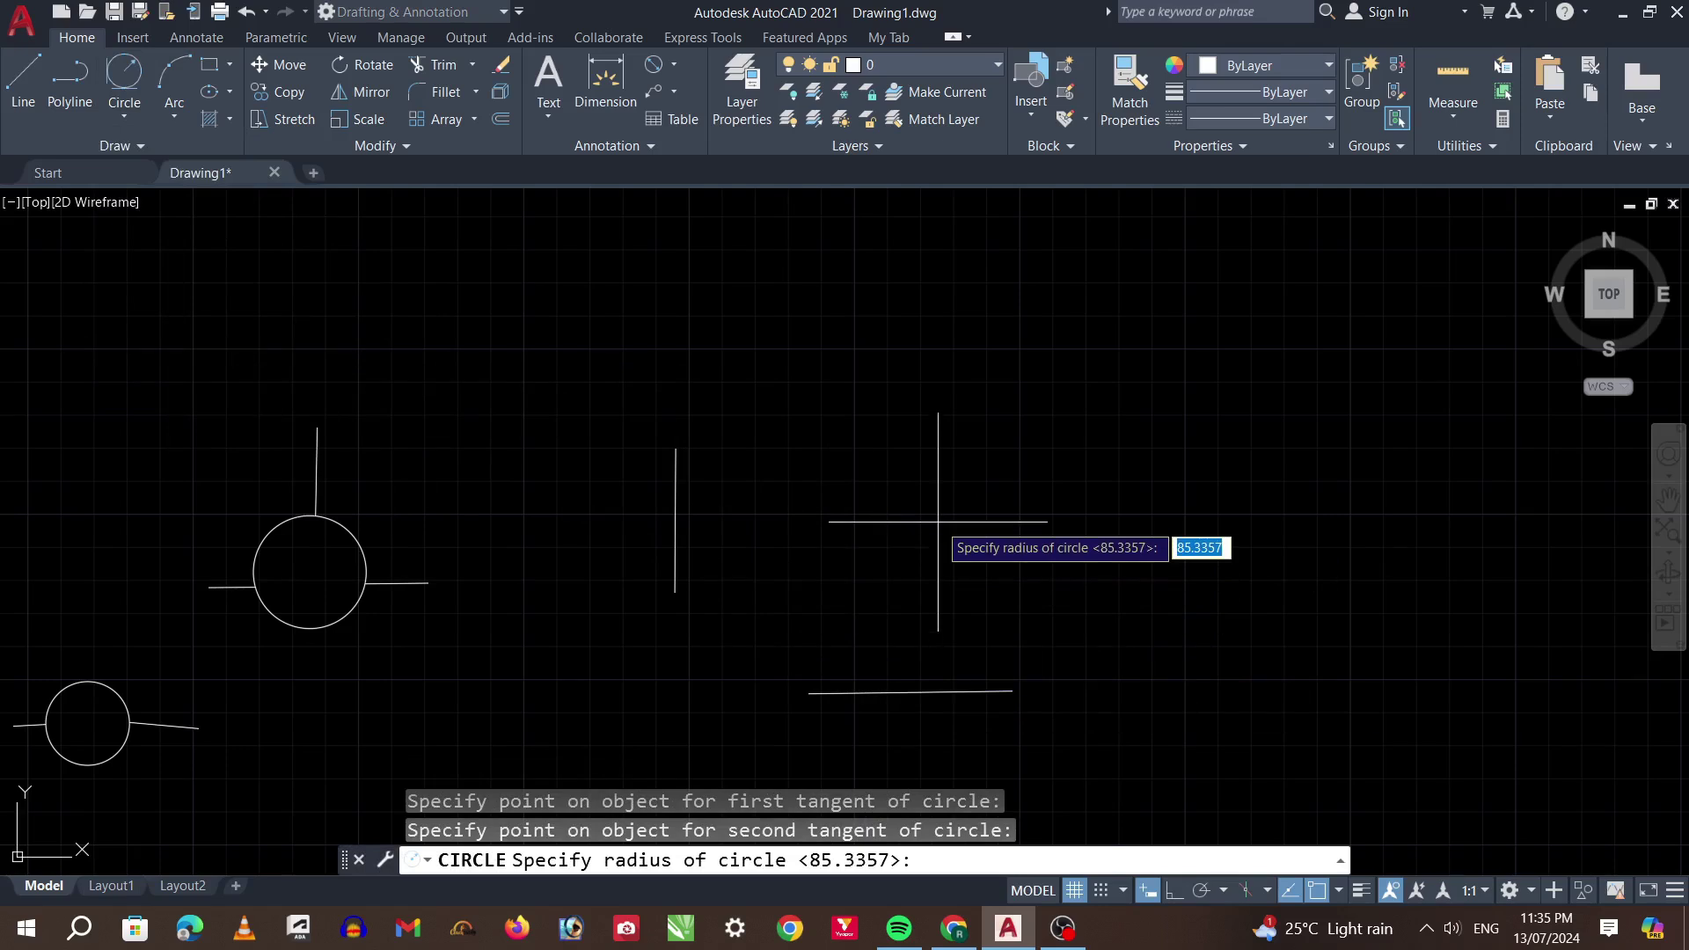
key(Escape)
key(Delete)
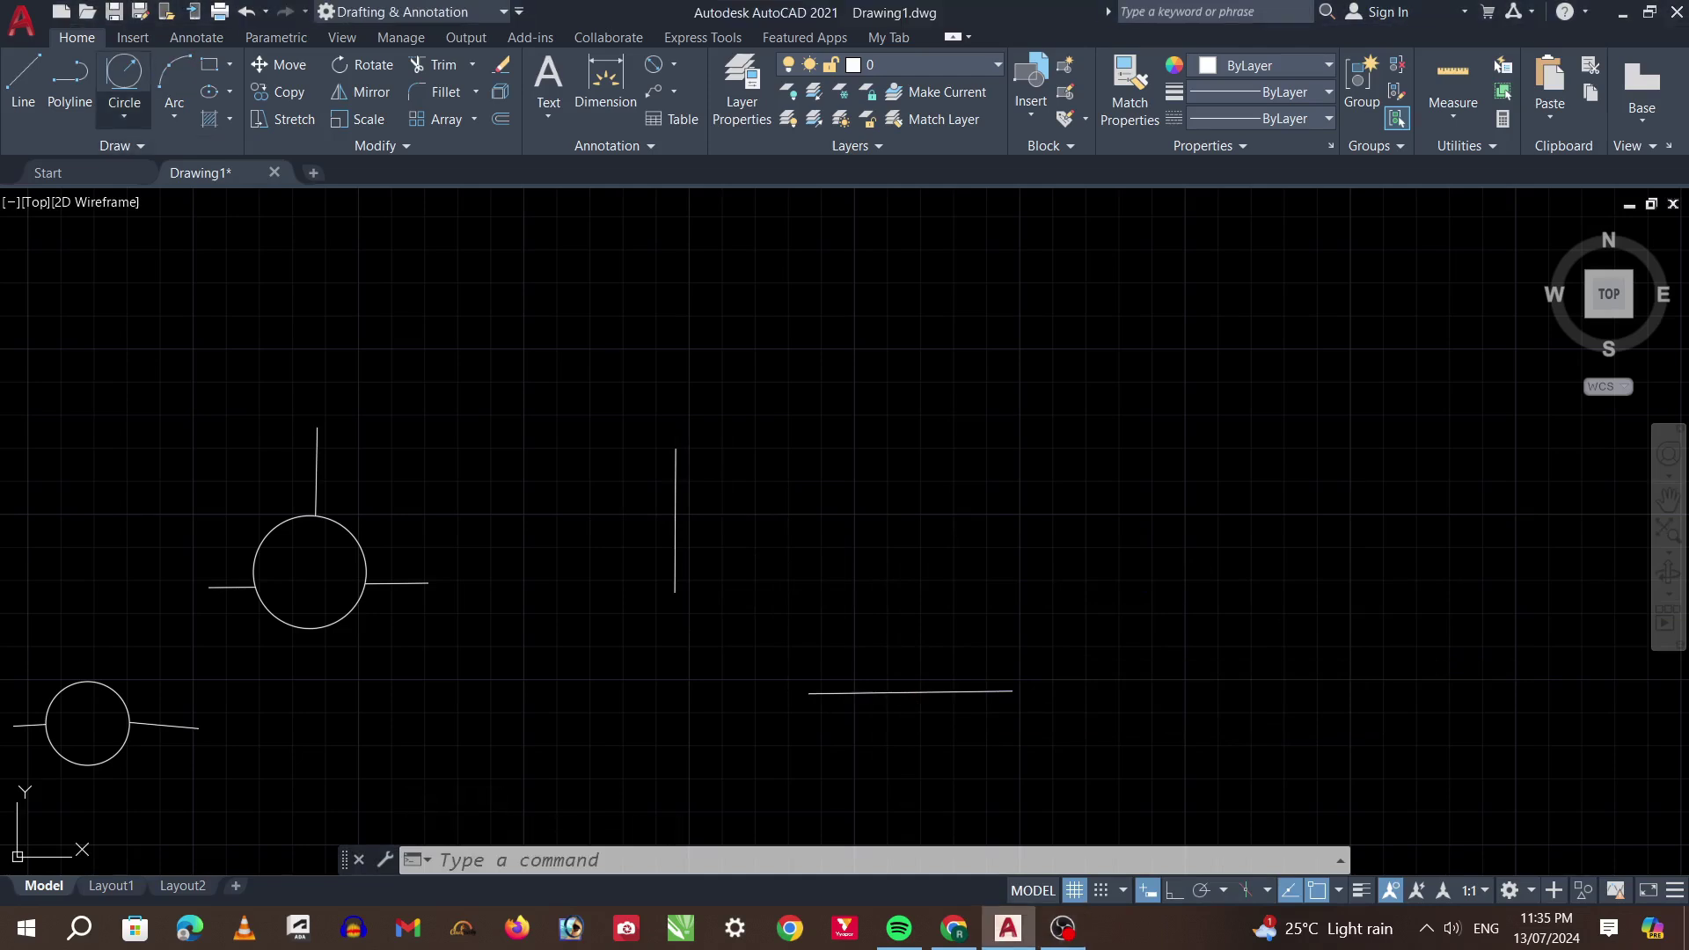
Draw a Tan, Tan, Radius circle of radius 250 tangent to the vertical and horizontal lines
click(124, 116)
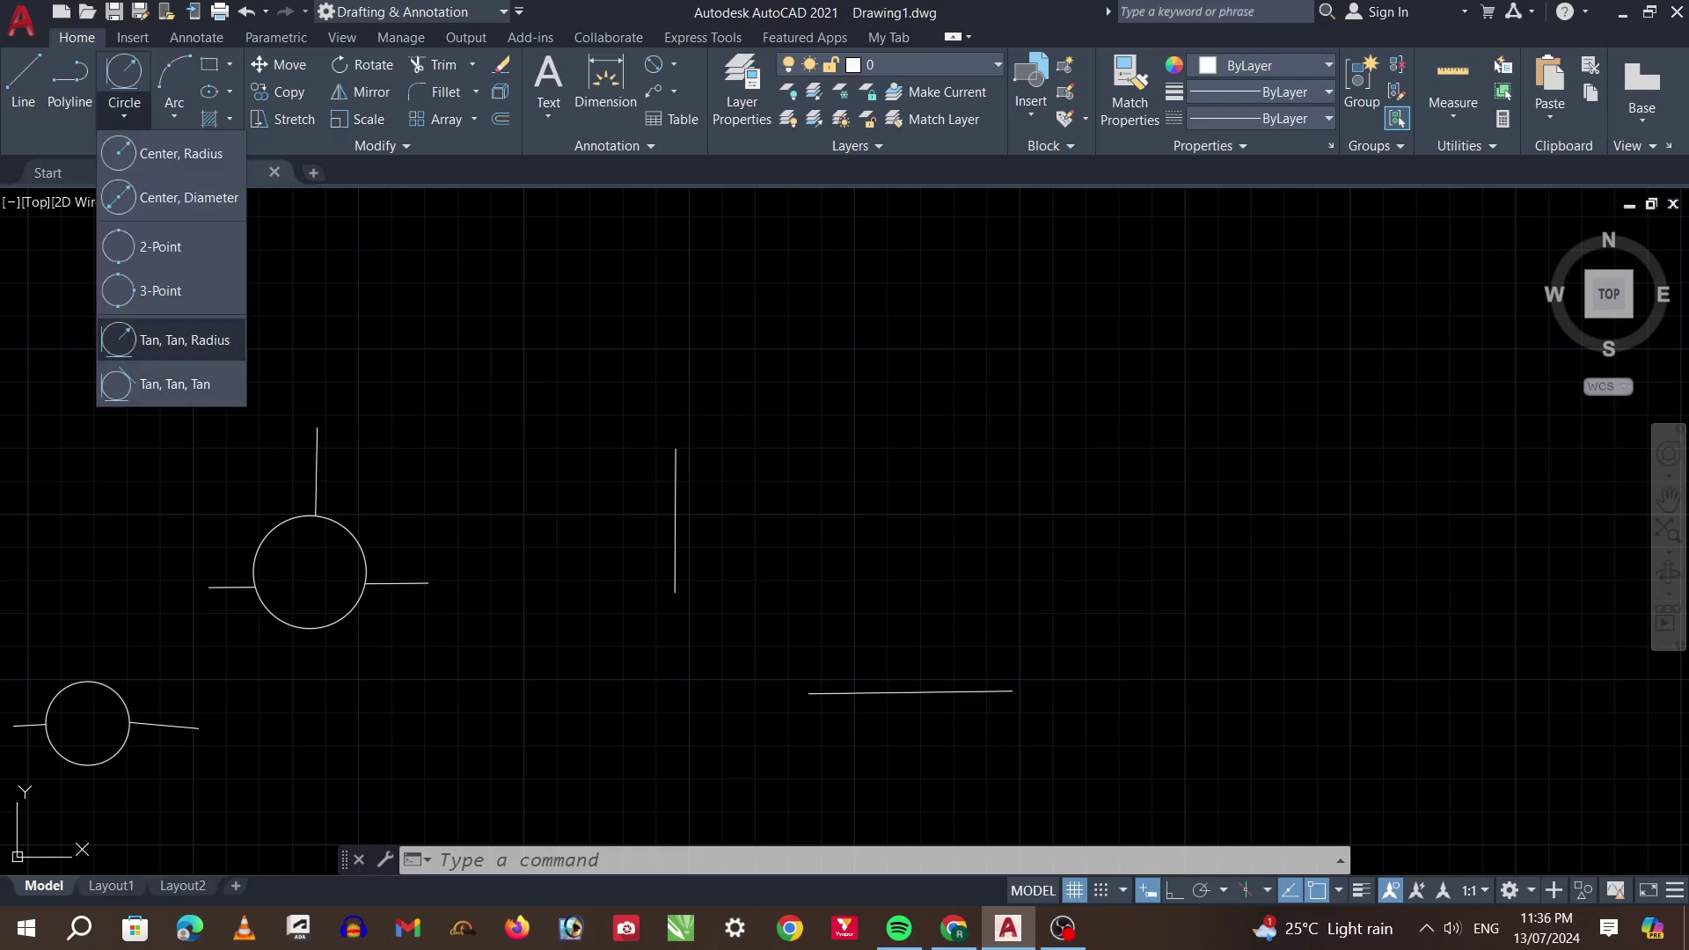
click(167, 340)
click(675, 506)
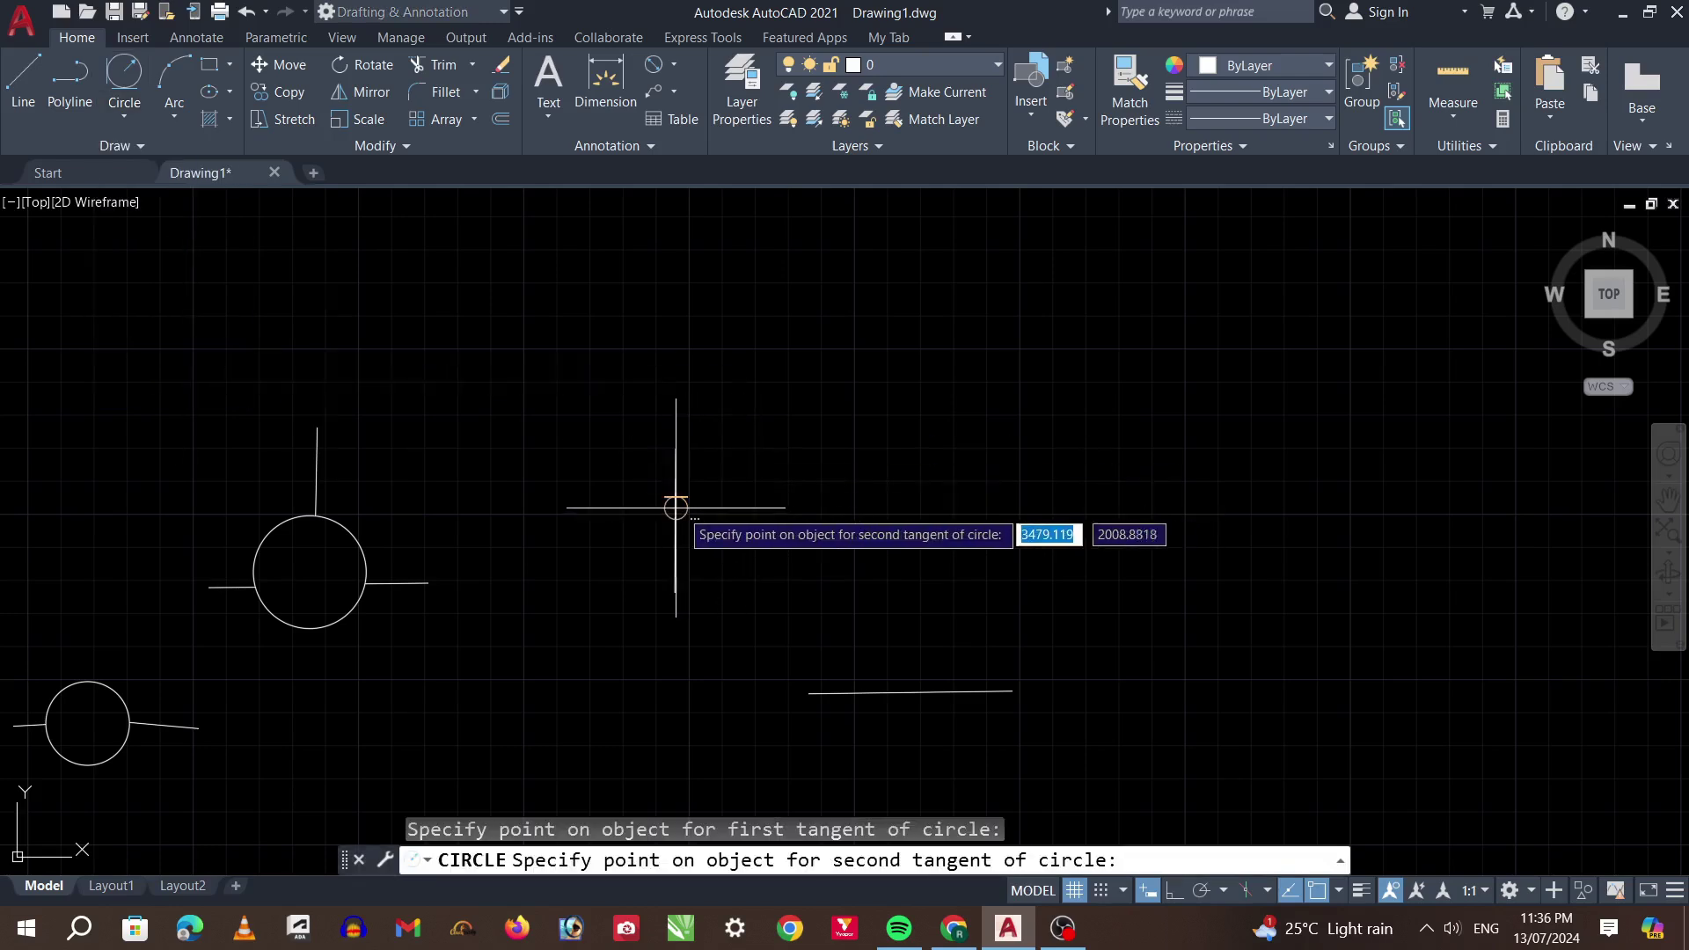
click(910, 691)
text(250)
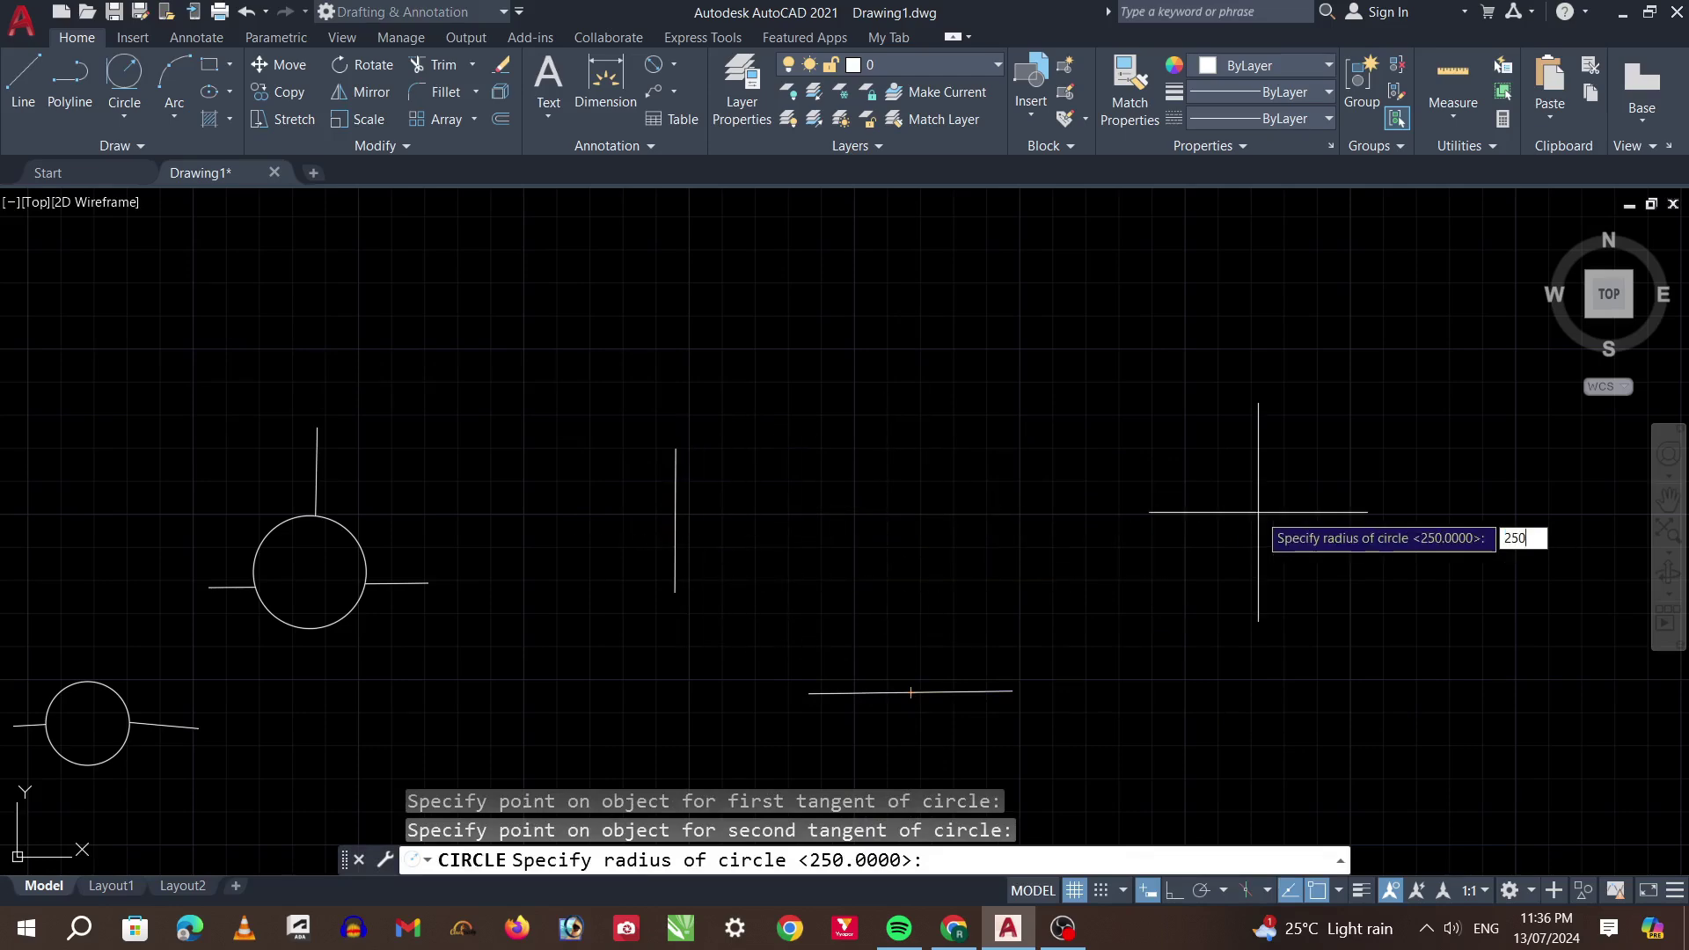
key(Return)
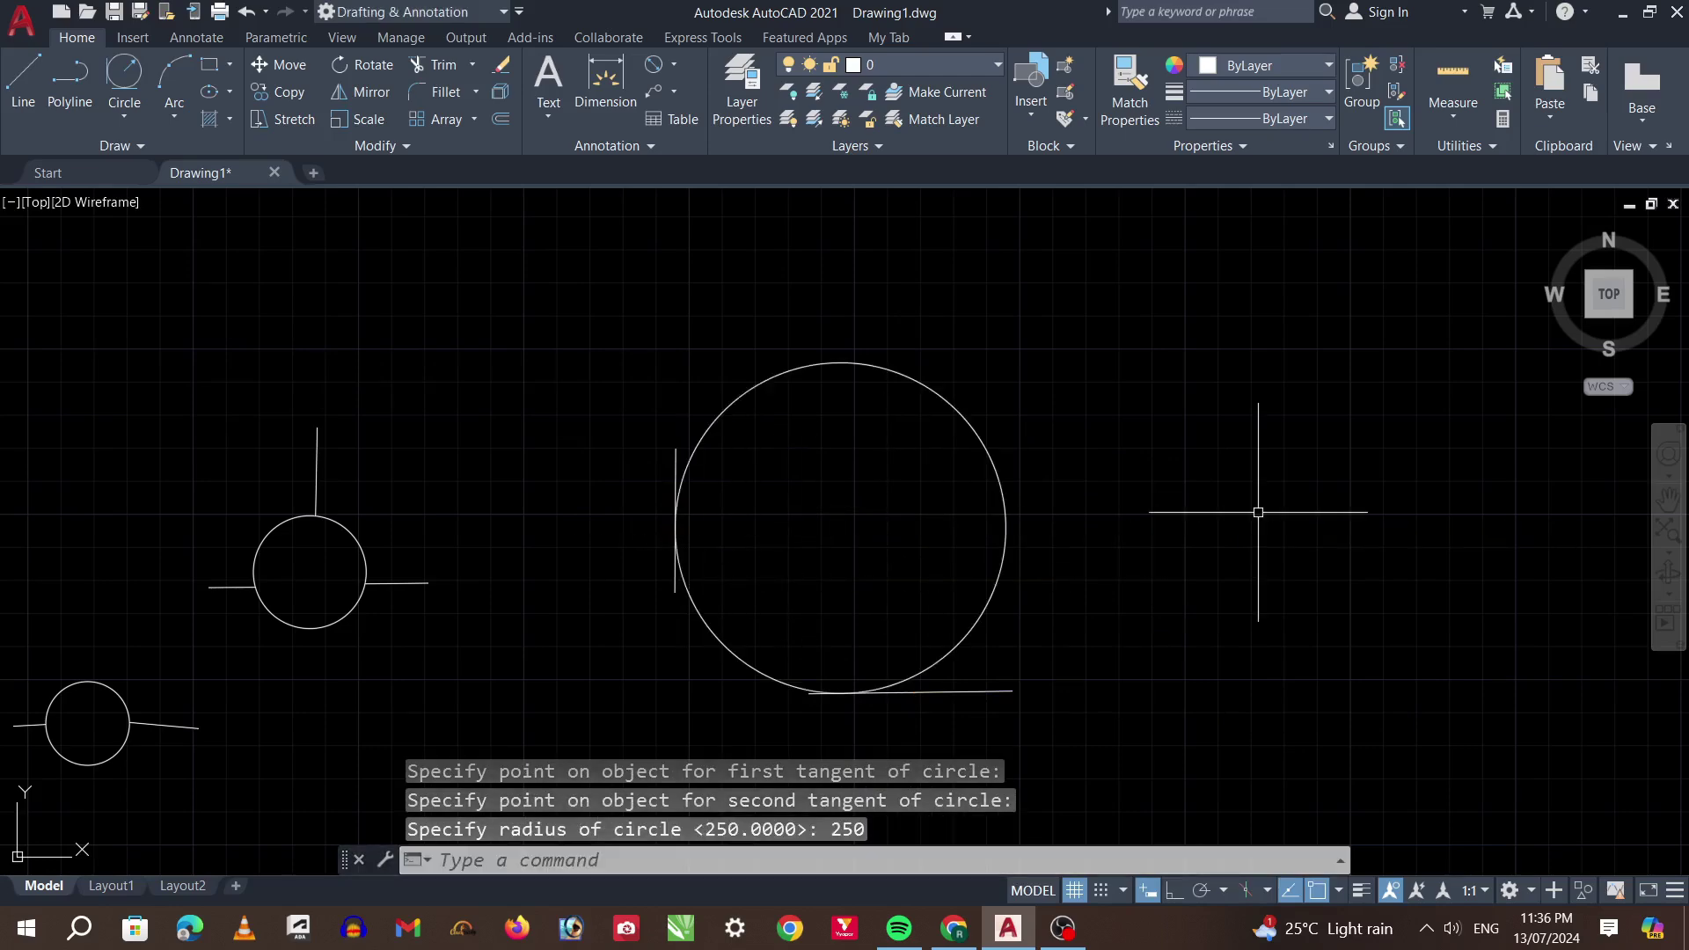
scroll(818, 690, up, 4)
scroll(999, 678, up, 2)
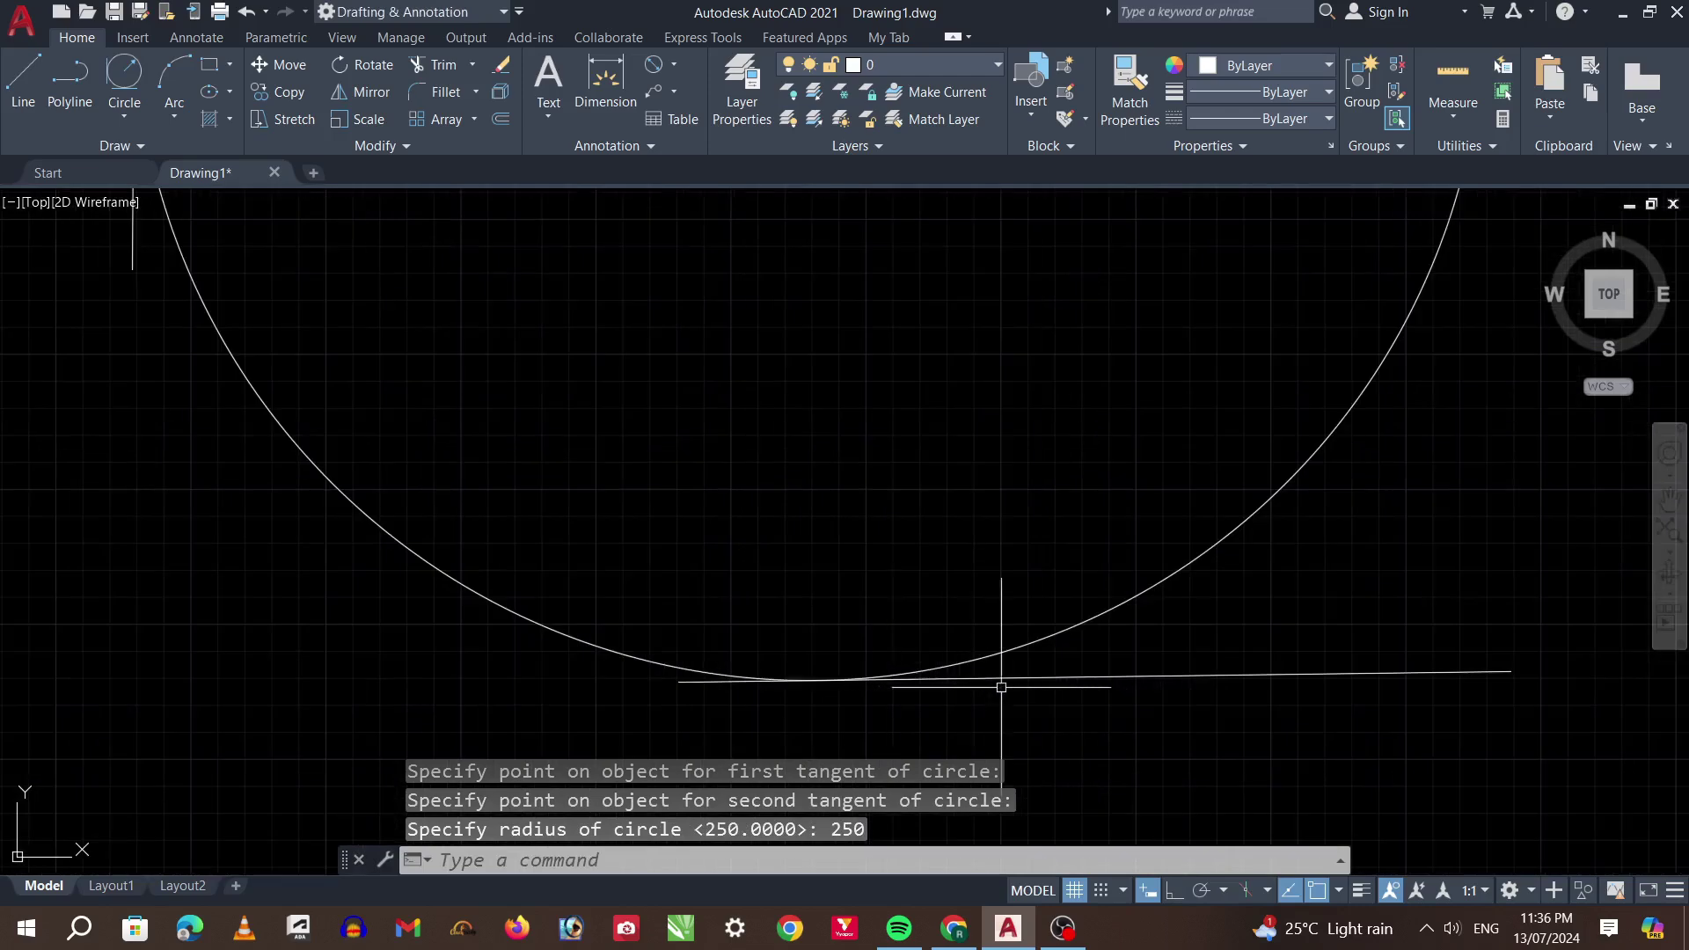
scroll(1089, 693, down, 4)
scroll(859, 497, down, 3)
scroll(875, 535, up, 5)
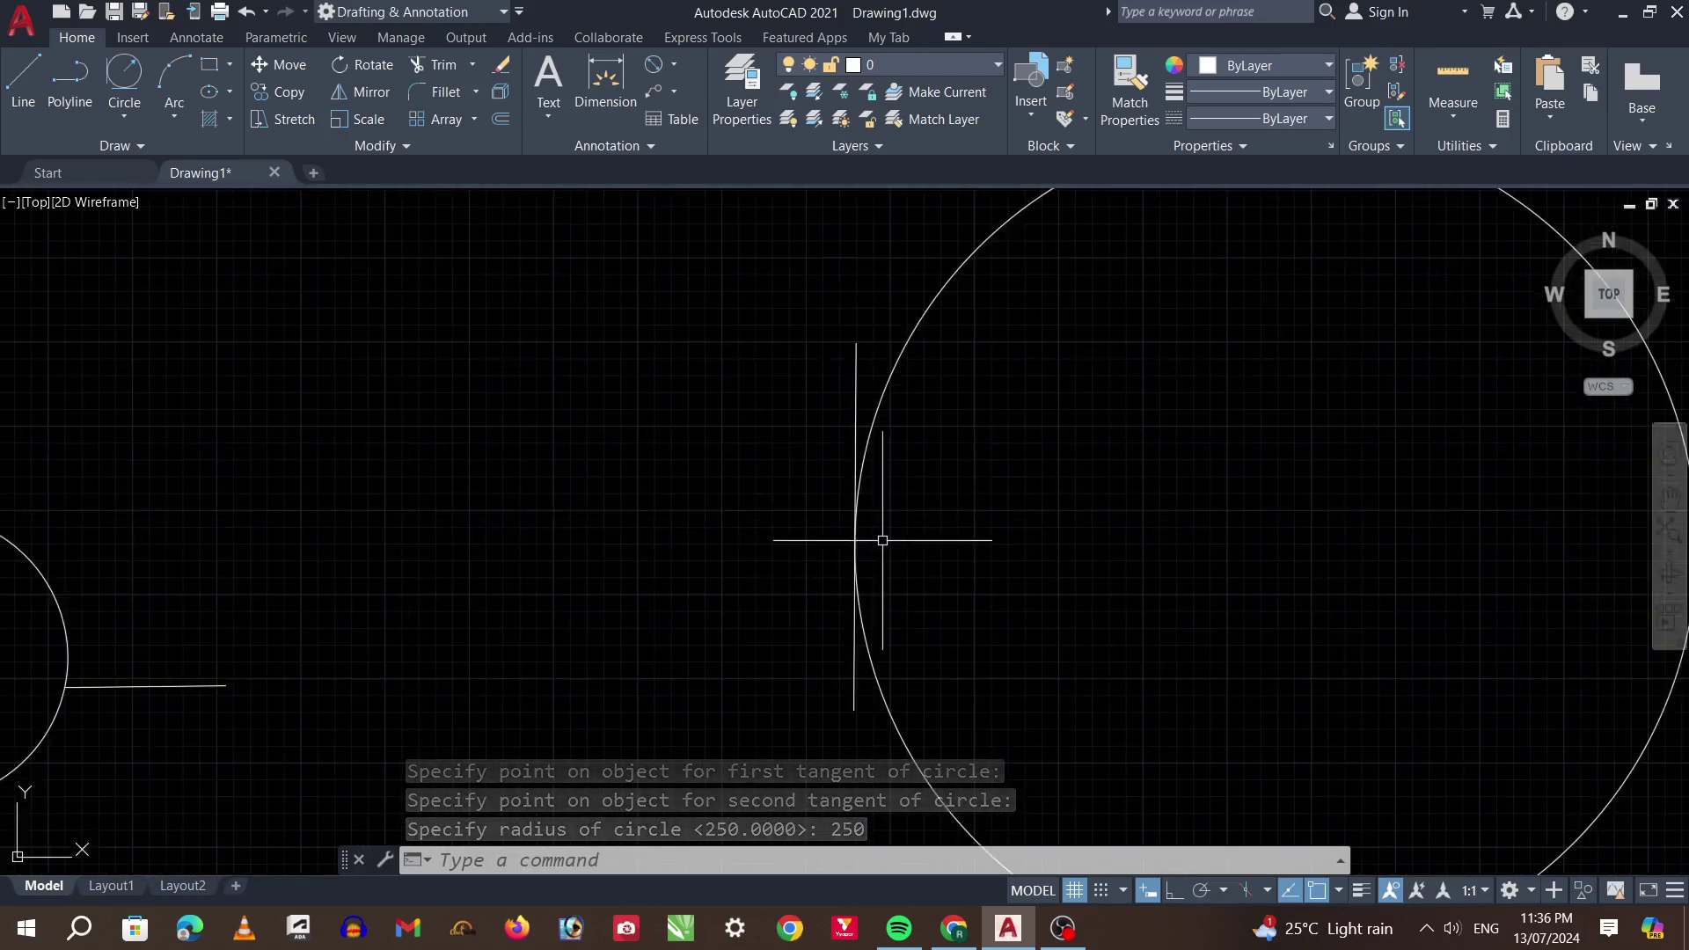
scroll(875, 547, down, 5)
scroll(875, 547, down, 2)
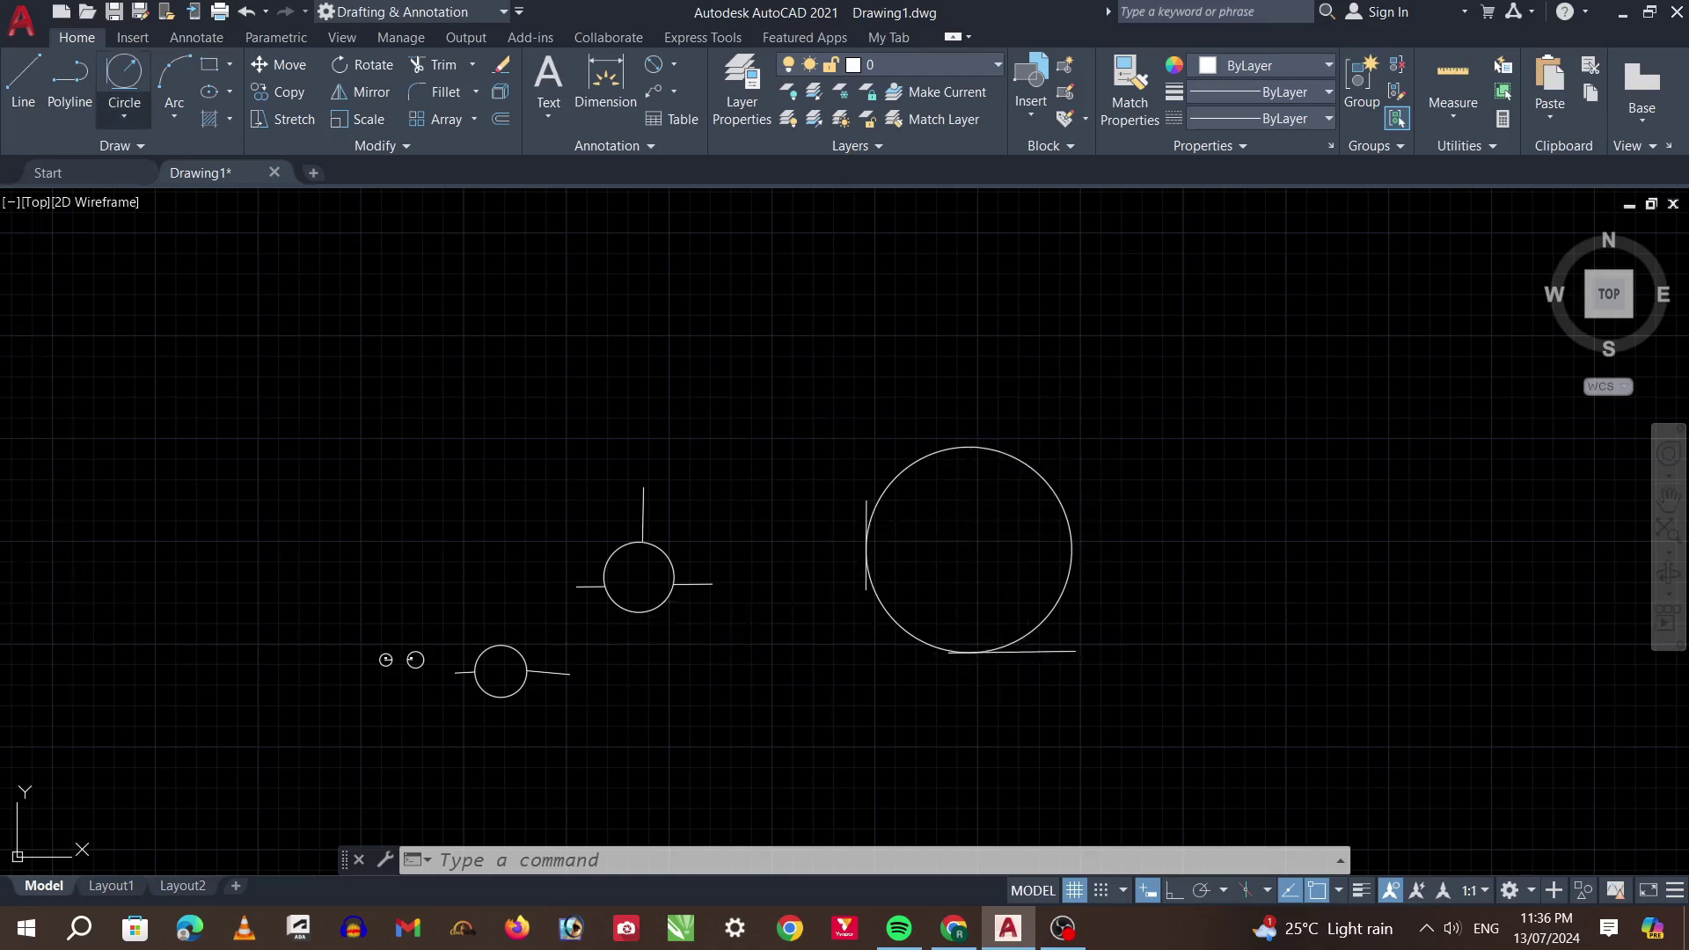
Draw the left vertical line of the first three-line group
click(124, 116)
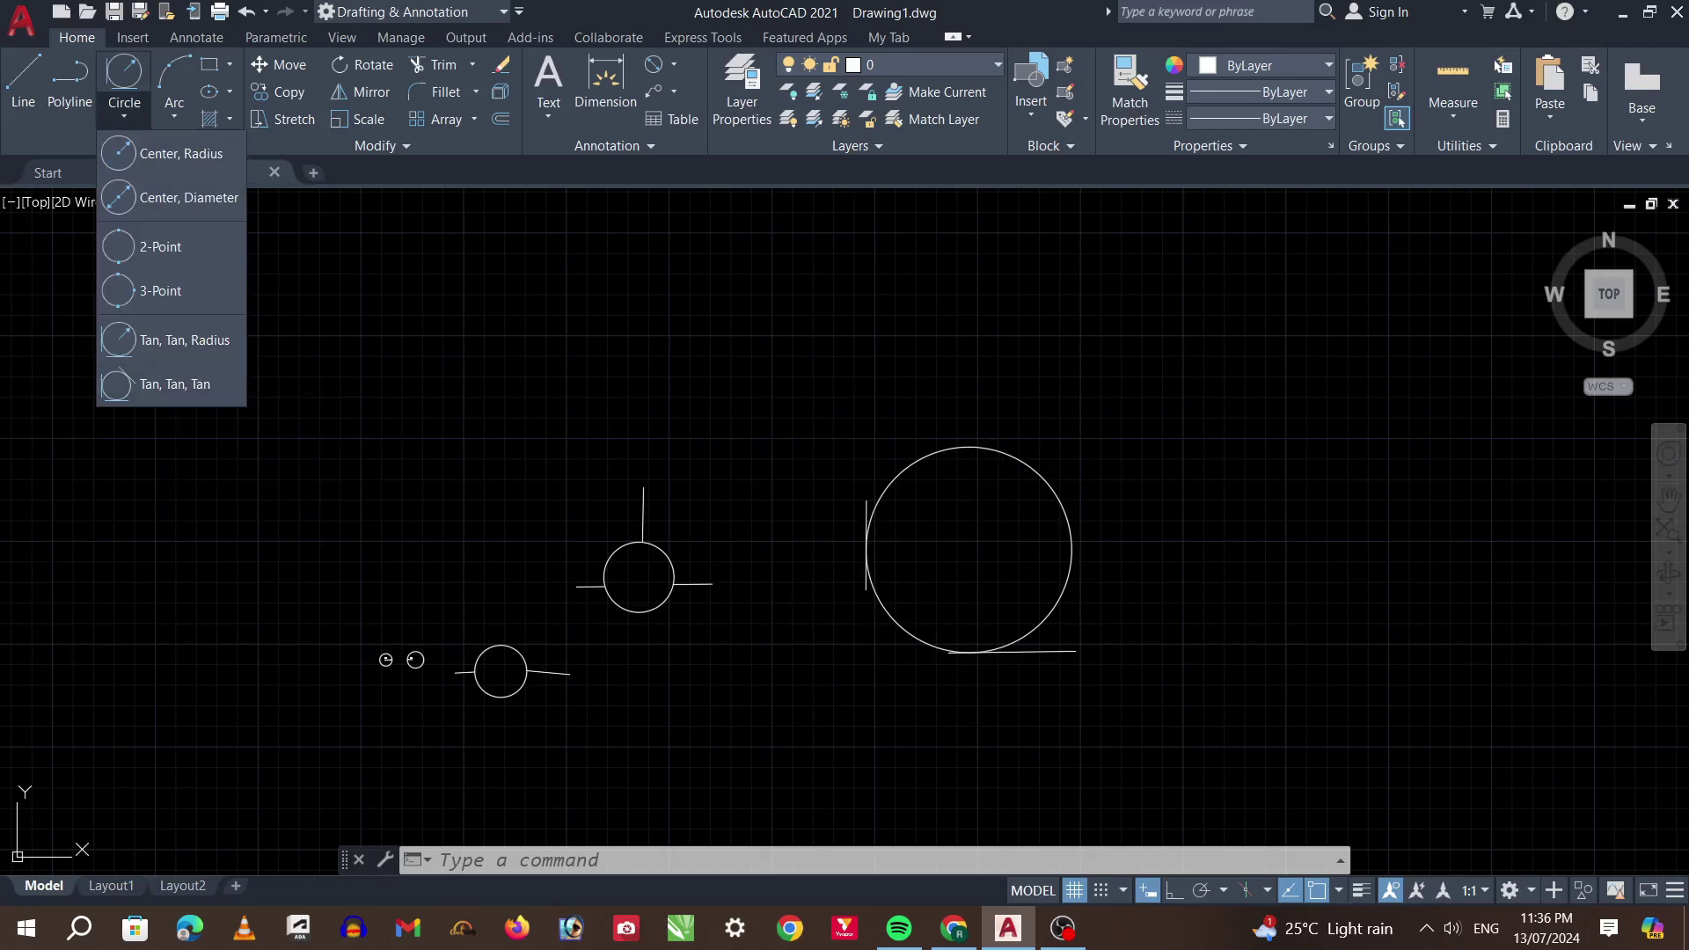
scroll(510, 452, down, 5)
scroll(626, 431, up, 5)
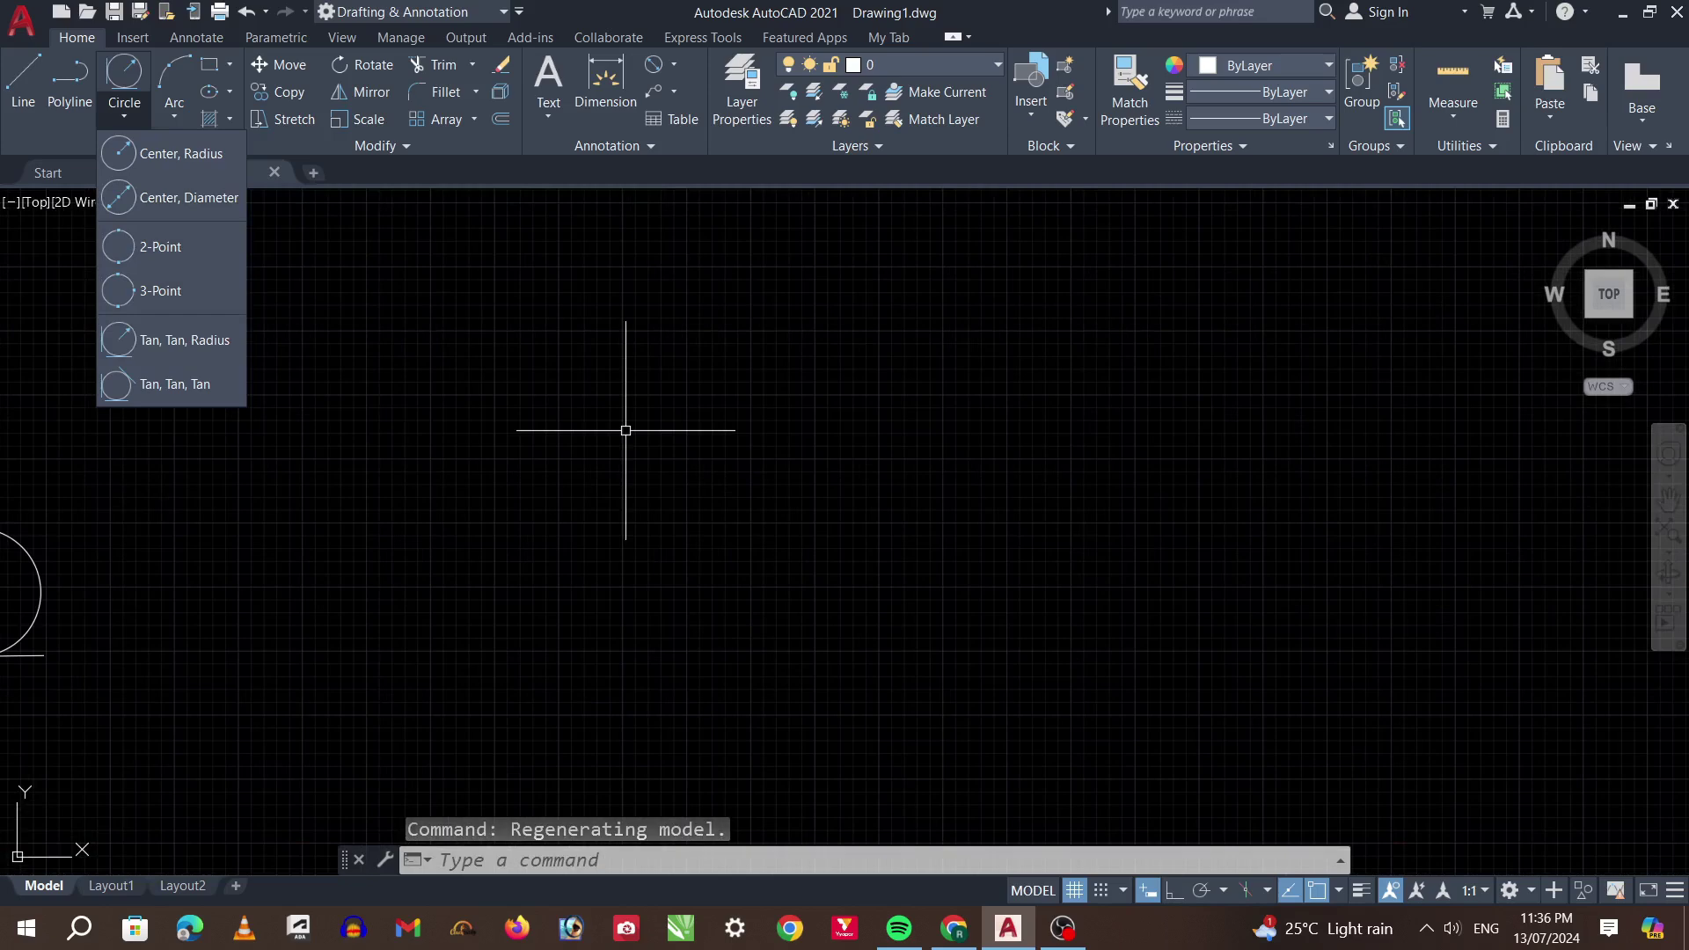
key(Escape)
text(l)
key(Return)
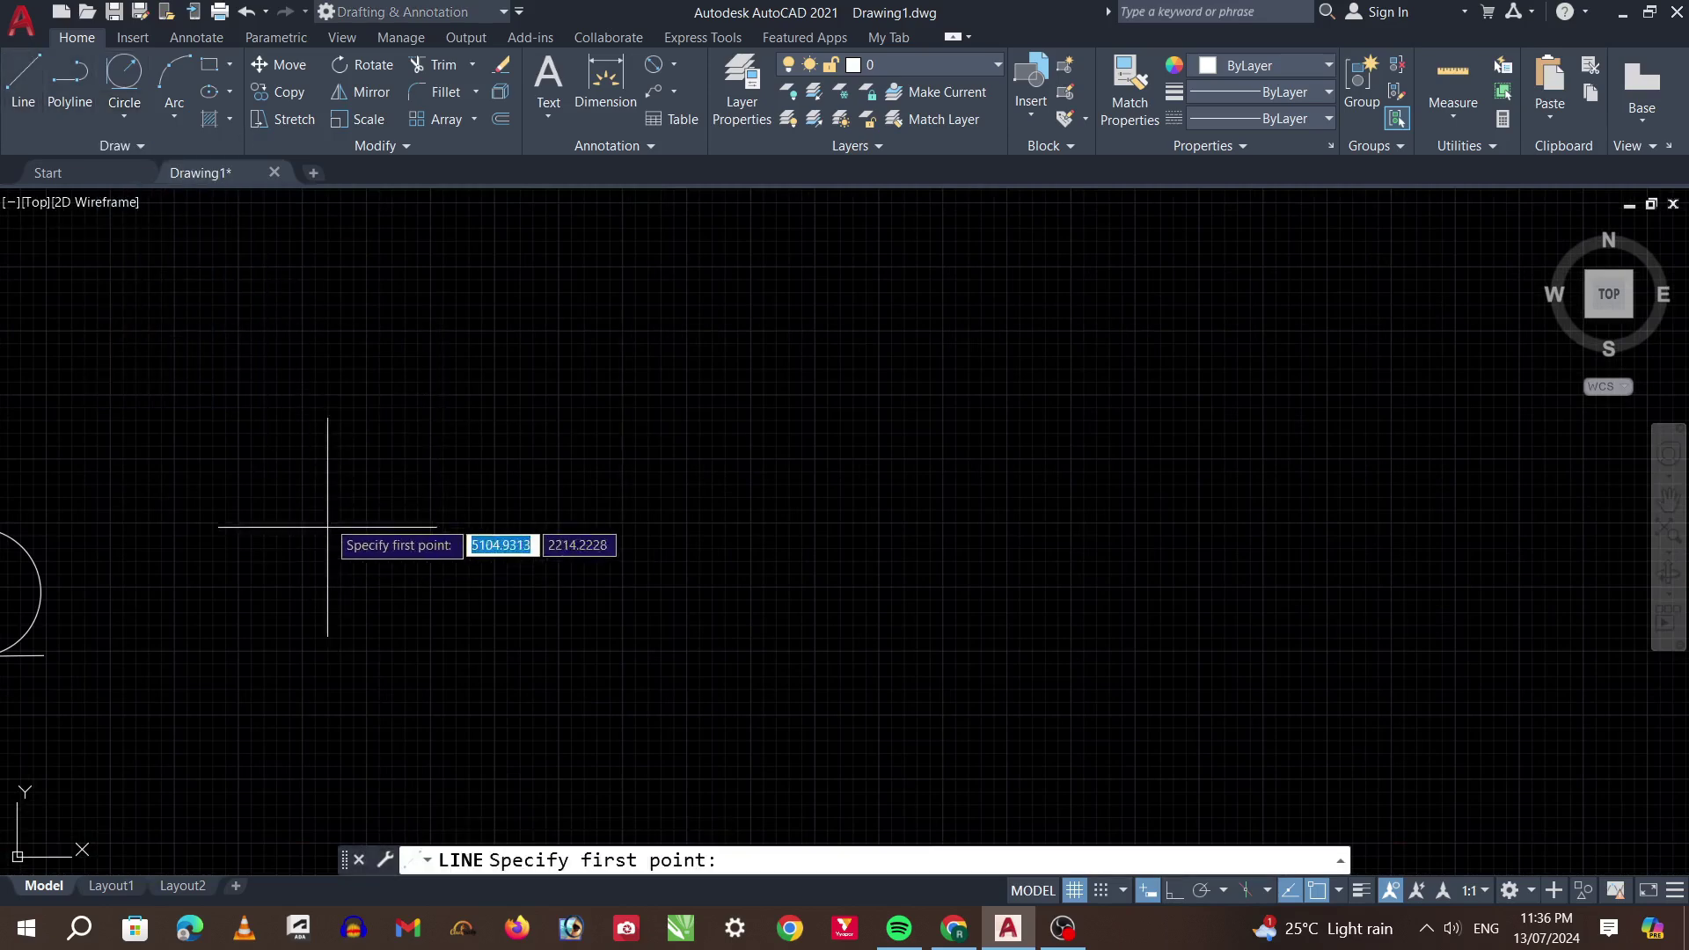
click(328, 518)
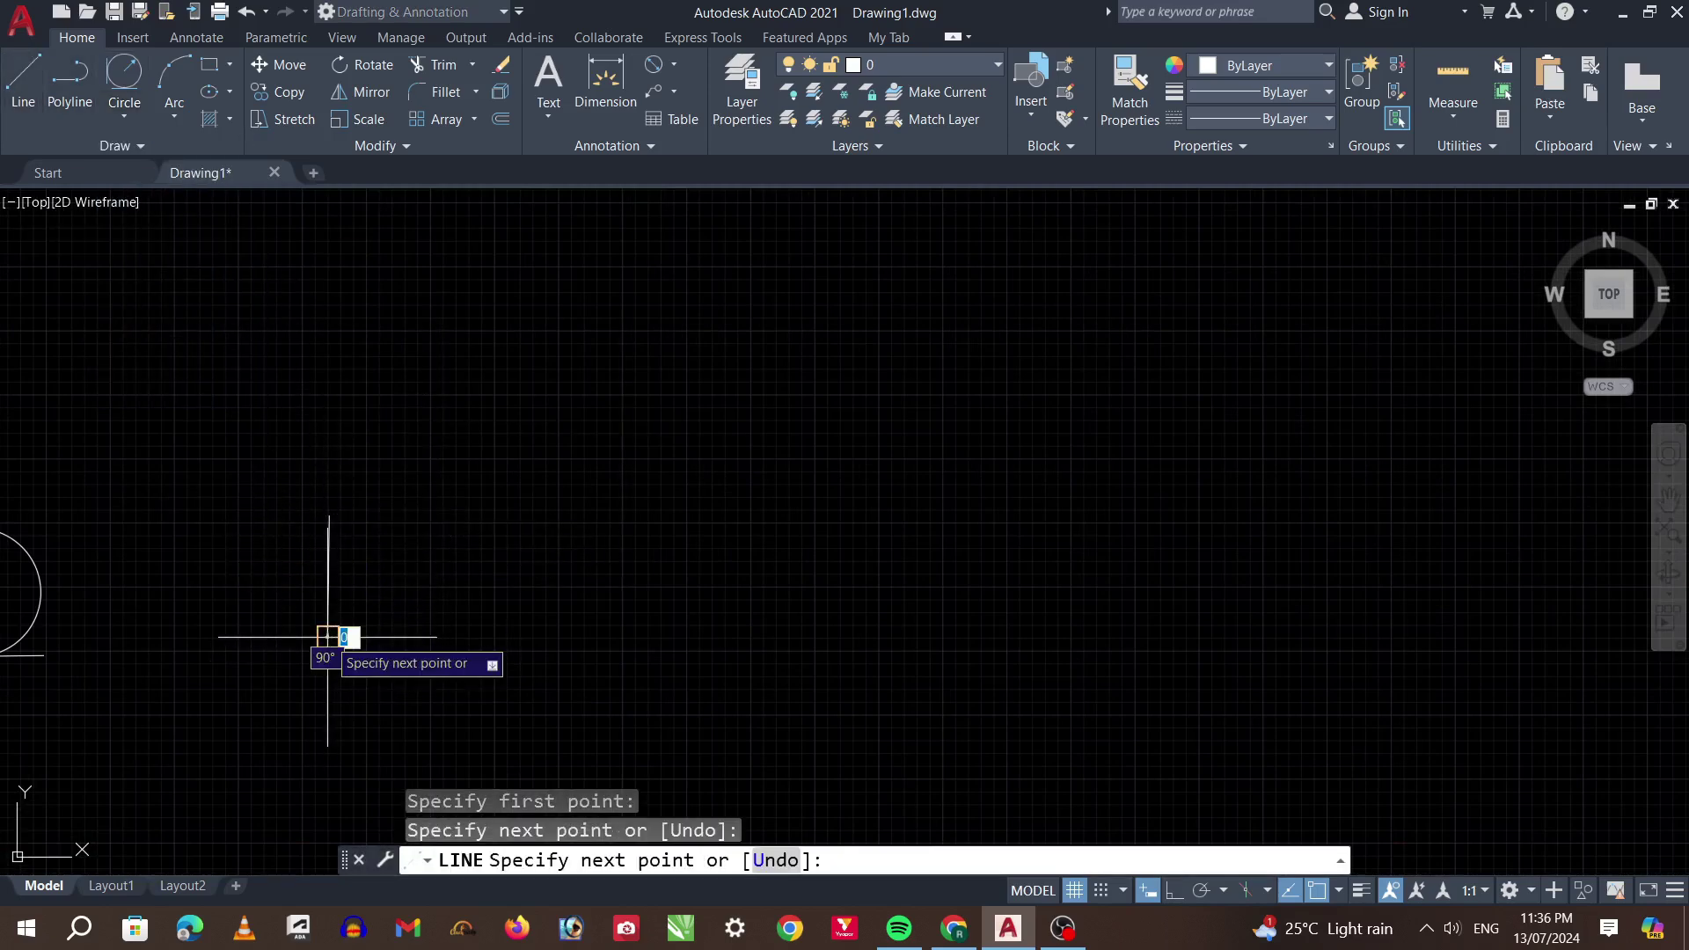
click(328, 637)
key(Return)
Add the bottom horizontal line and the right vertical line to finish the first group
click(437, 697)
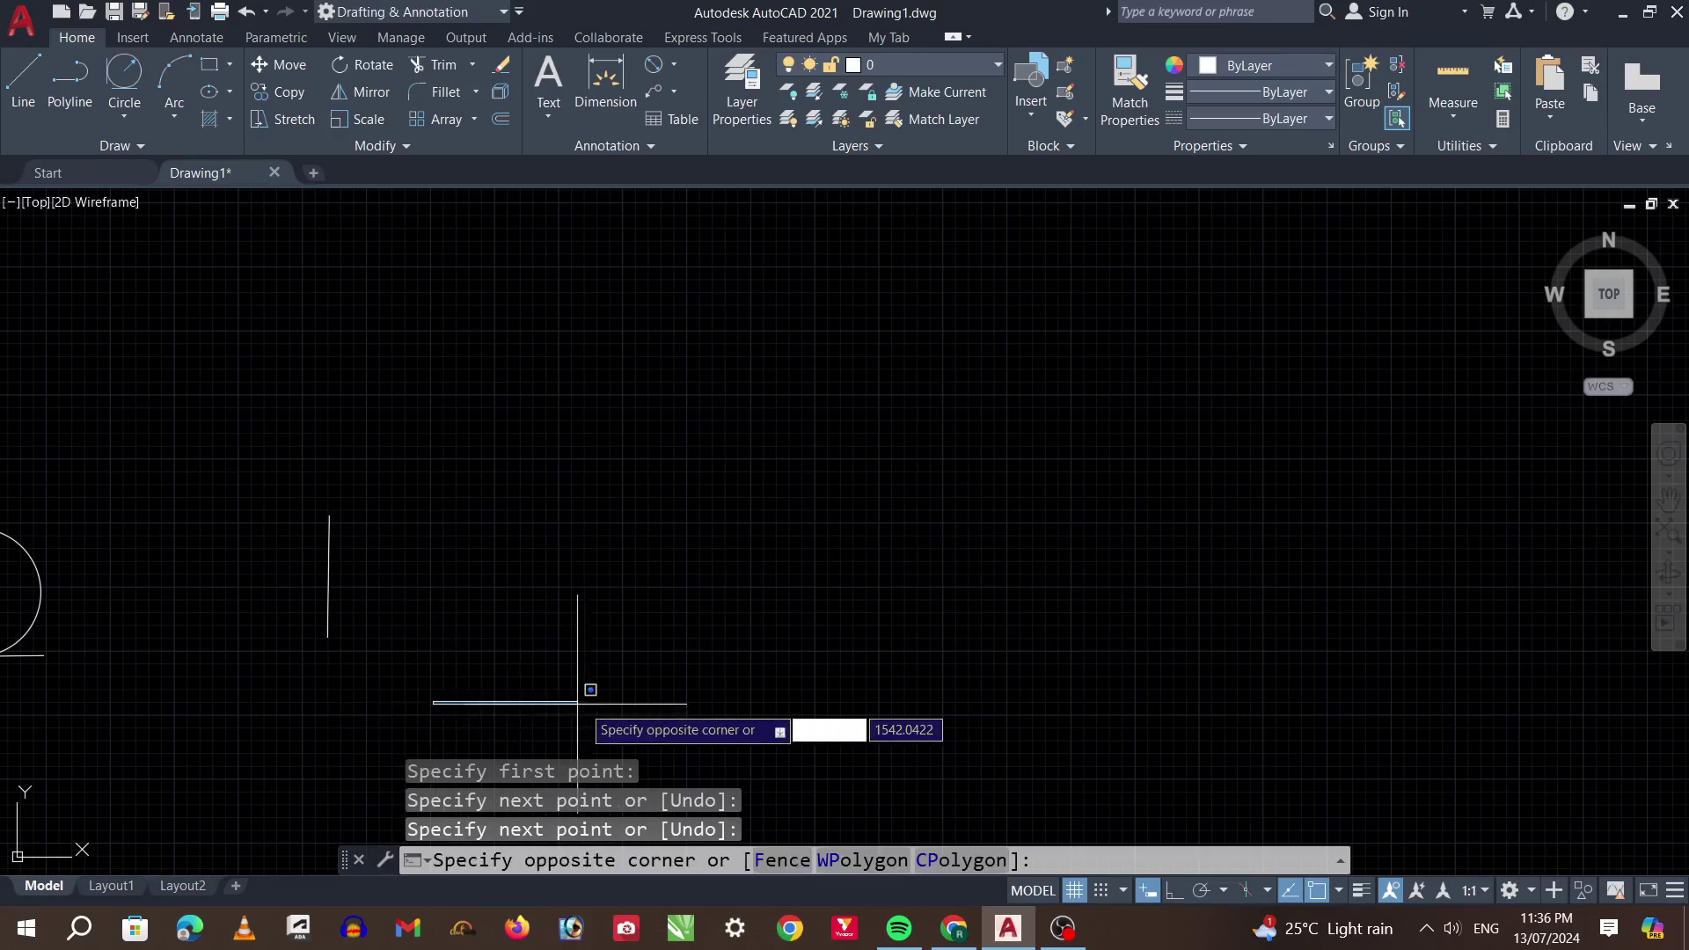
key(Escape)
key(Return)
click(390, 694)
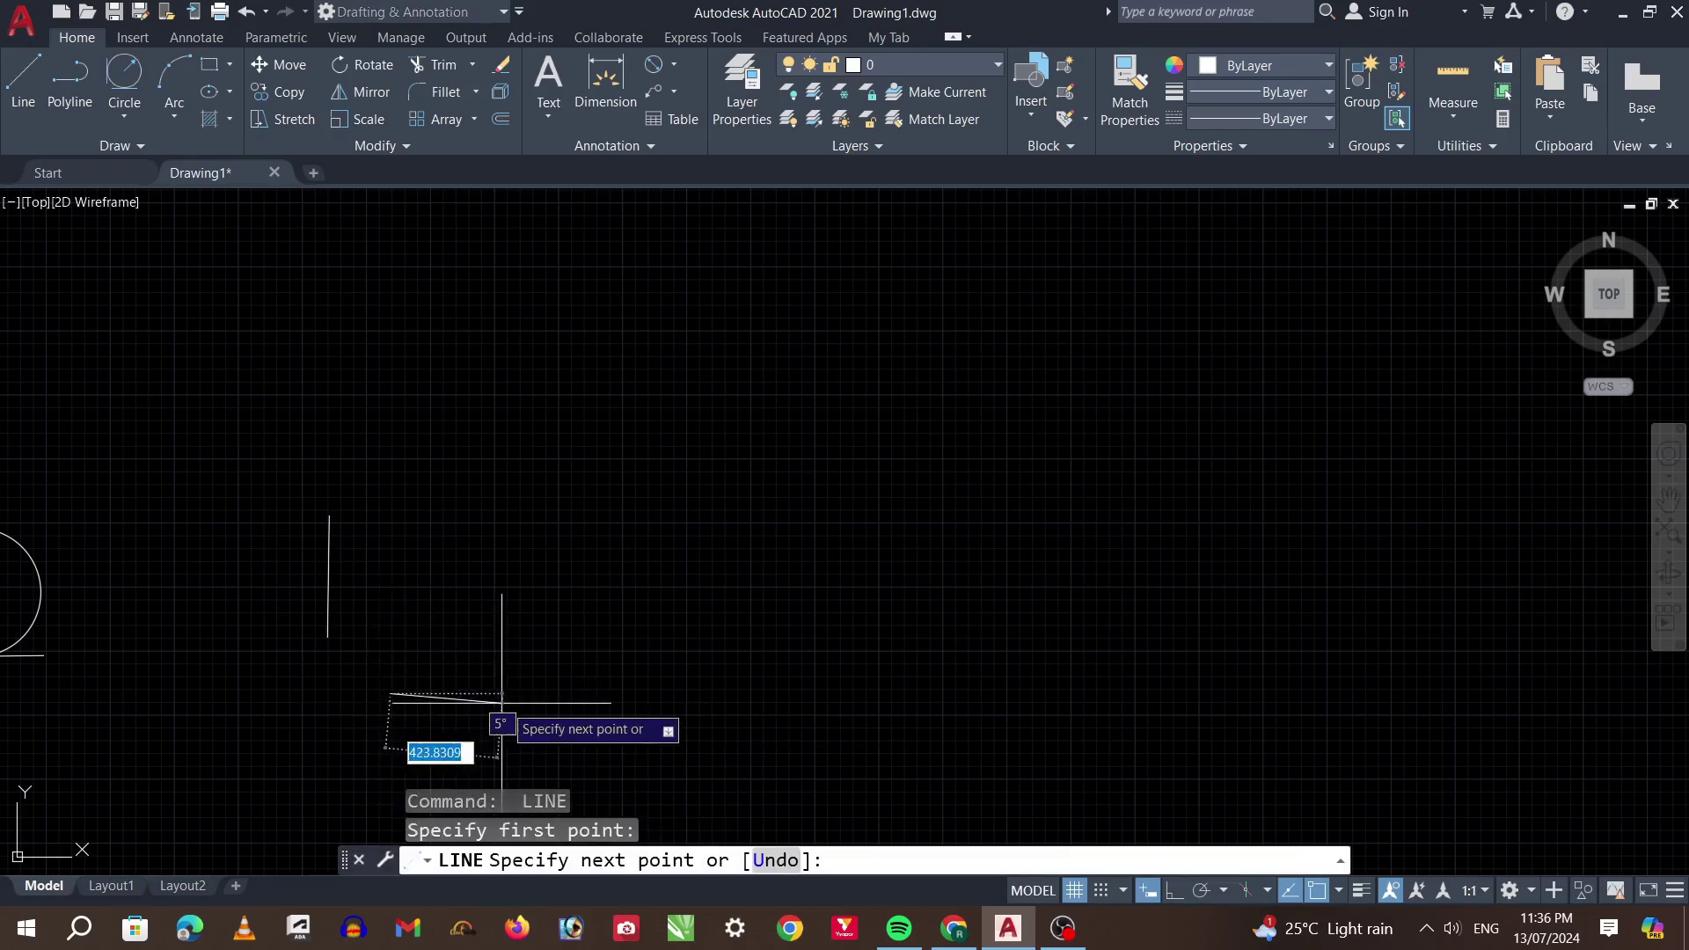
click(553, 690)
key(Return)
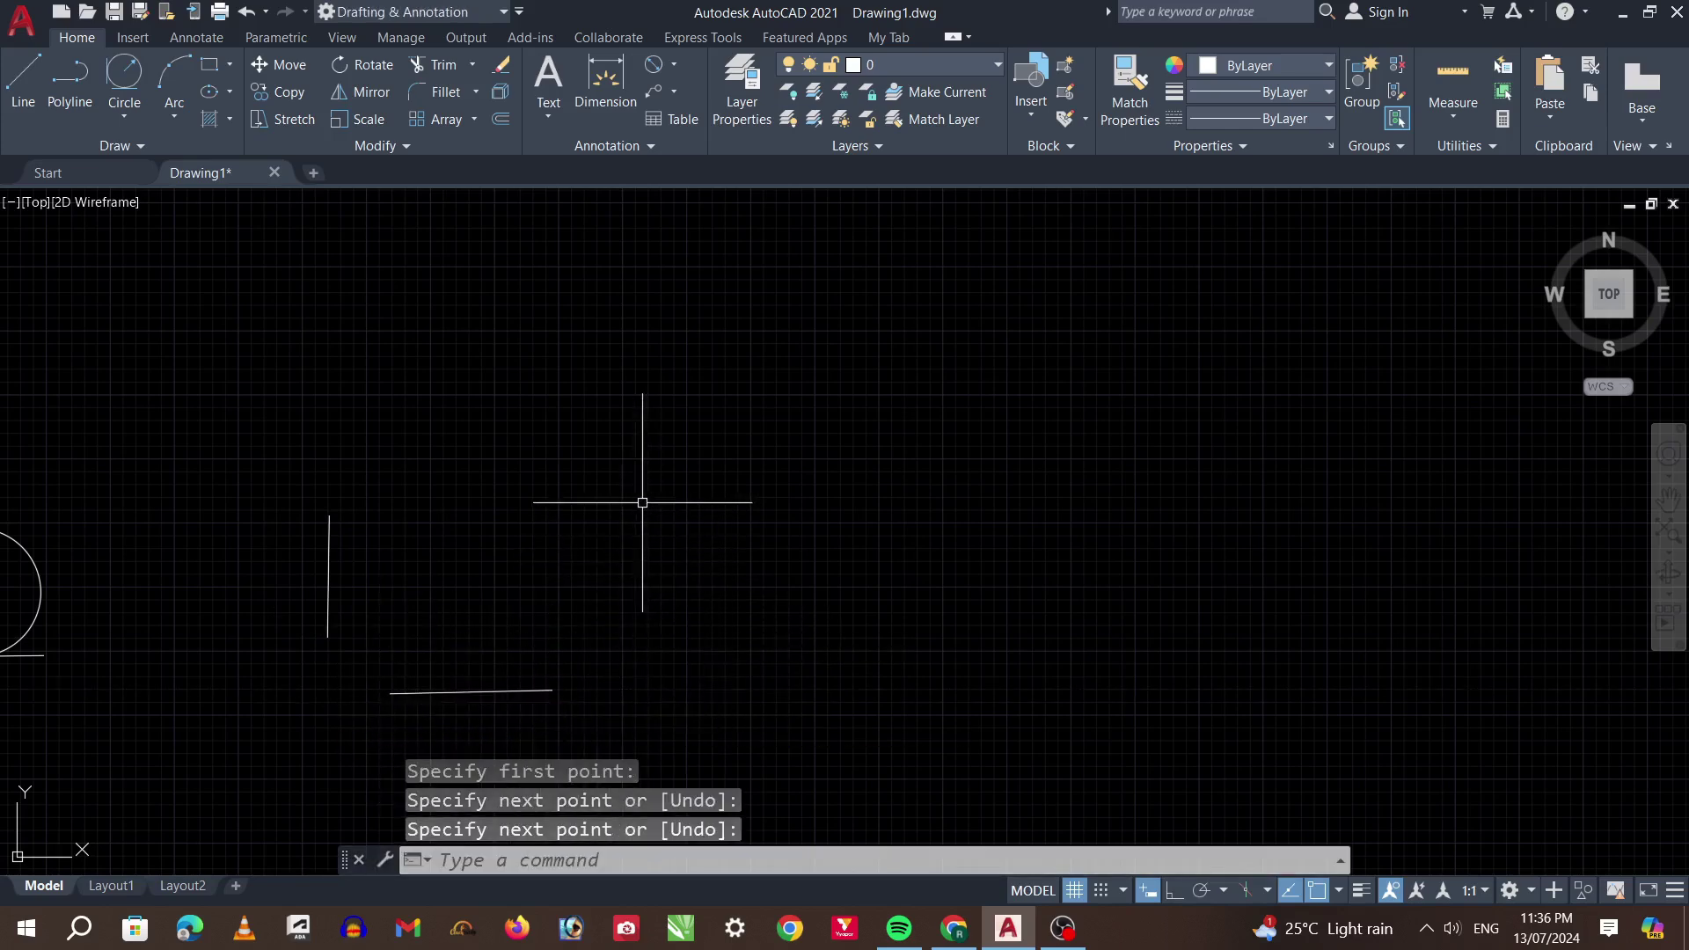
key(Return)
click(628, 500)
click(629, 626)
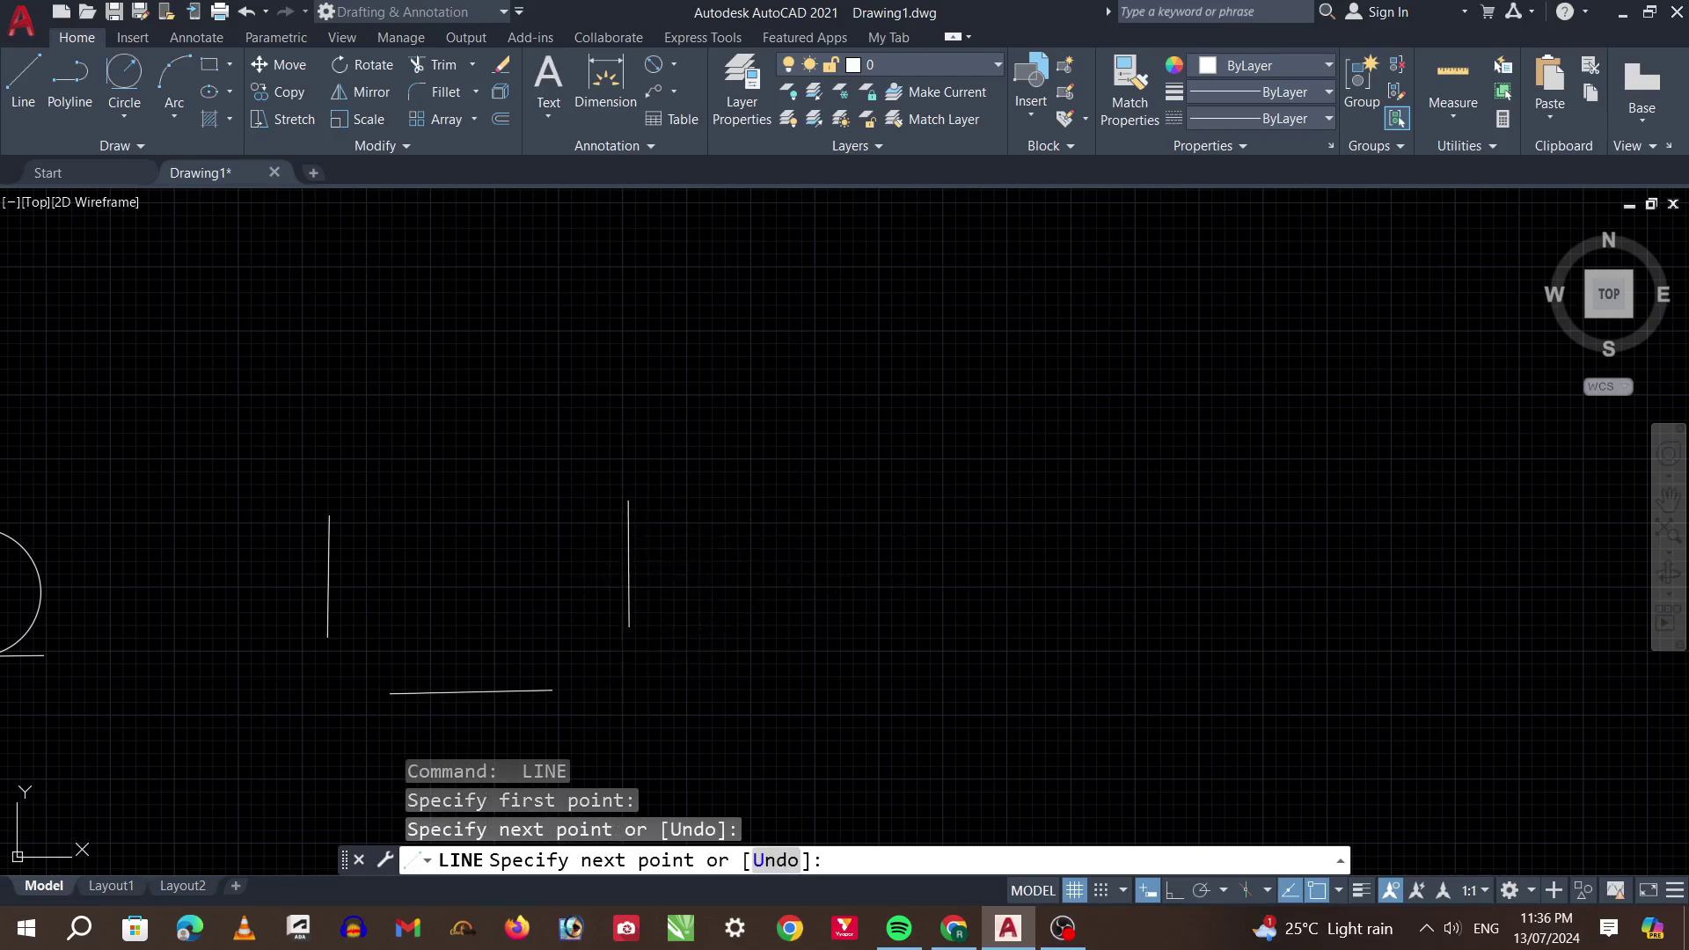
key(Return)
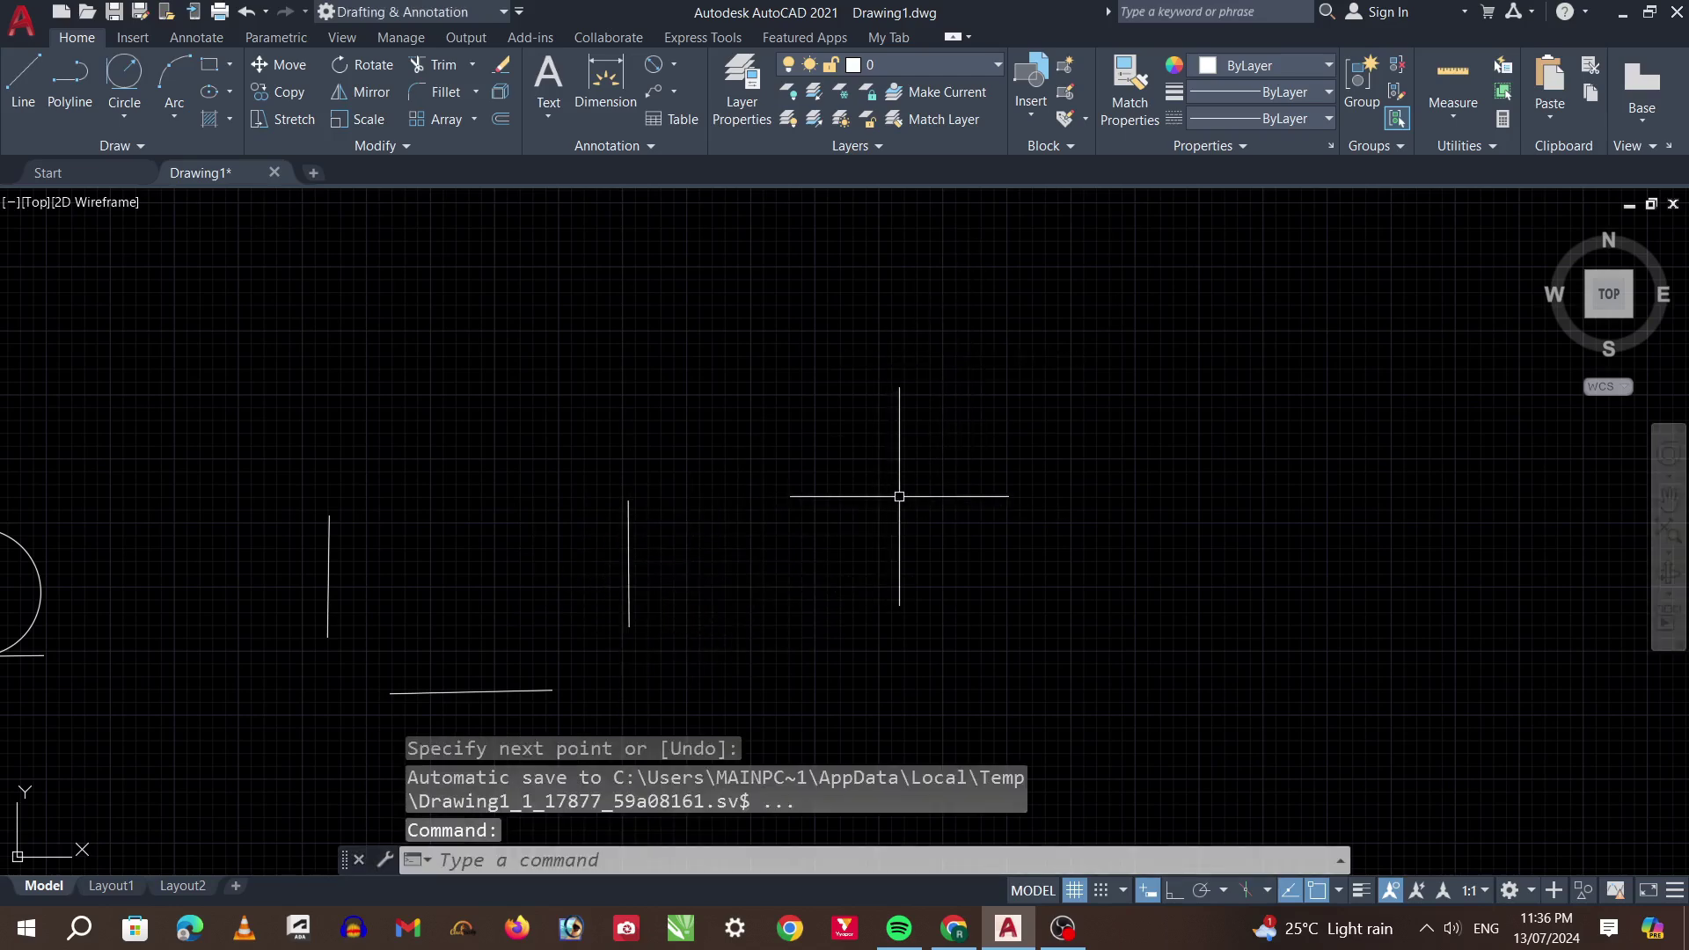
Draw the first slanted line of the triangle-shaped group on the right
key(Return)
click(884, 499)
click(976, 355)
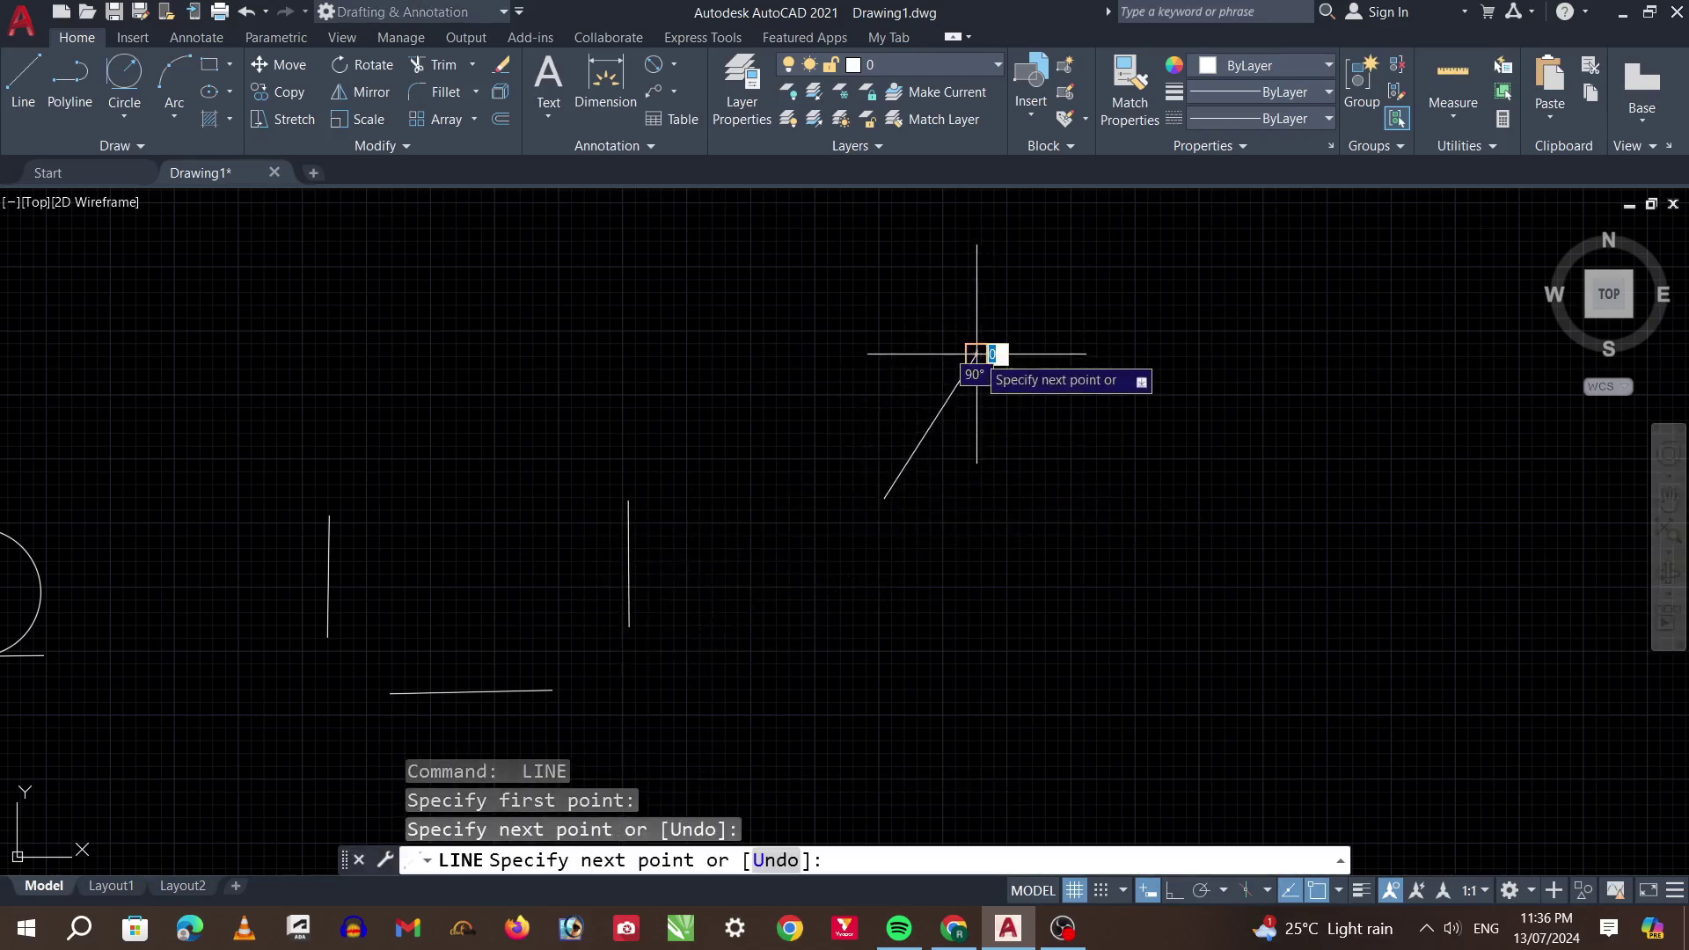
key(Return)
click(1294, 403)
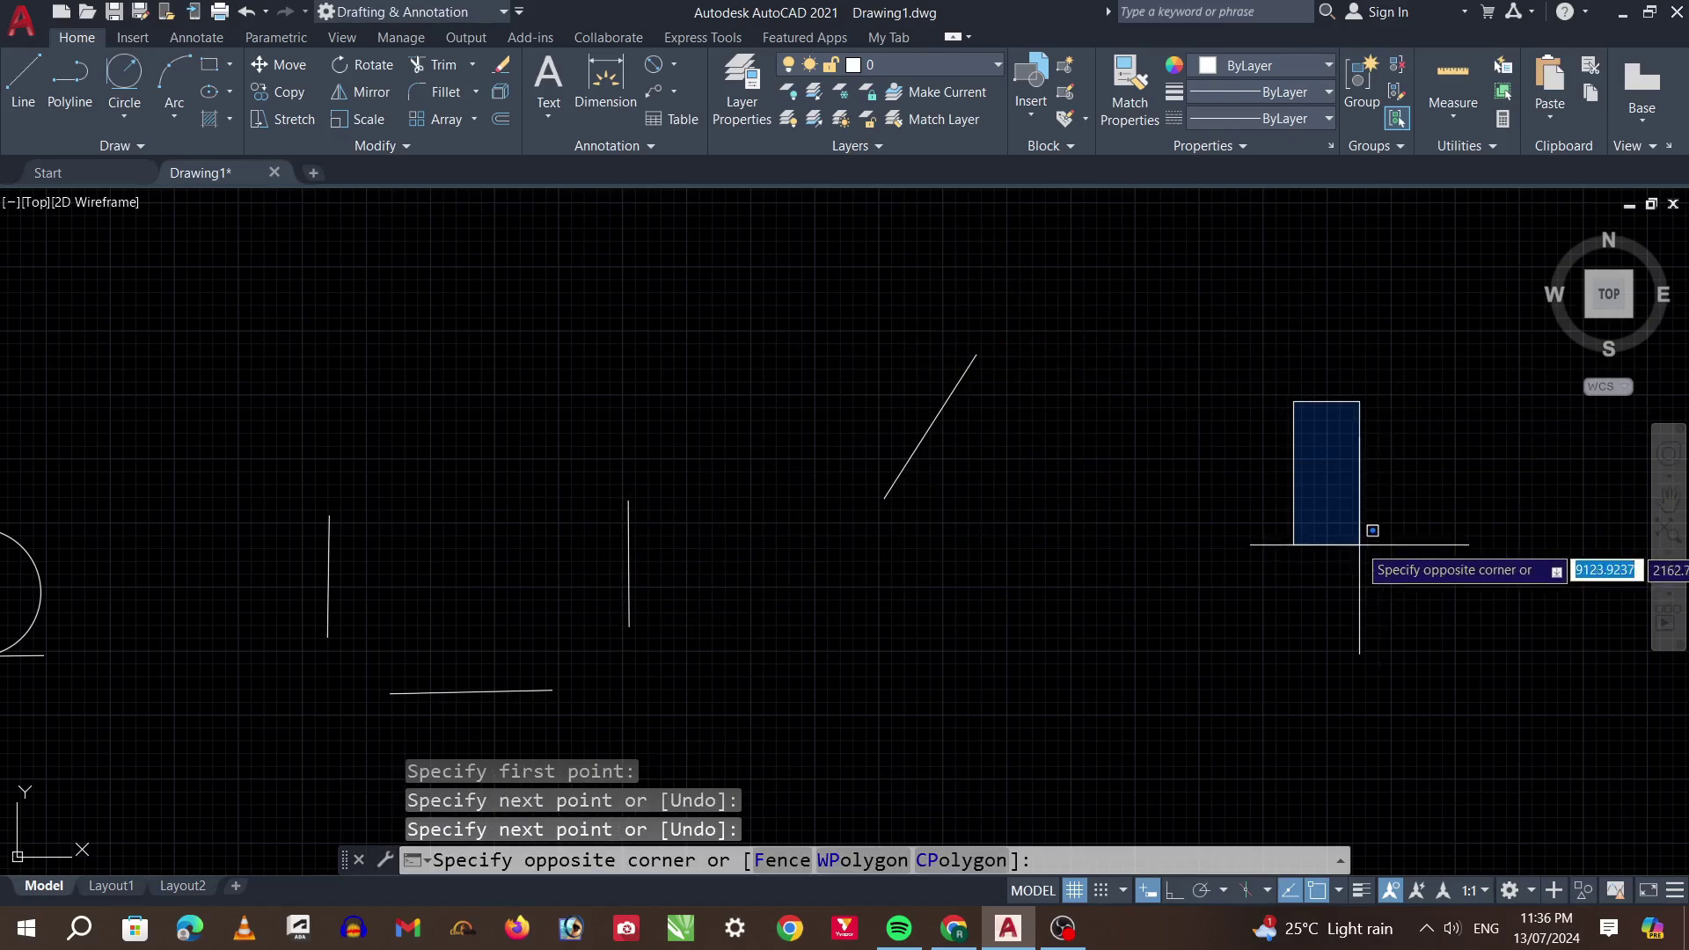
key(Return)
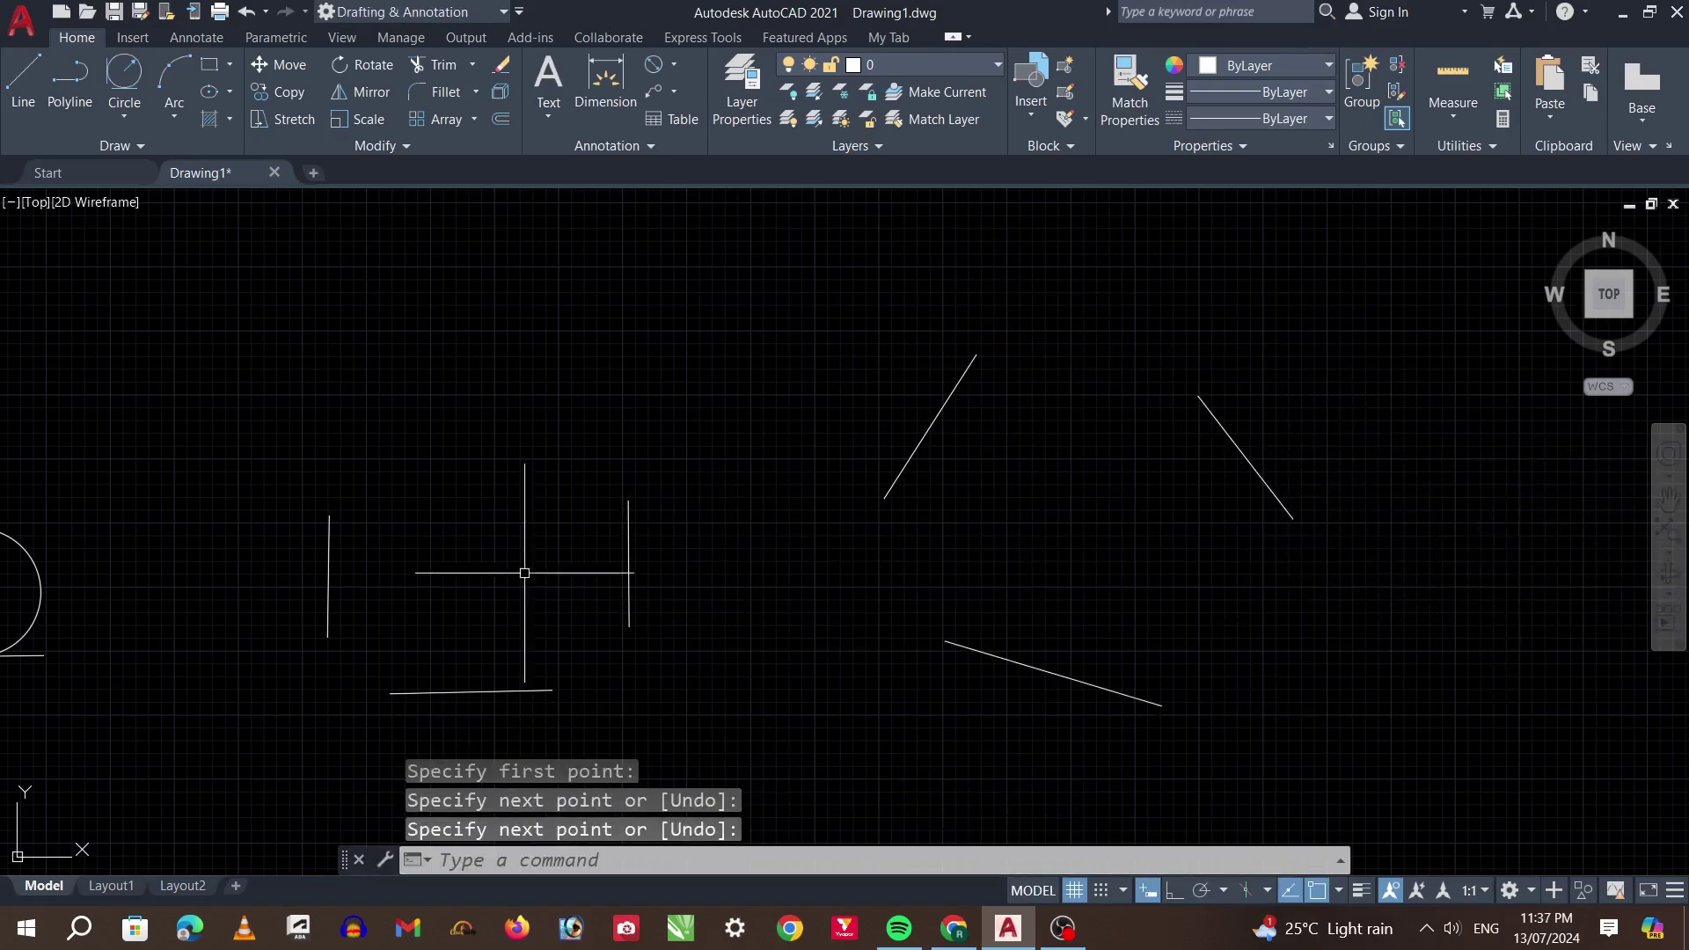
scroll(426, 625, down, 2)
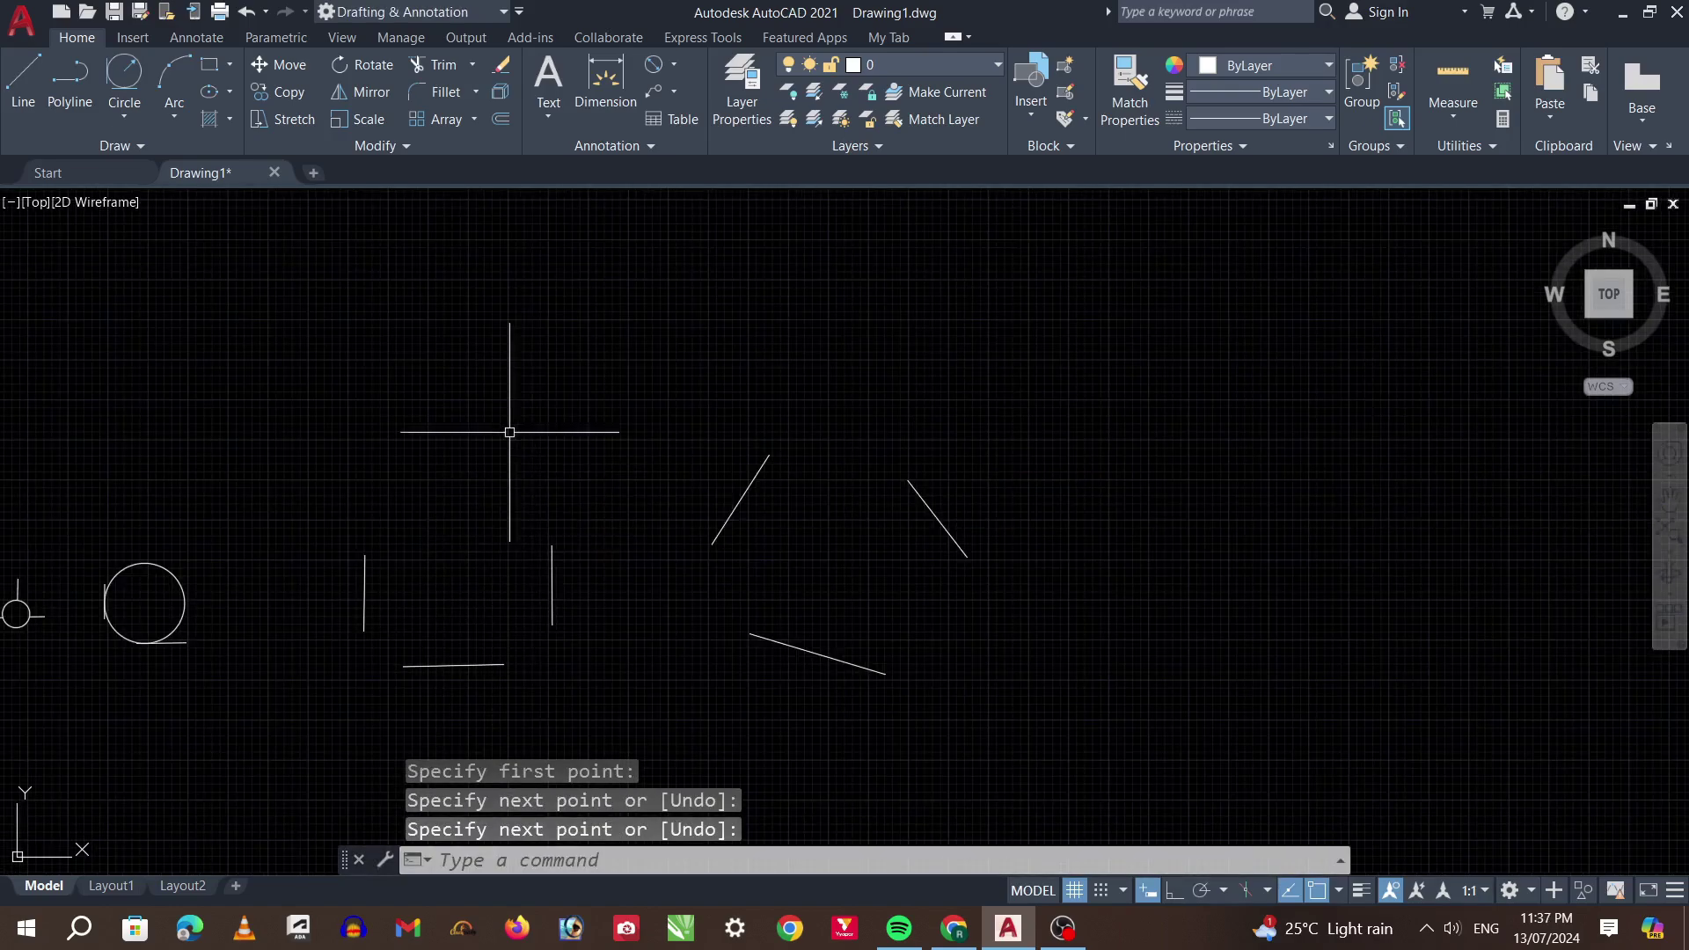
scroll(364, 590, up, 2)
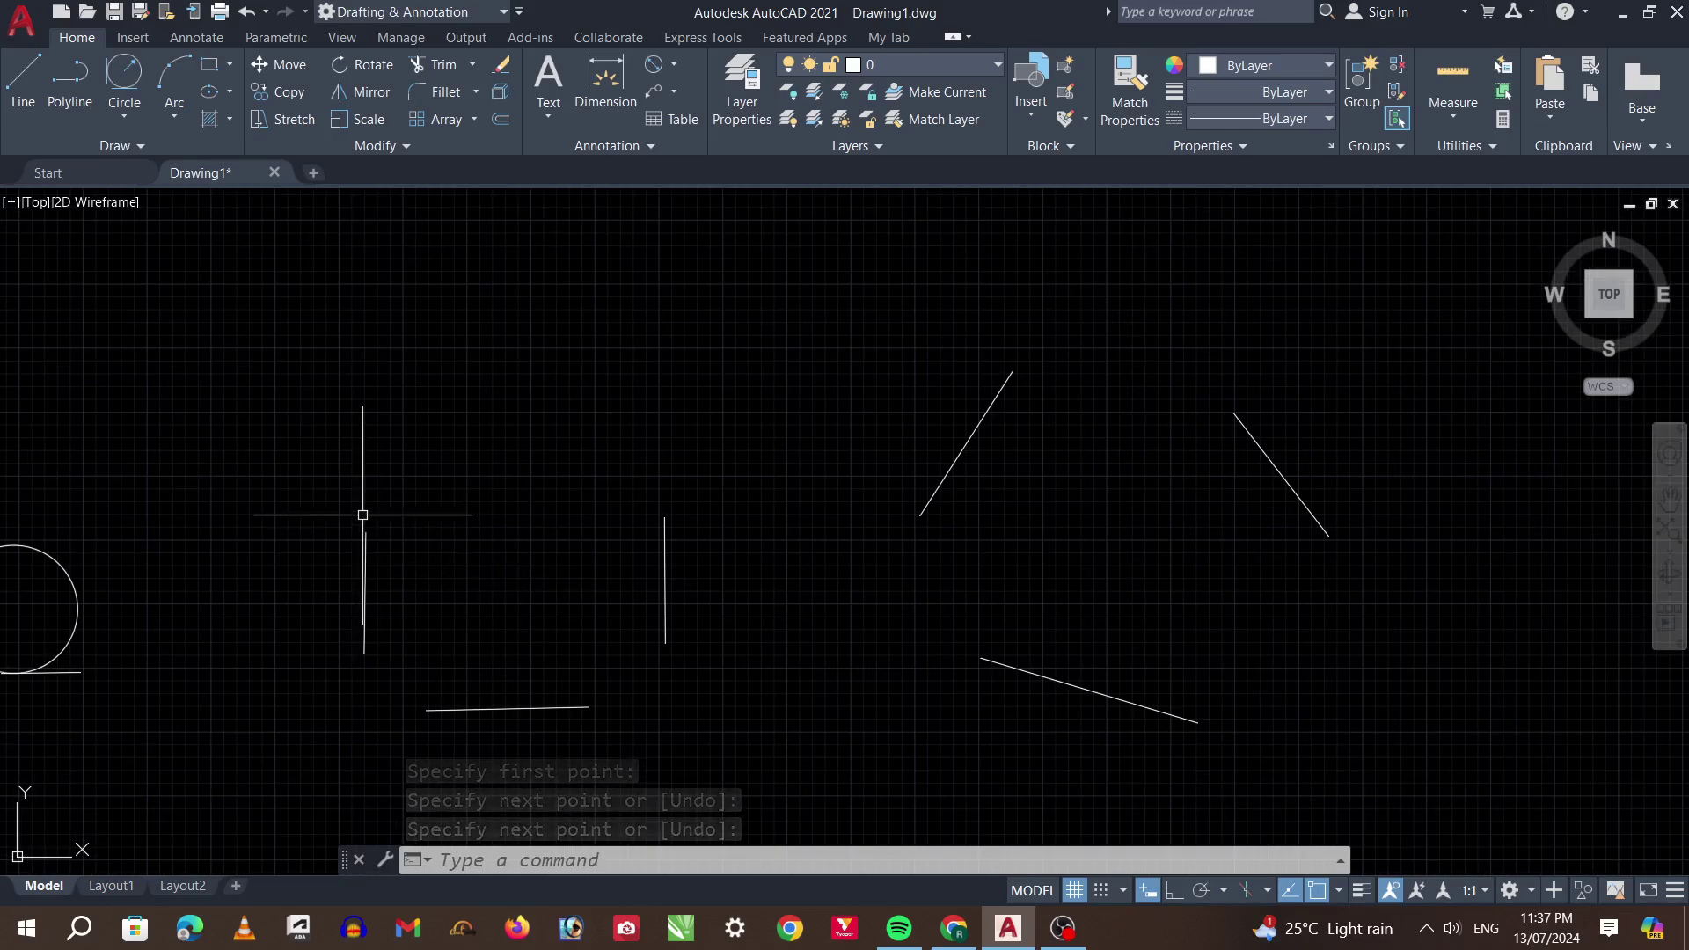
Draw a Tan, Tan, Tan circle inside the left vertical line, bottom line and right vertical line
click(124, 116)
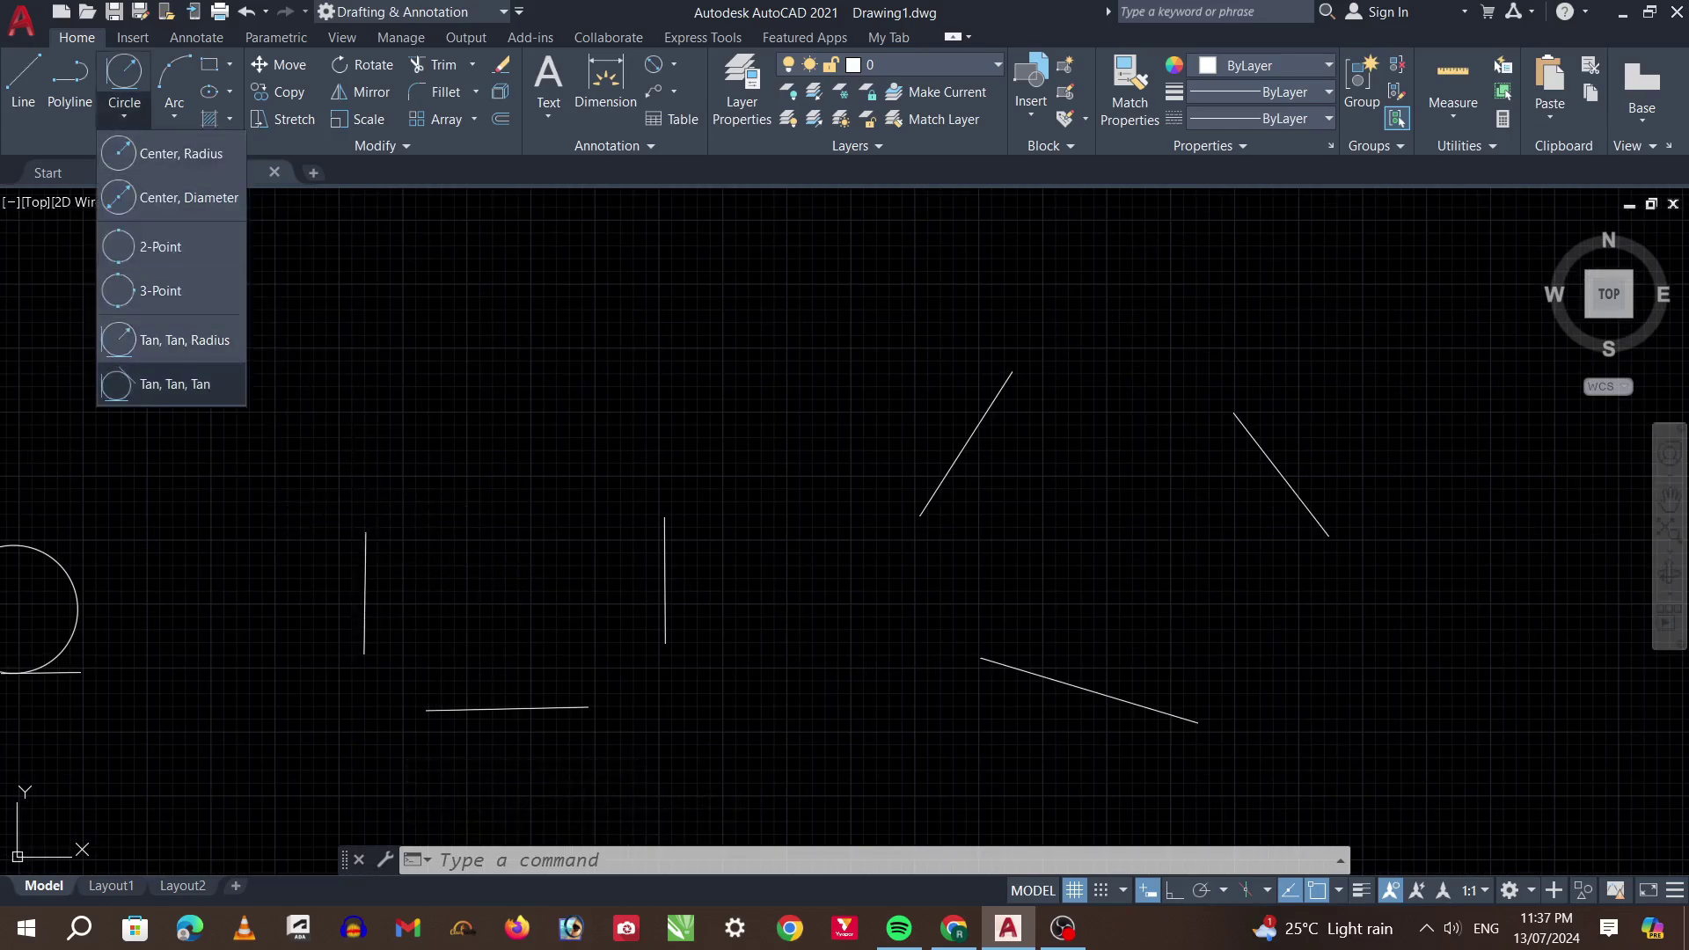
click(175, 383)
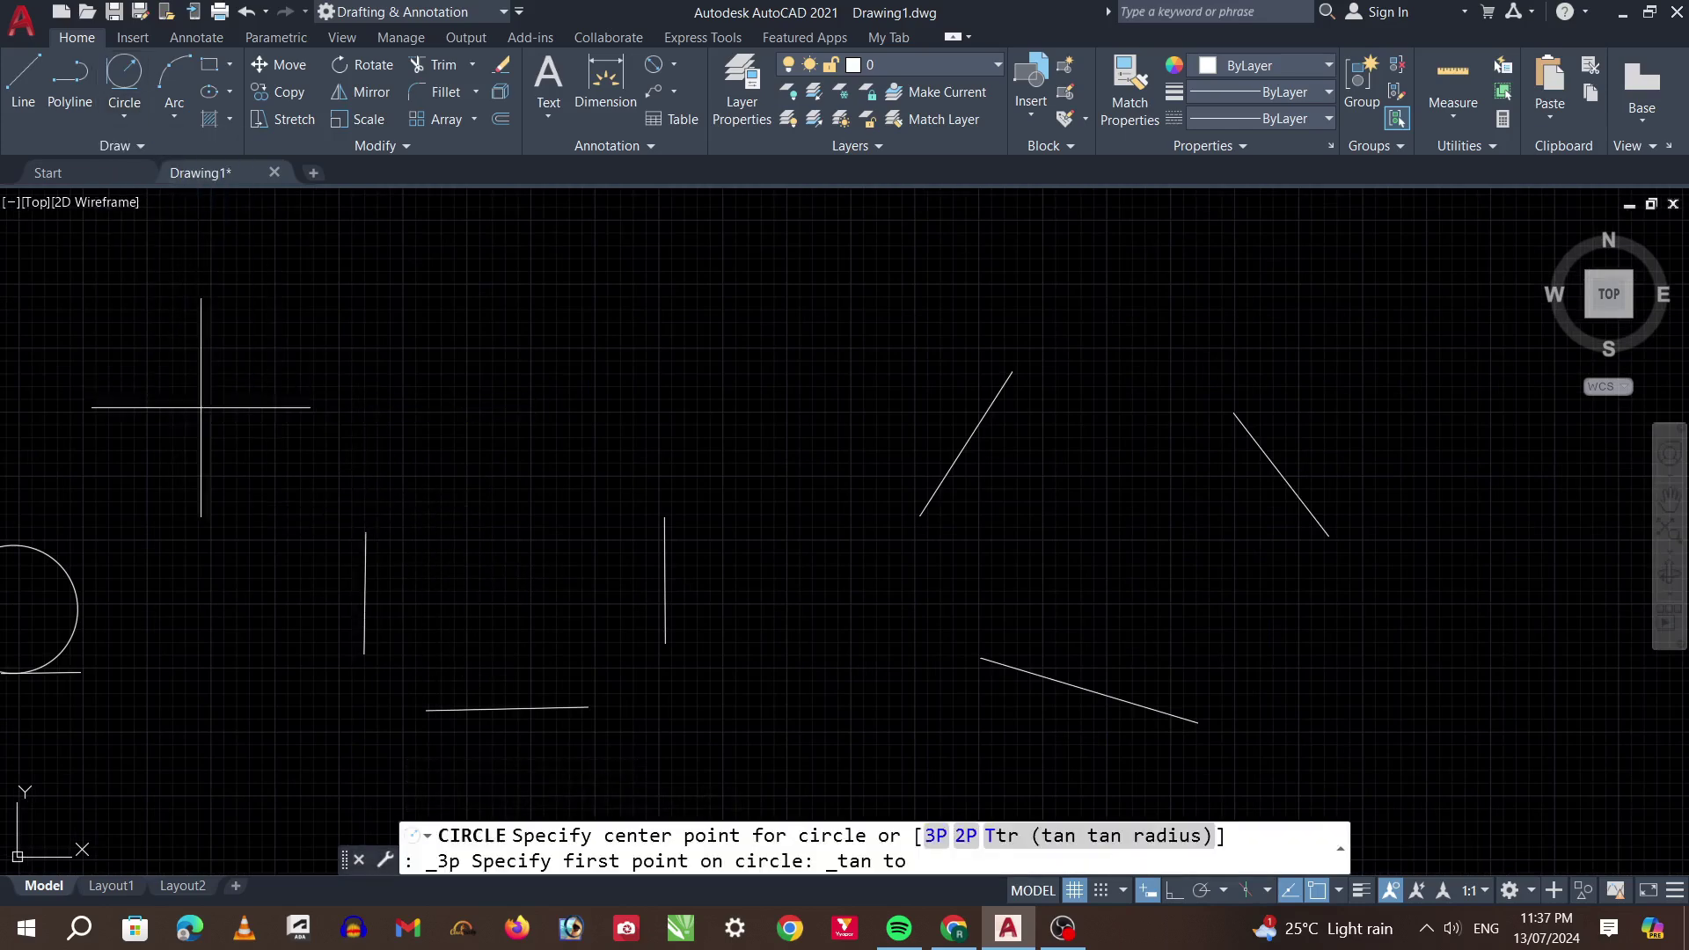
click(362, 584)
click(484, 706)
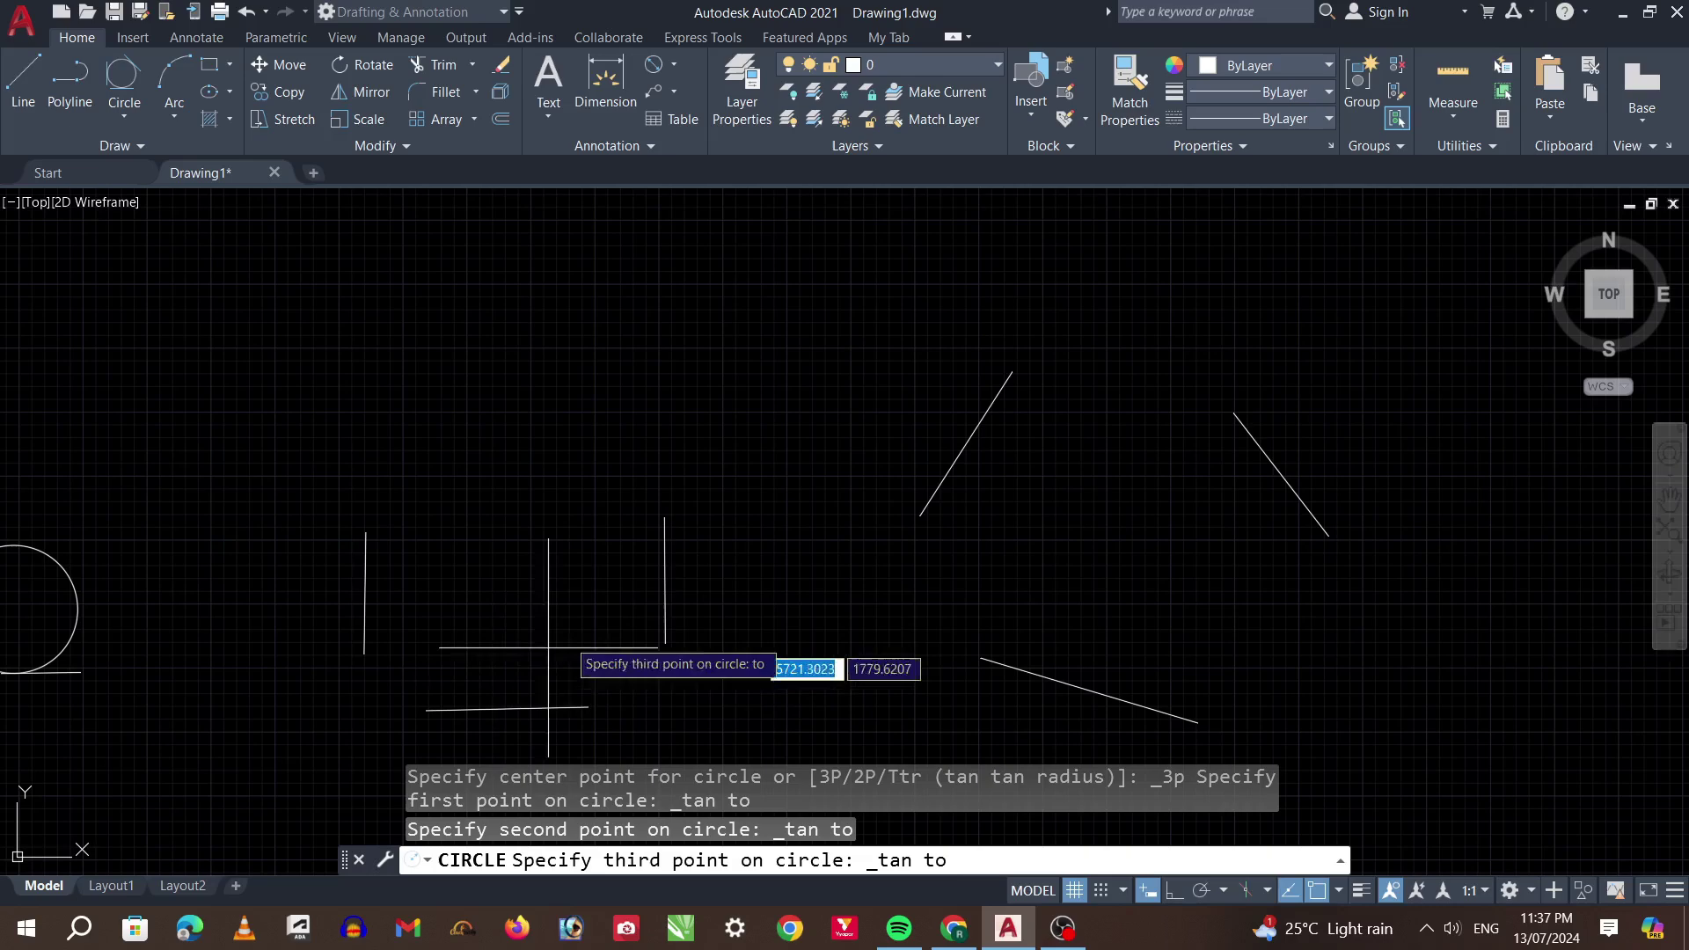
click(663, 572)
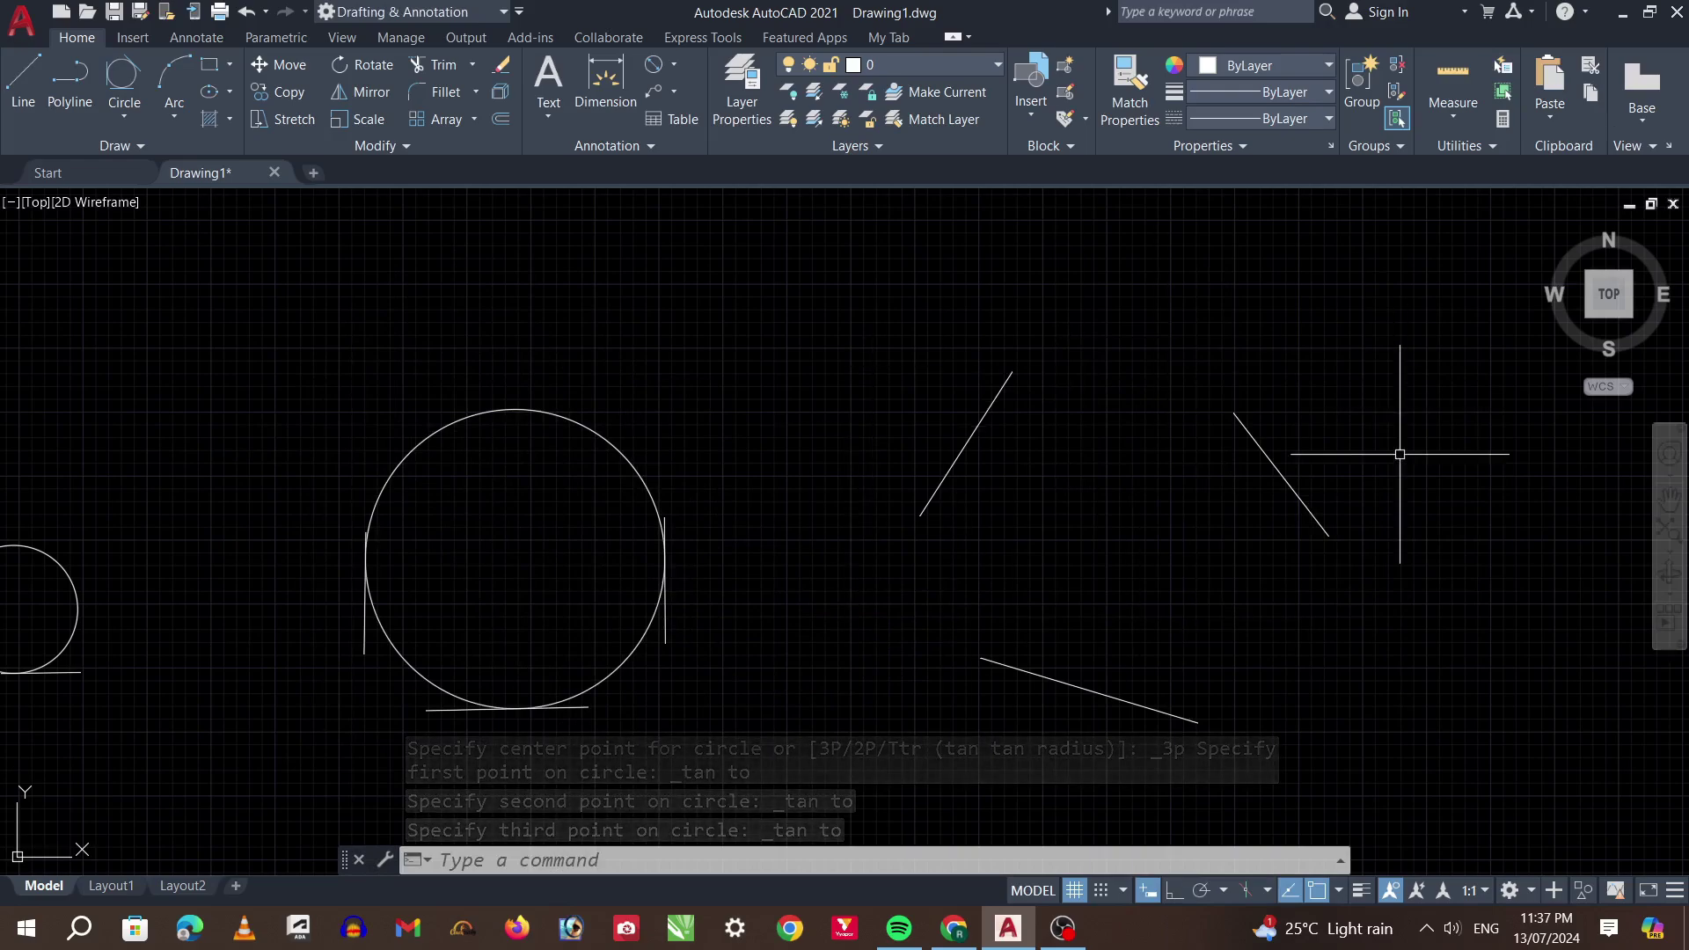
scroll(695, 563, down, 2)
scroll(1074, 517, up, 2)
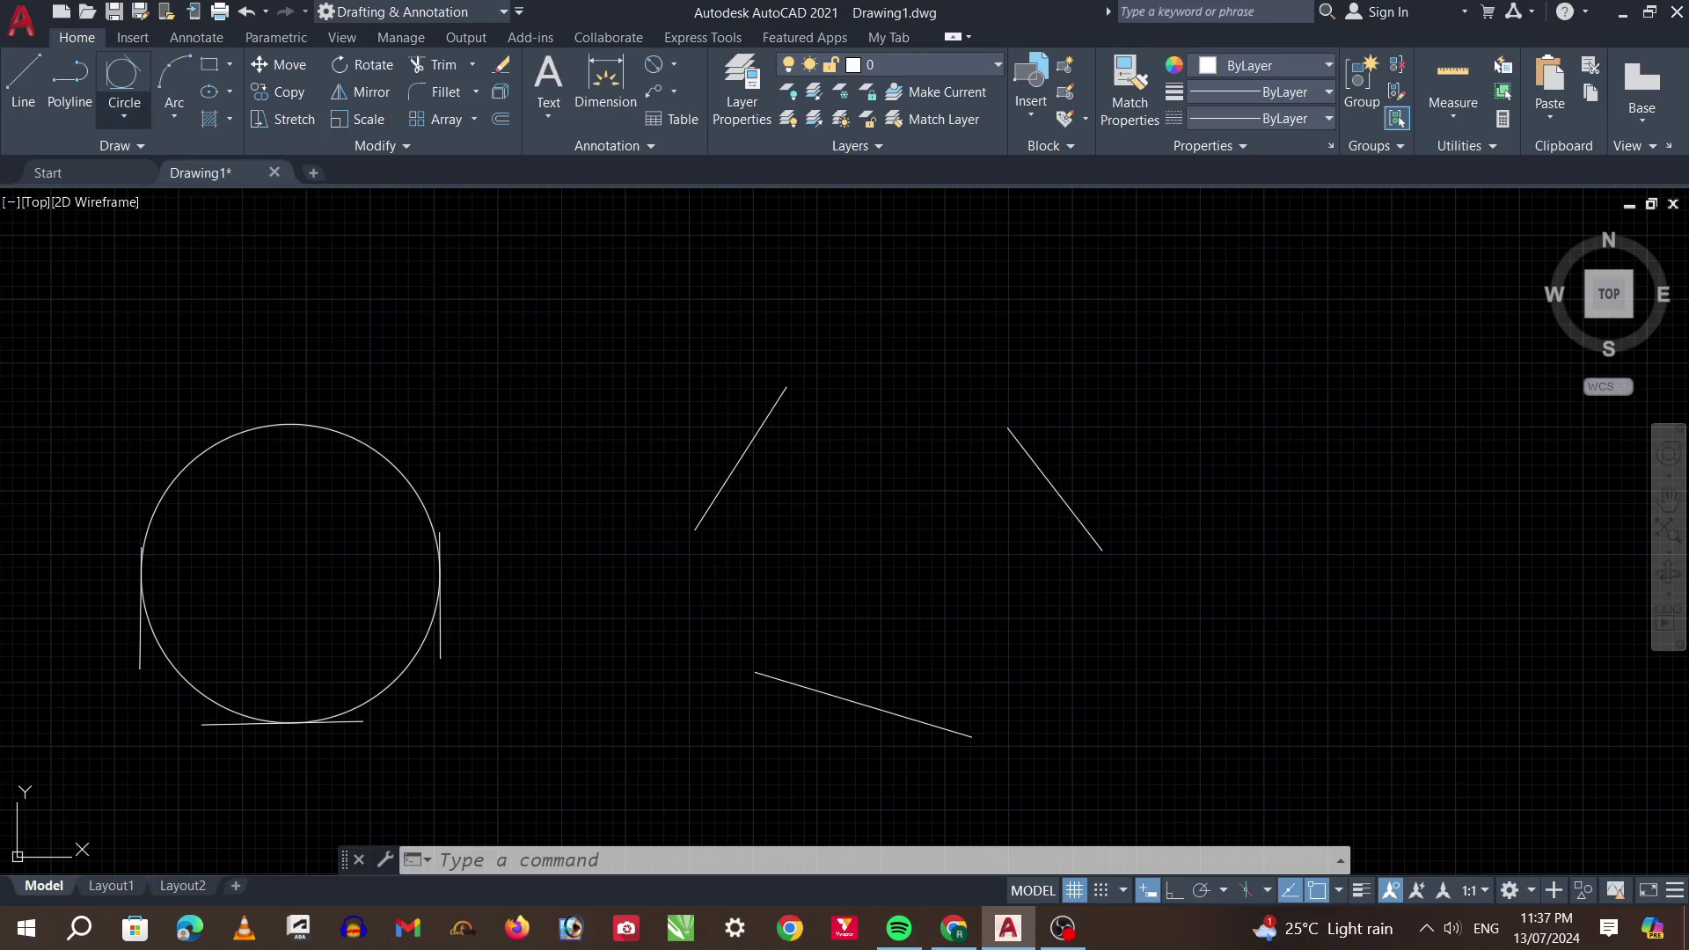
Draw a Tan, Tan, Tan circle touching the upper-left, bottom and upper-right slanted lines
click(124, 115)
click(167, 381)
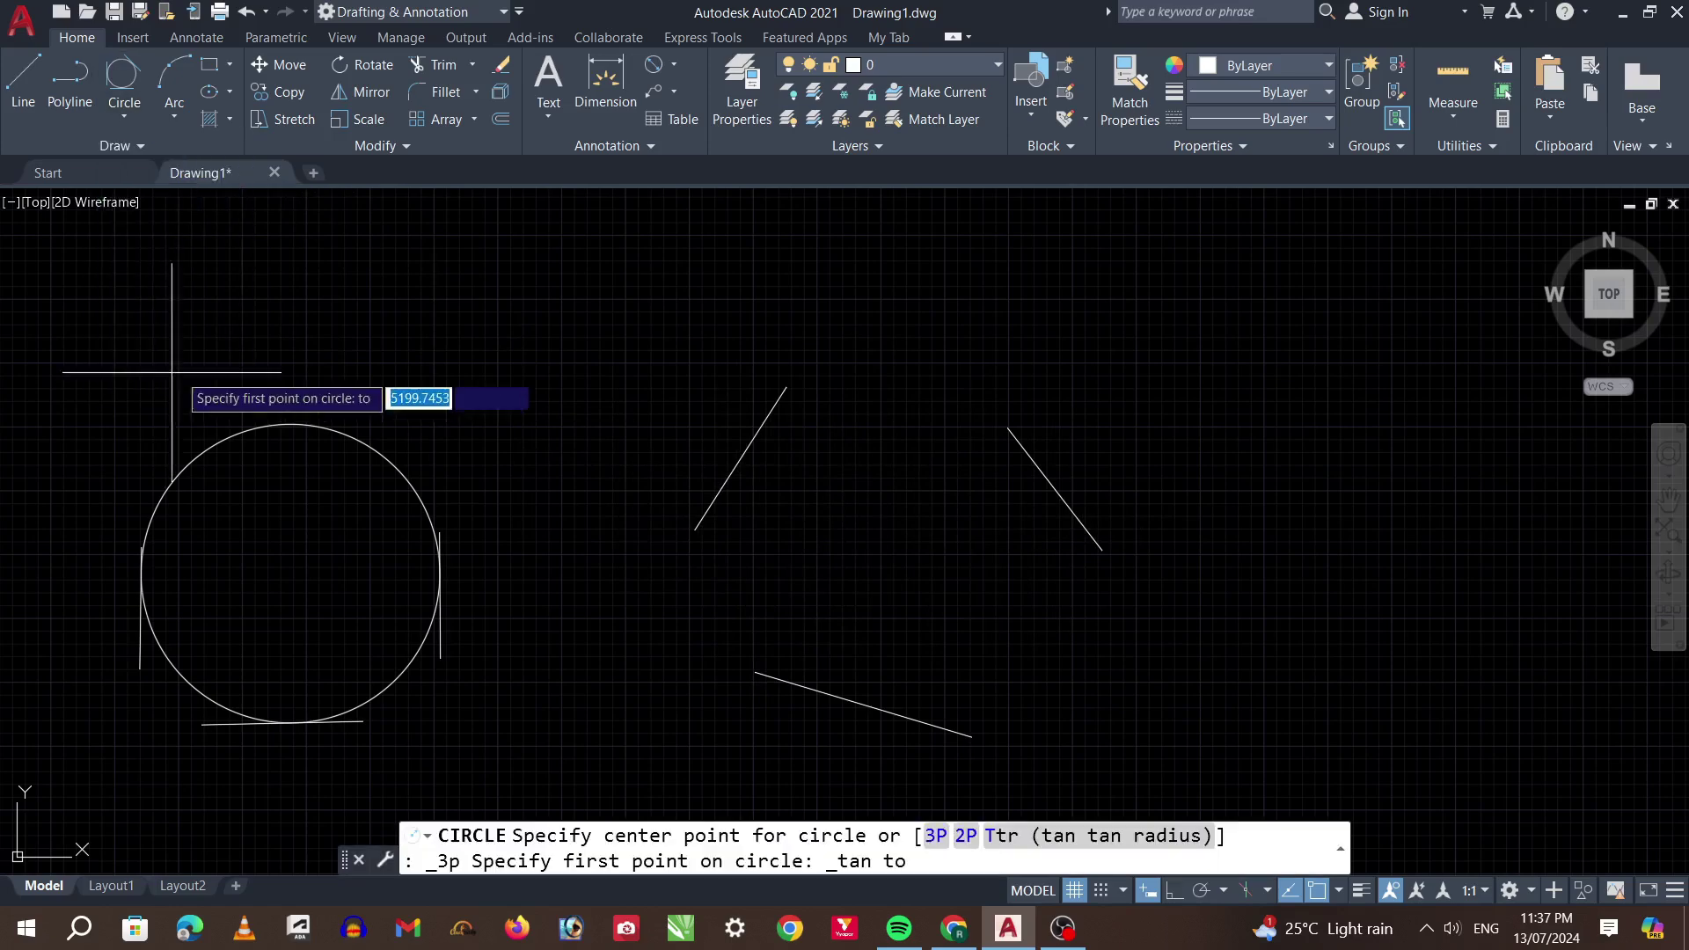
click(738, 459)
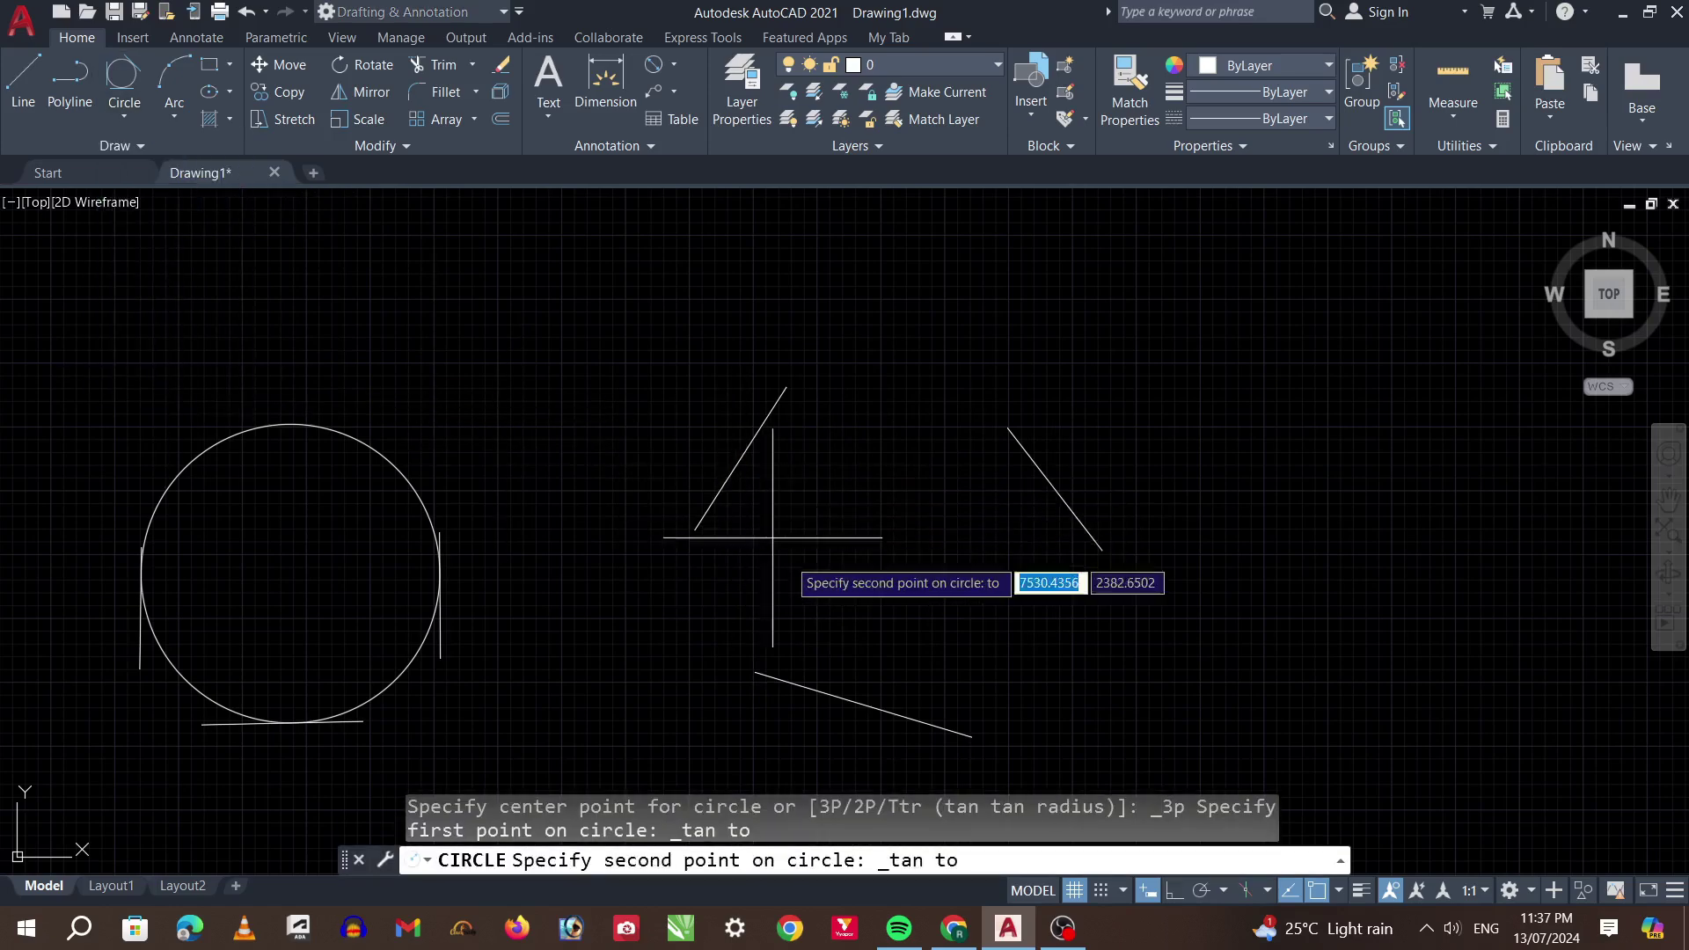
click(852, 701)
click(1051, 485)
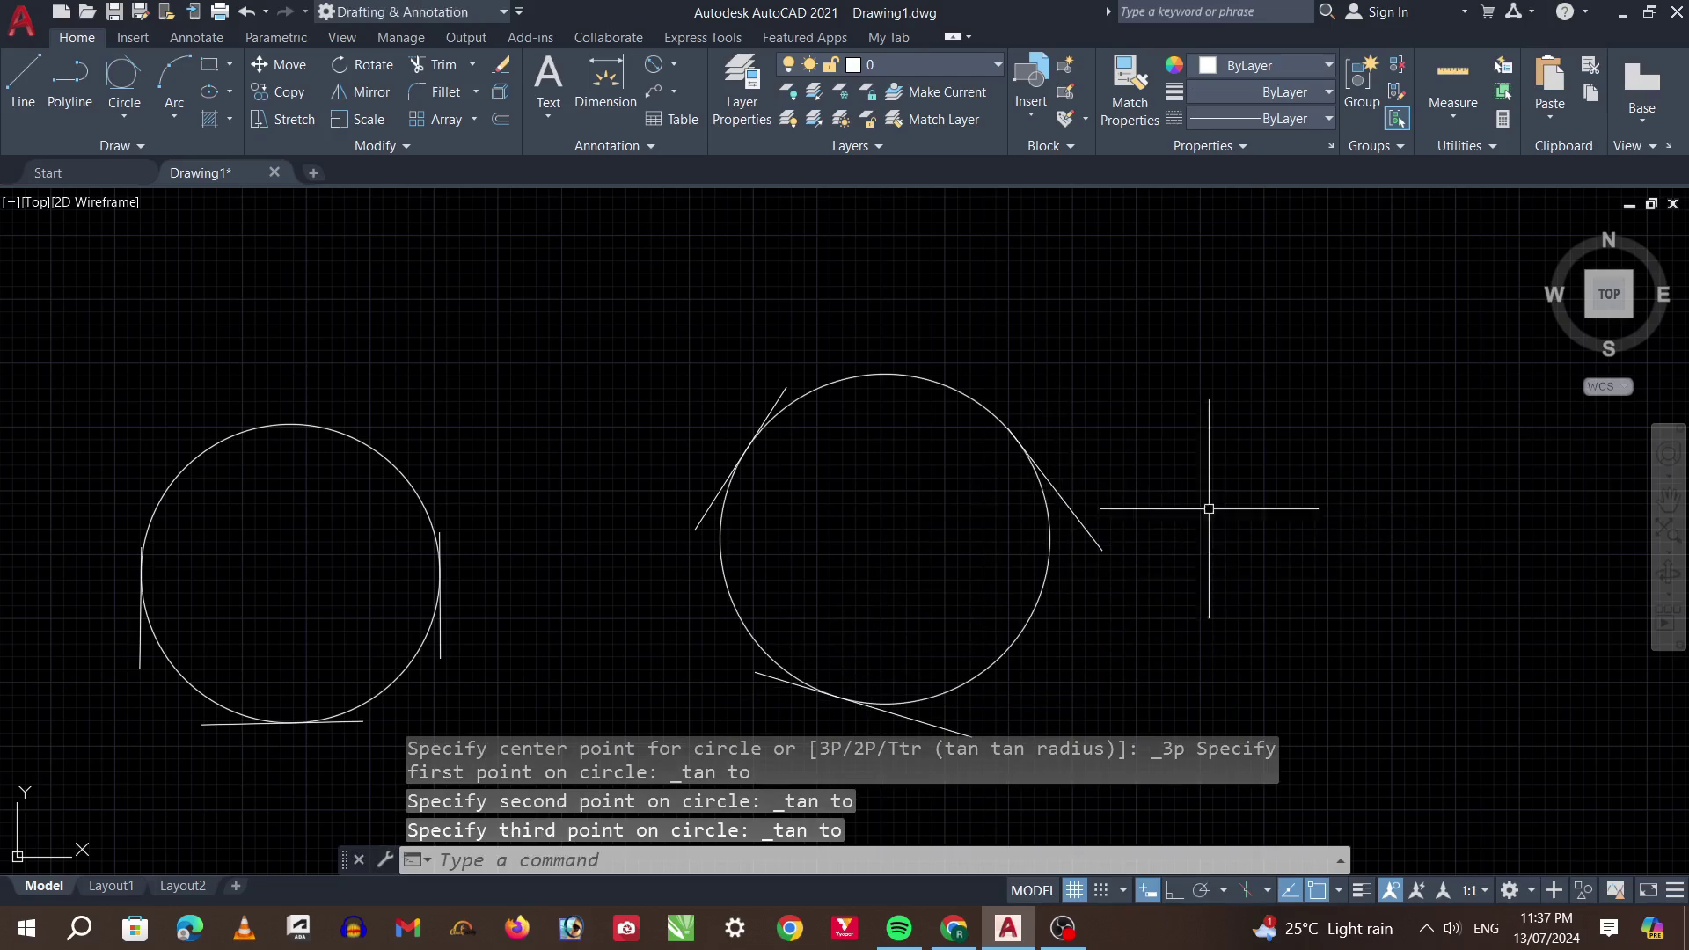